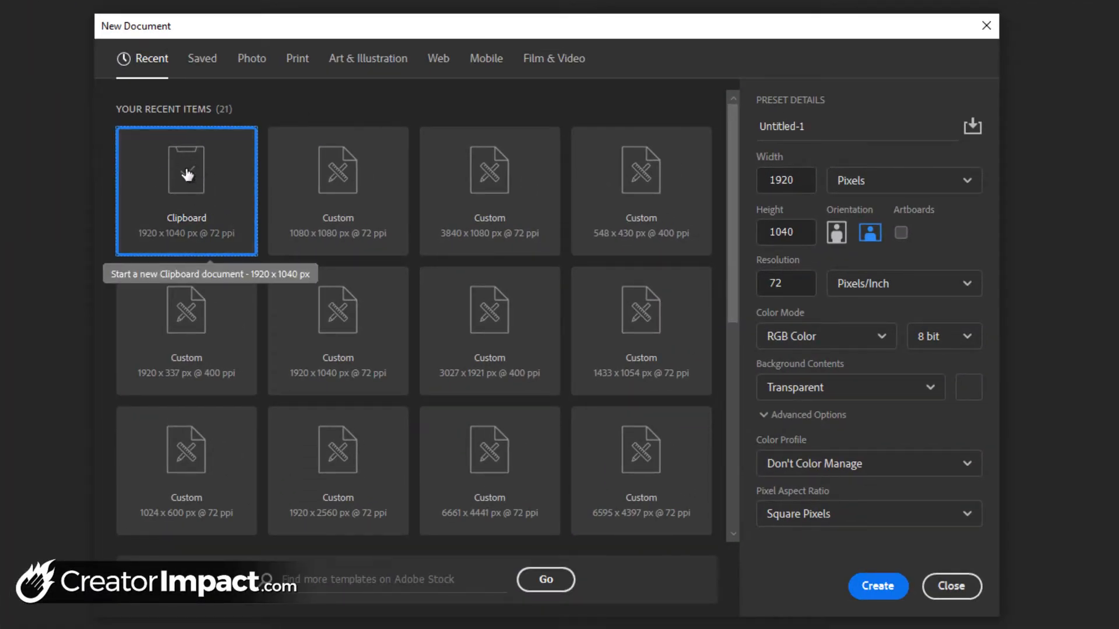
Step: Create a new document with a width of 1080 pixels and a height of 1080 pixels
double_click(799, 179)
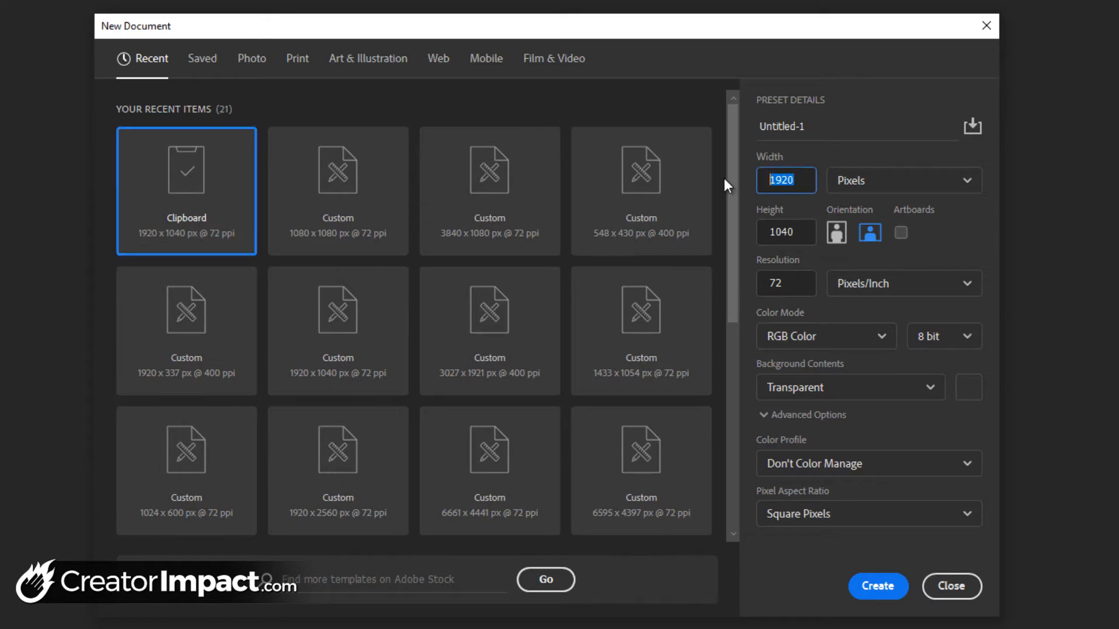
type("1080")
key("Tab")
key("Tab")
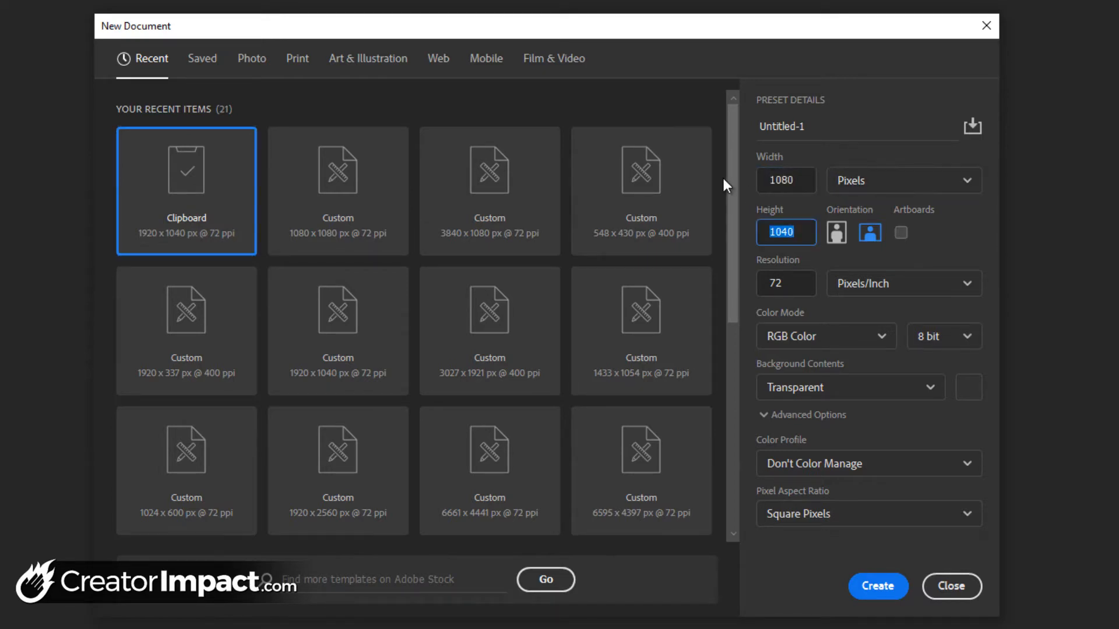
type("1080")
left_click(878, 586)
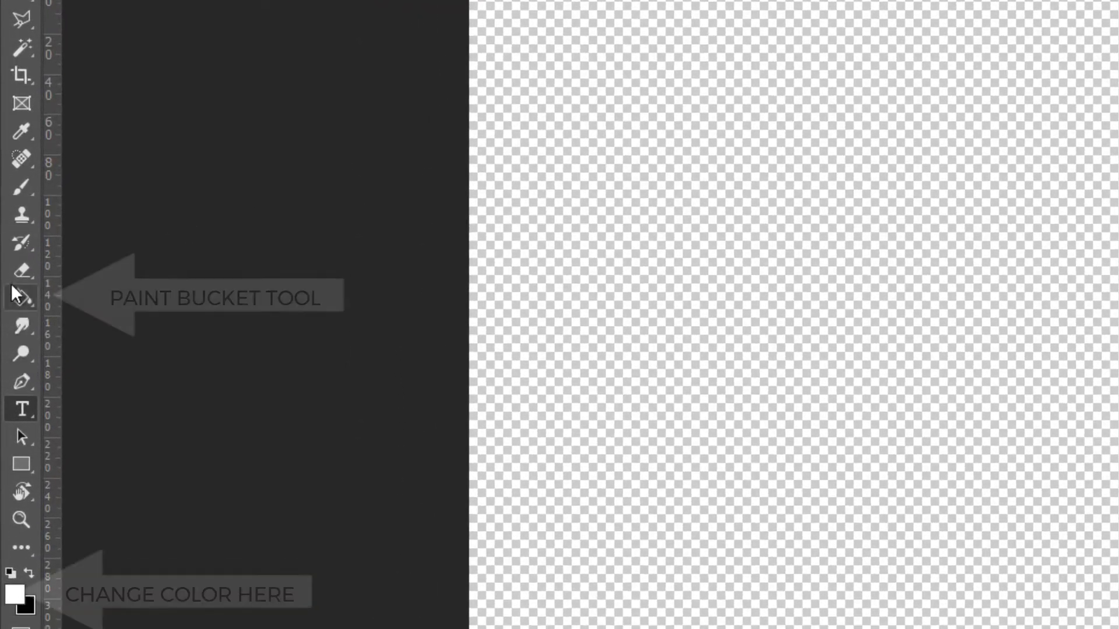
Step: Fill the transparent layer with white using the Paint Bucket, and switch its visibility off and back on
left_click(21, 298)
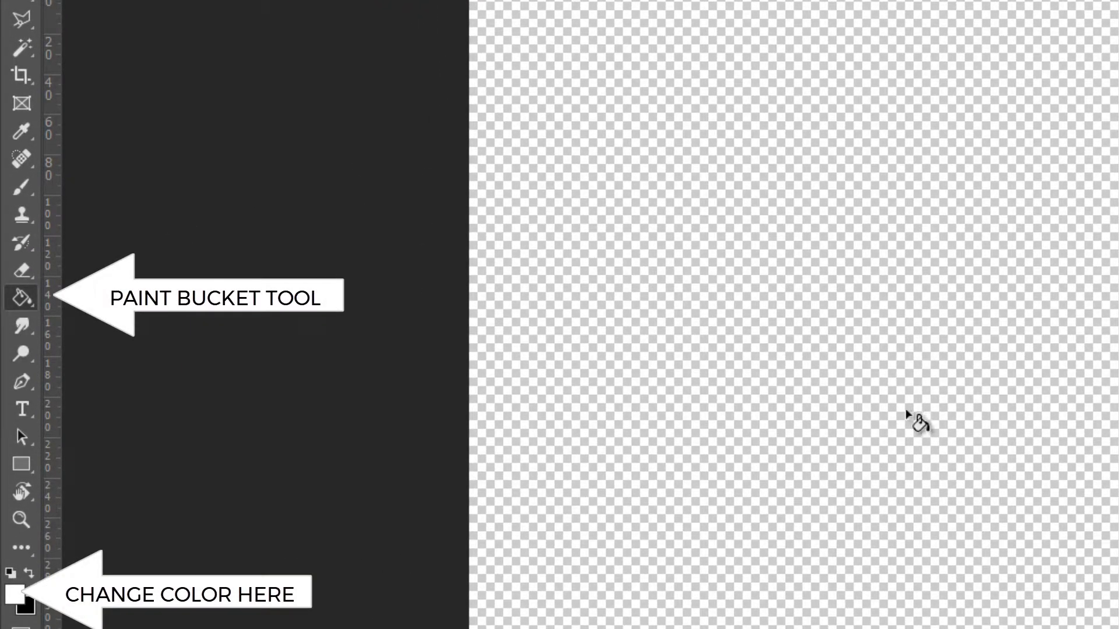
left_click(819, 346)
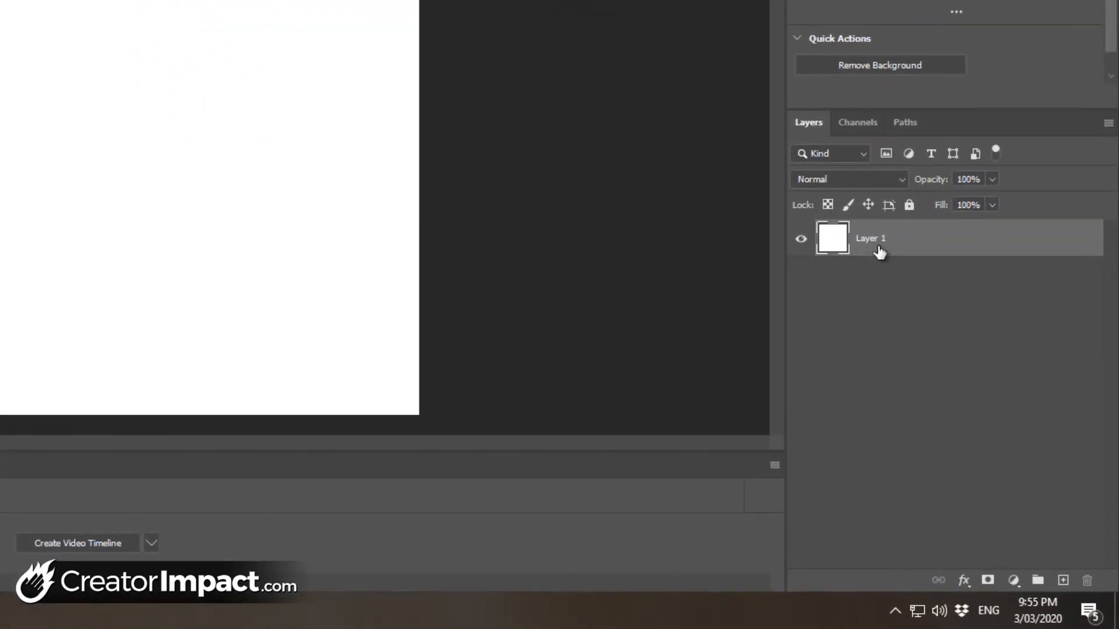
left_click(802, 240)
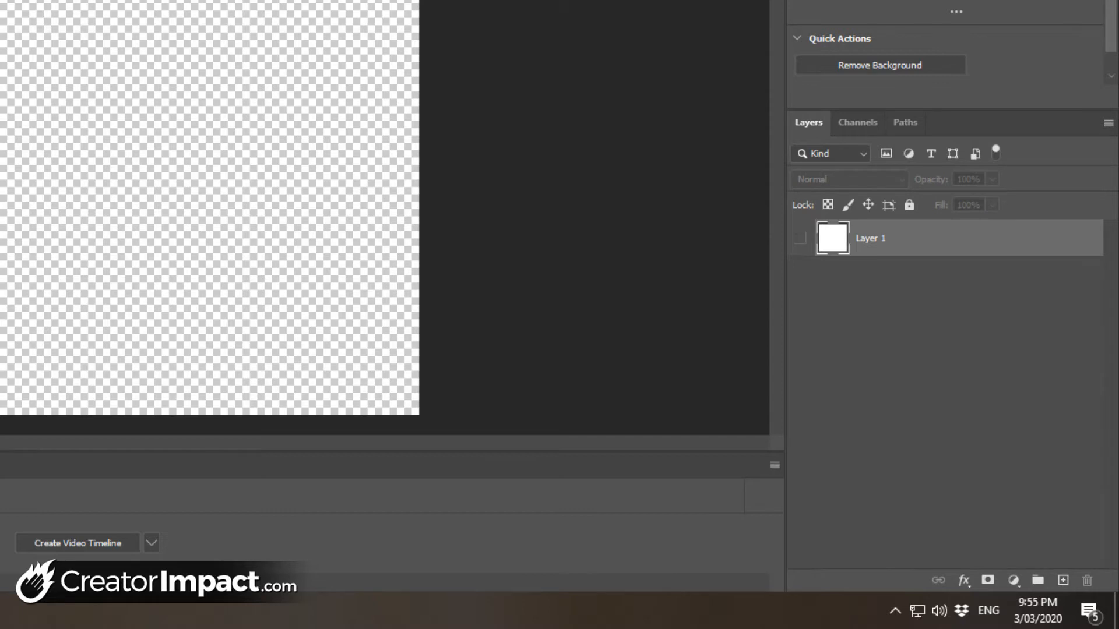
left_click(800, 240)
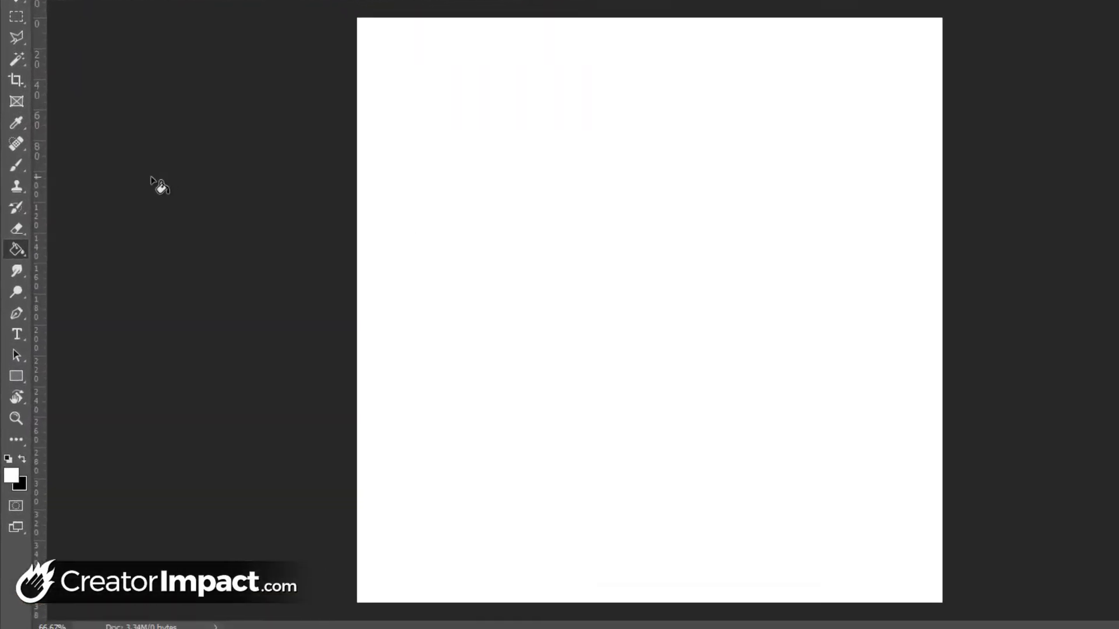
Step: Add a text layer on the white canvas reading "PRIMALFOOD Co.", replacing the placeholder text
left_click(16, 334)
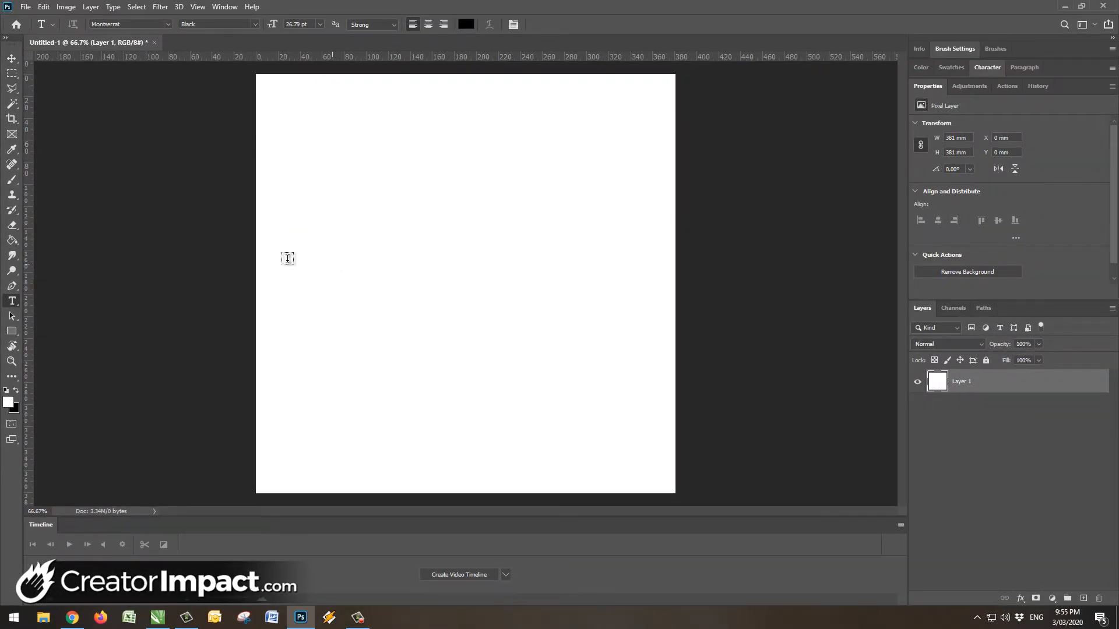
left_click(328, 263)
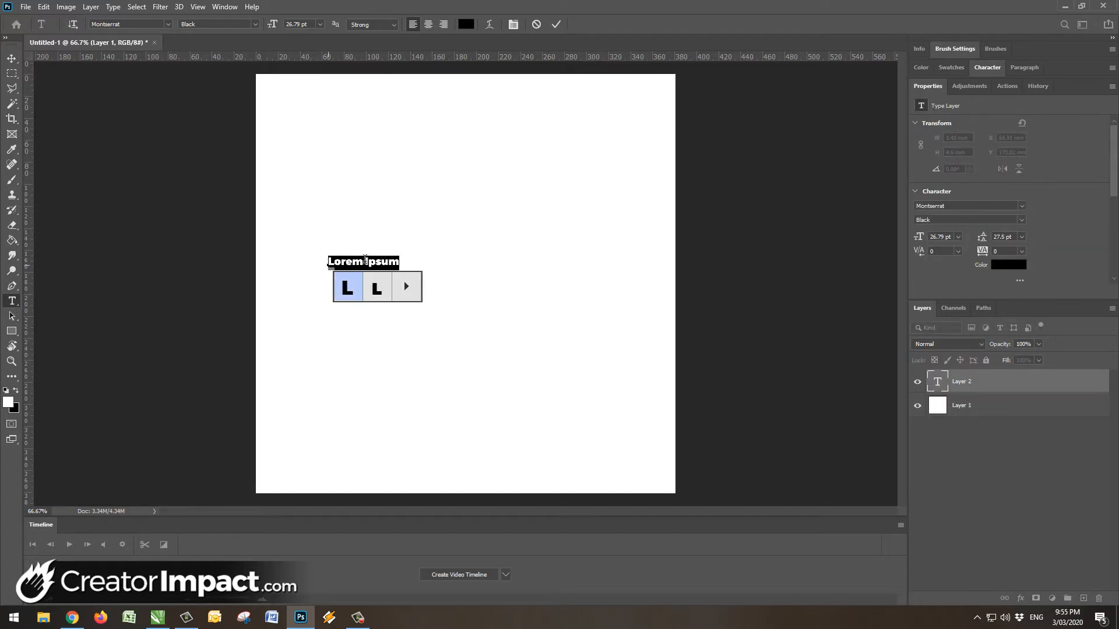
left_click(357, 262)
key("ctrl+a")
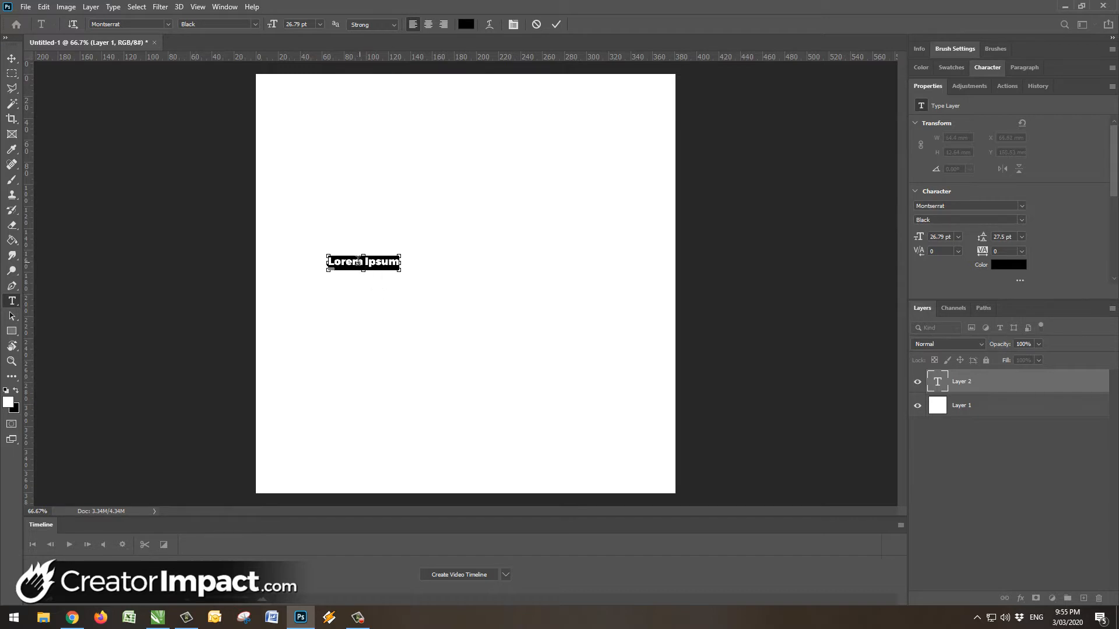
type("PRIM")
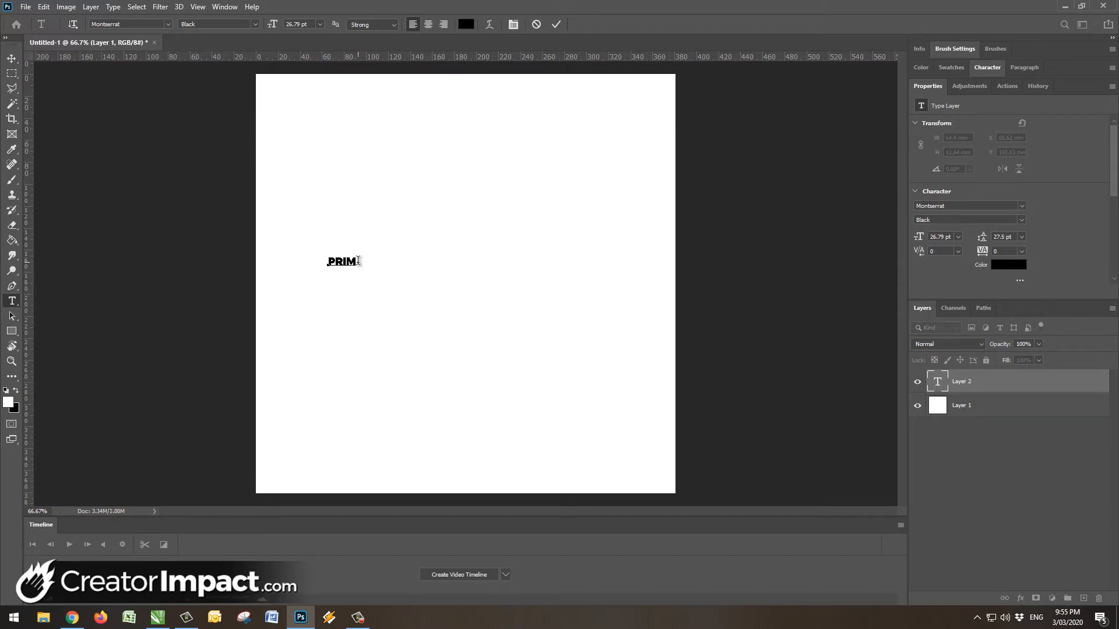
type("ALFOOD Co.")
key("ctrl+Return")
Step: Scale the text up to about 350% with Free Transform and shift it slightly to centre it across the canvas
key("ctrl+t")
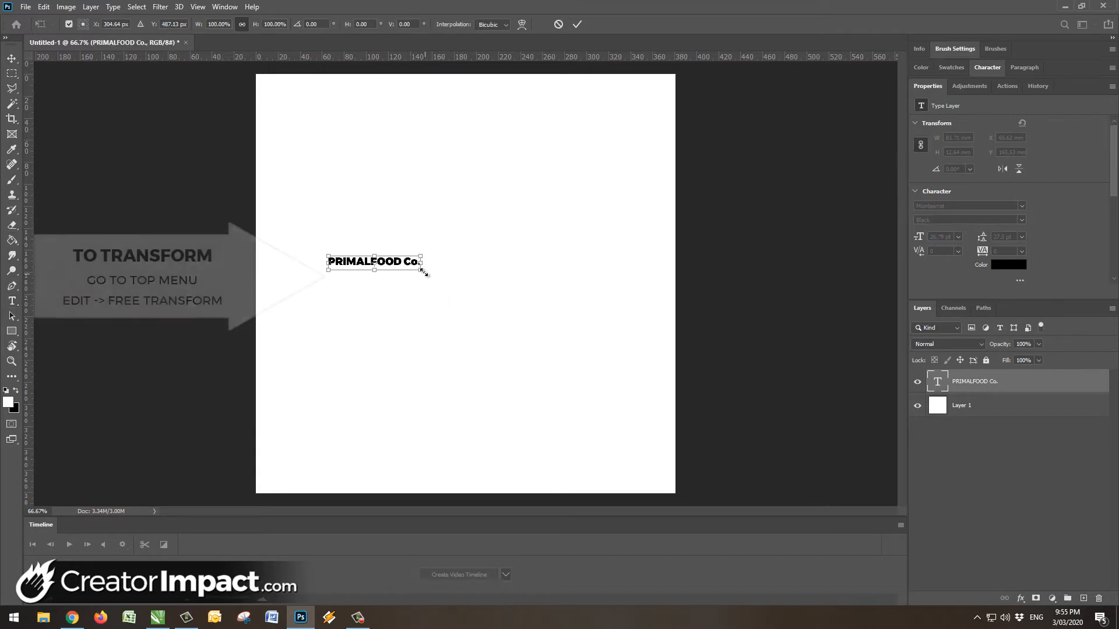
left_click_drag(422, 271, 631, 341)
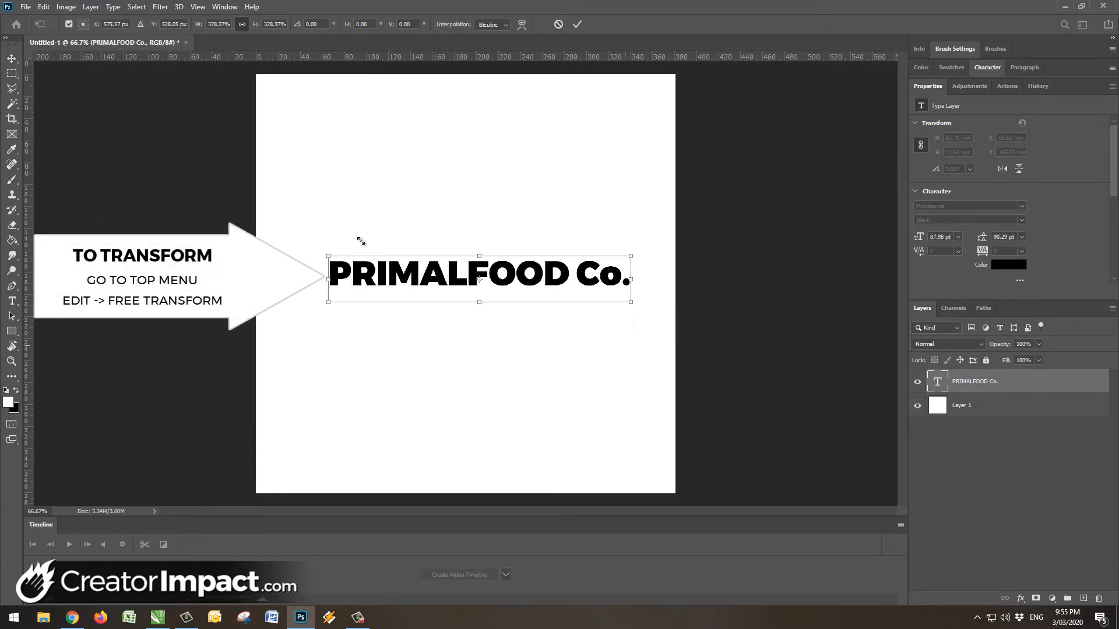
left_click_drag(325, 253, 309, 251)
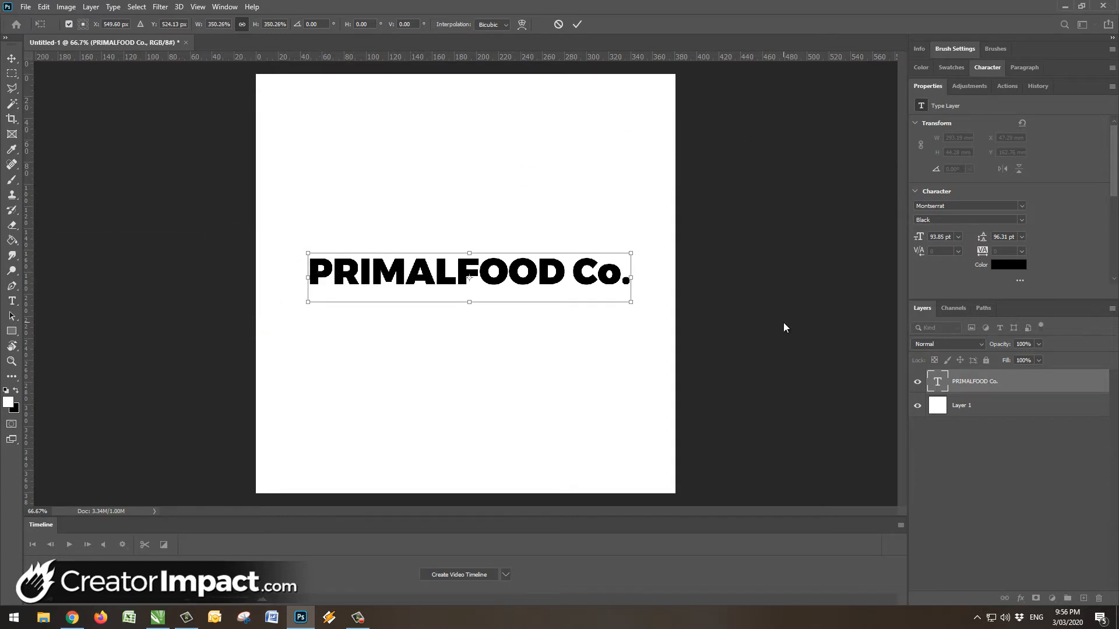
key("Return")
left_click_drag(531, 284, 529, 287)
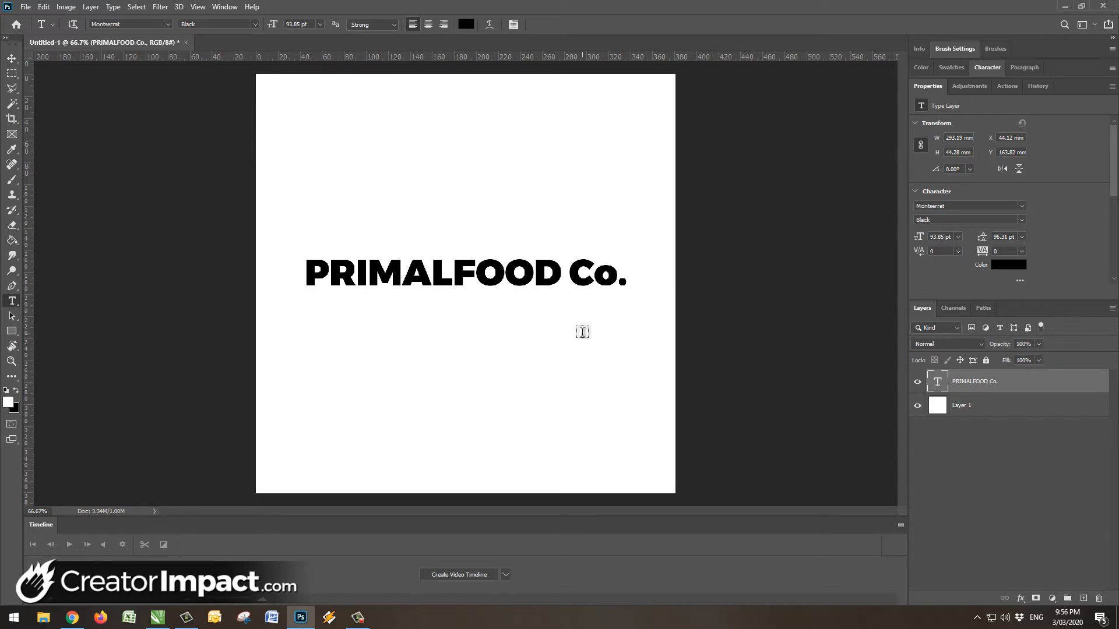
Step: Insert a space between "PRIMAL" and "FOOD" and shift the text slightly to the left
left_click(453, 275)
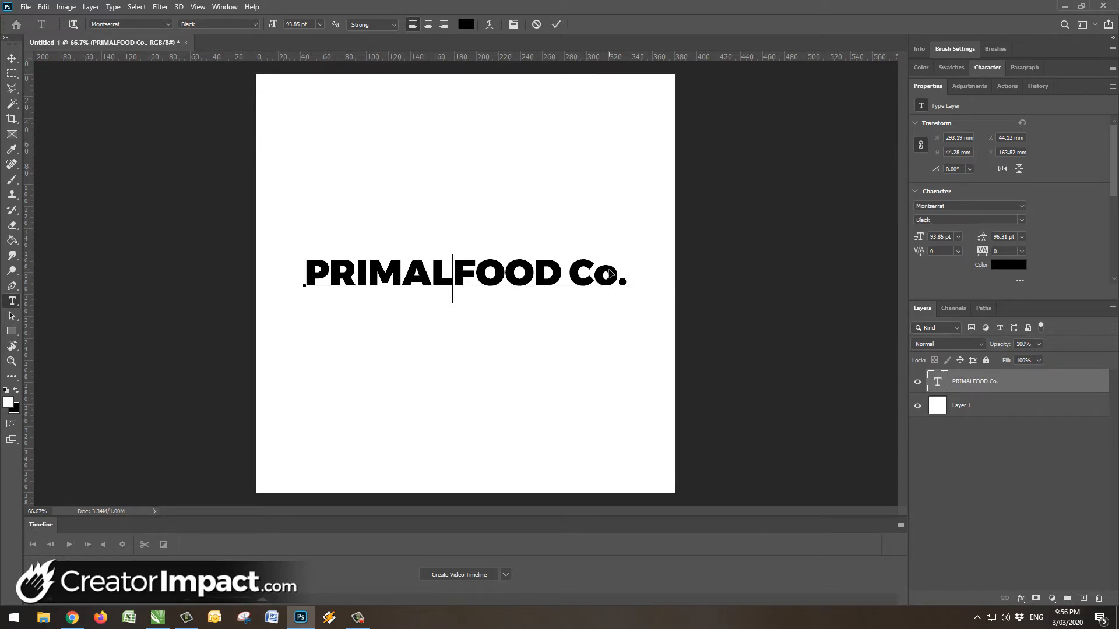
key("ctrl+Return")
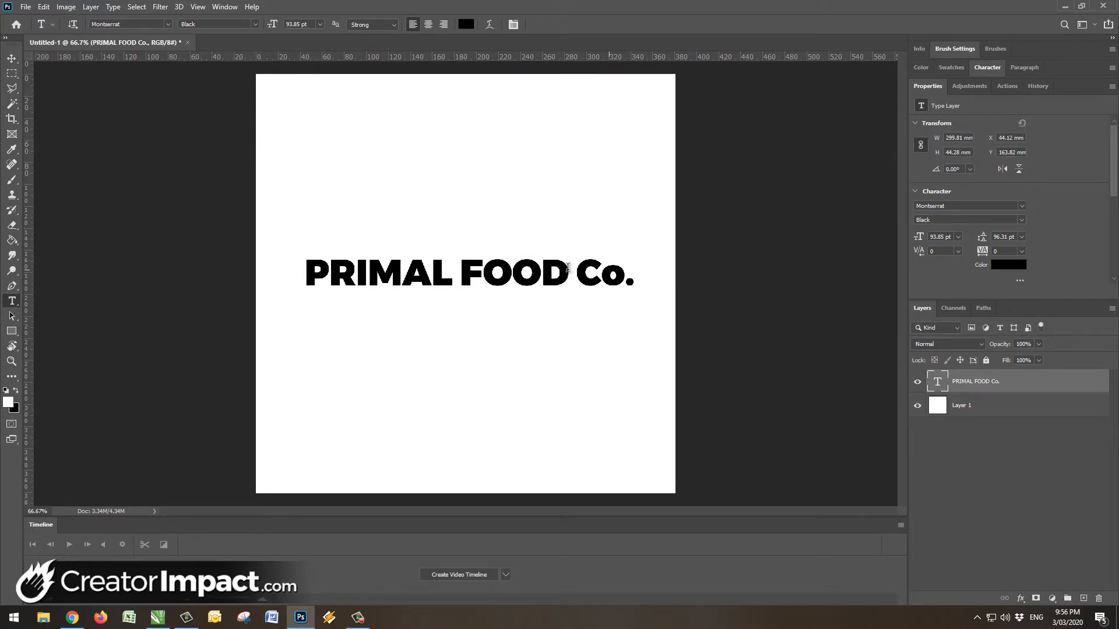
left_click_drag(555, 286, 552, 286)
Step: Change the font style of "FOOD Co." to Regular
left_click_drag(461, 272, 691, 274)
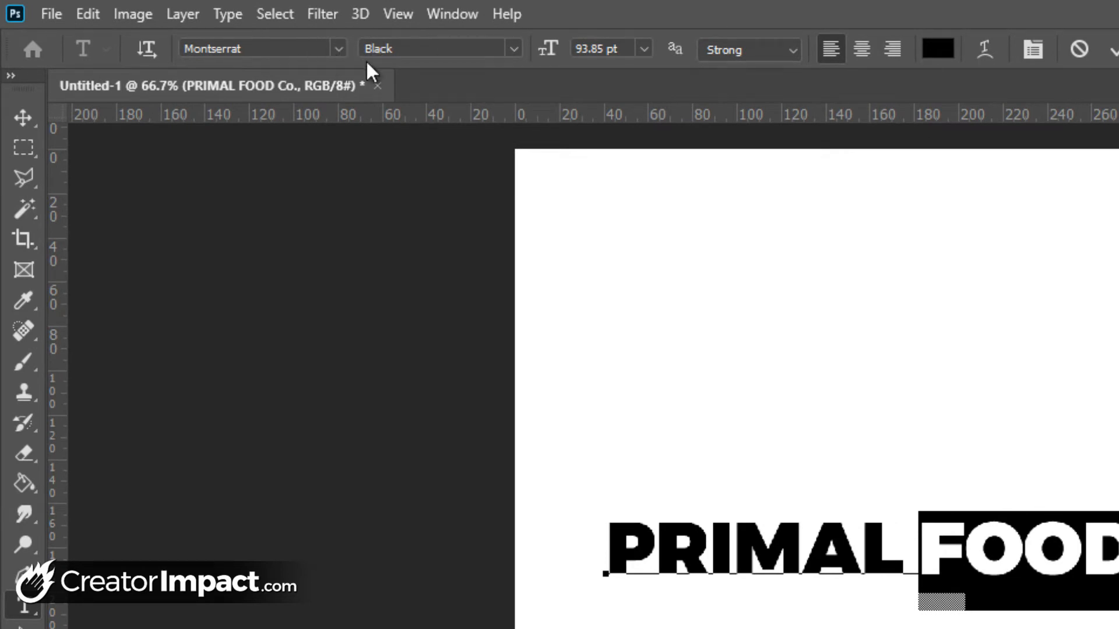
left_click(514, 49)
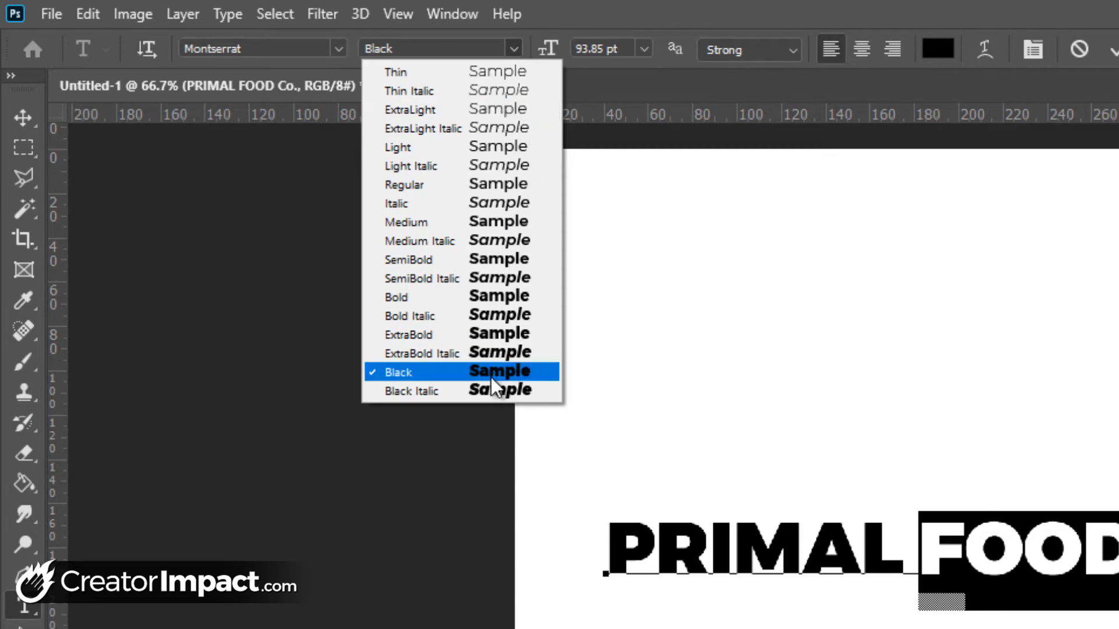
left_click(531, 182)
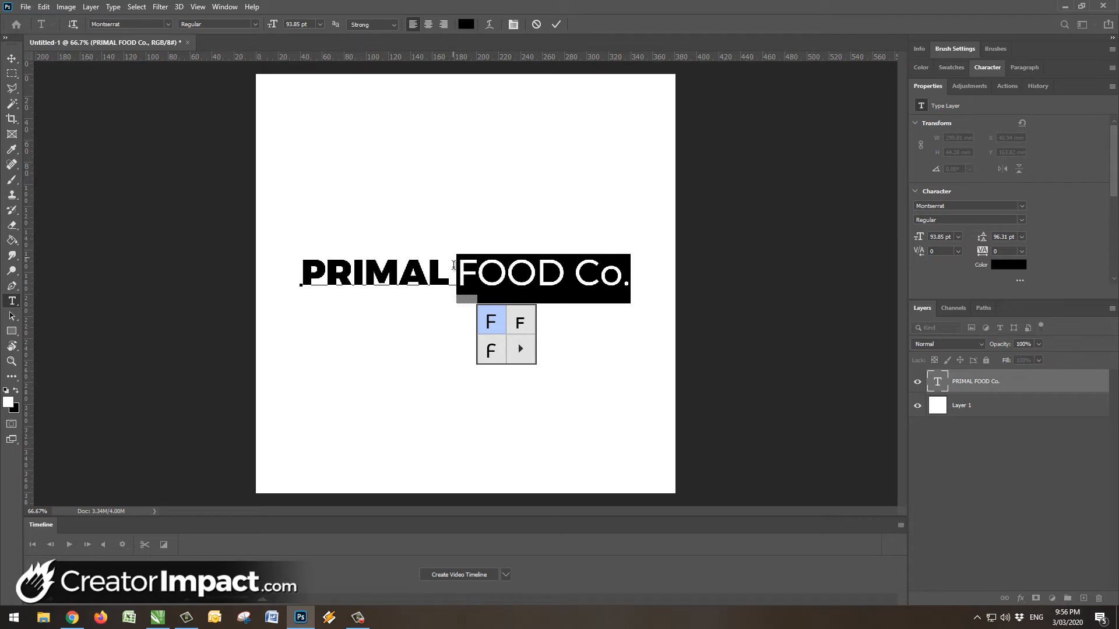
Step: Remove the space between "PRIMAL" and "FOOD" and reposition the text near the canvas centre
left_click(427, 270)
key("Right")
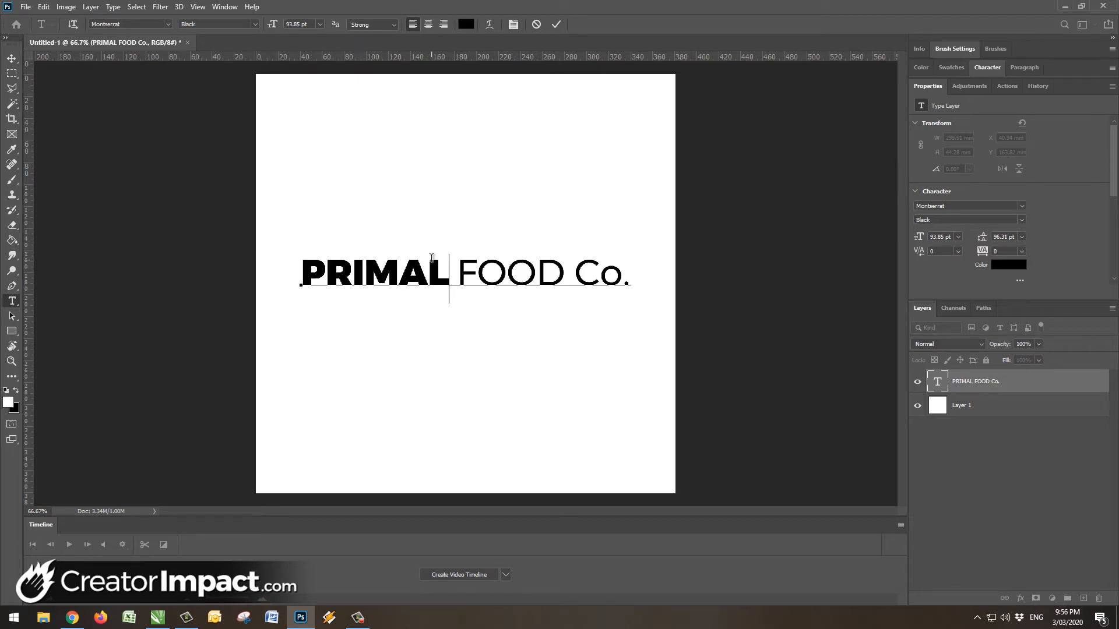
key("Delete")
key("ctrl+Return")
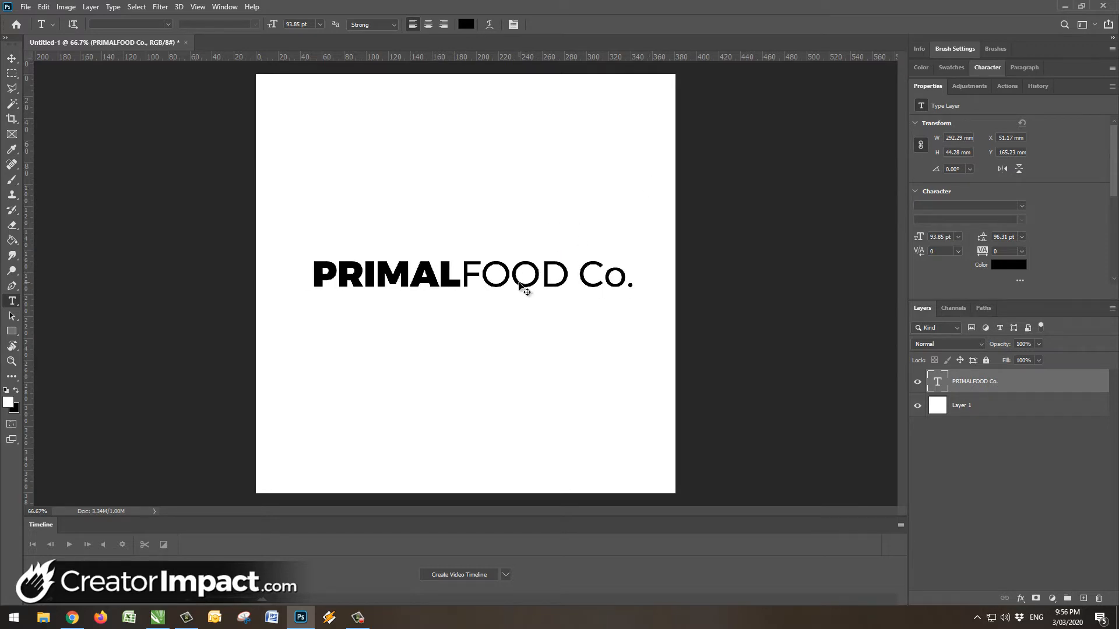
left_click_drag(514, 279, 514, 276)
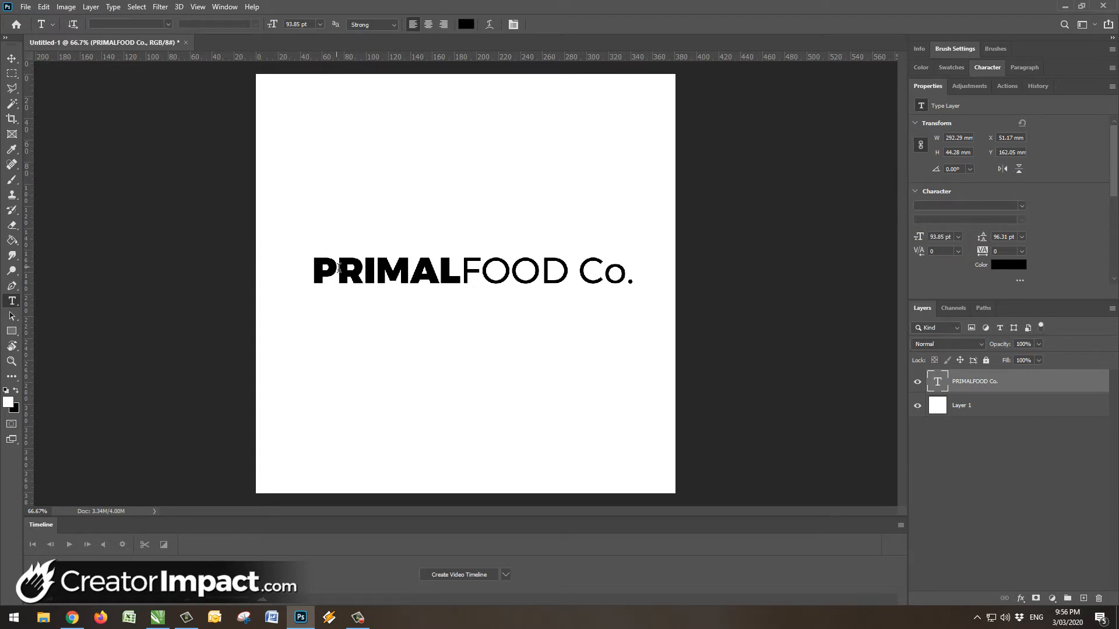
Step: Retype the bold word with only its first letter capitalised, as "Primal"
left_click_drag(337, 274, 451, 275)
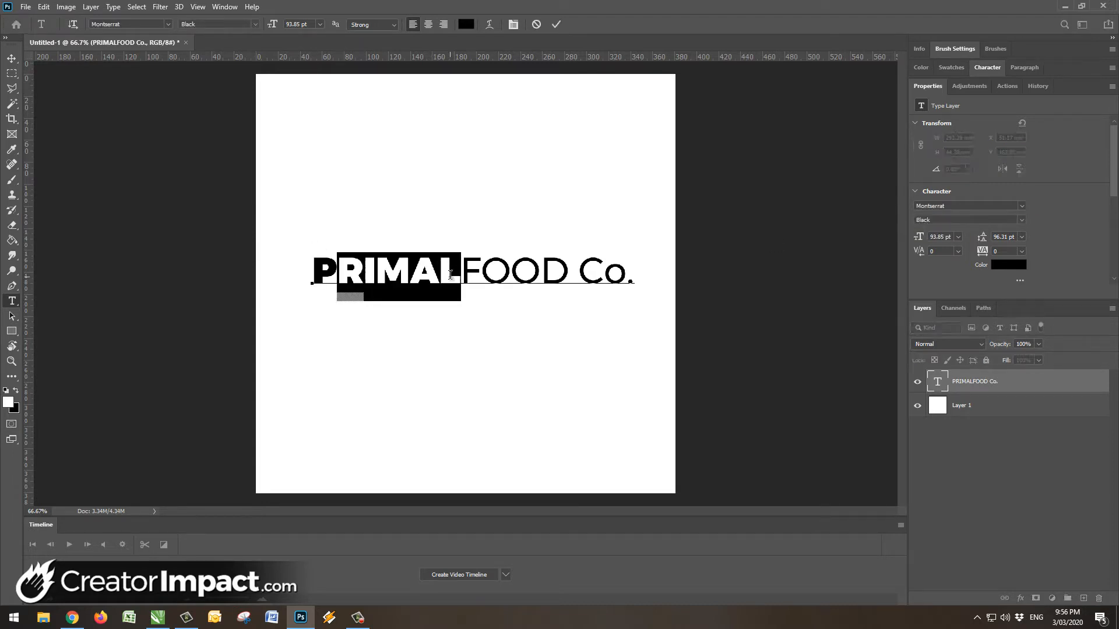
key("BackSpace")
key("BackSpace")
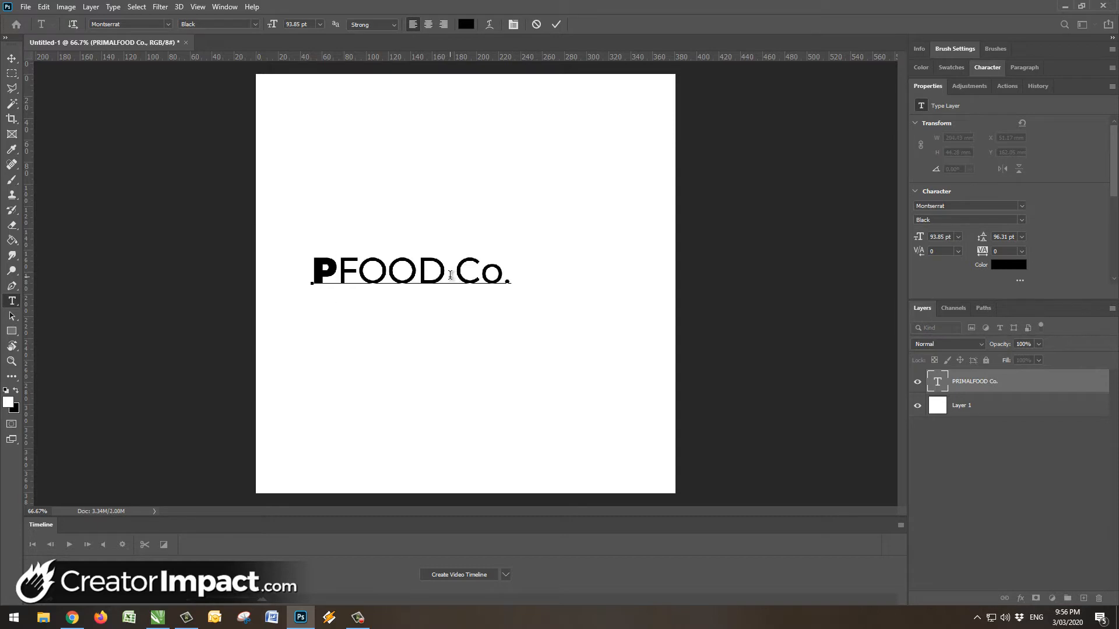
type("rimal")
Step: Retype "FOOD" as "Food" and move the whole text slightly to the right
left_click_drag(546, 272, 460, 271)
key("Right")
key("ctrl")
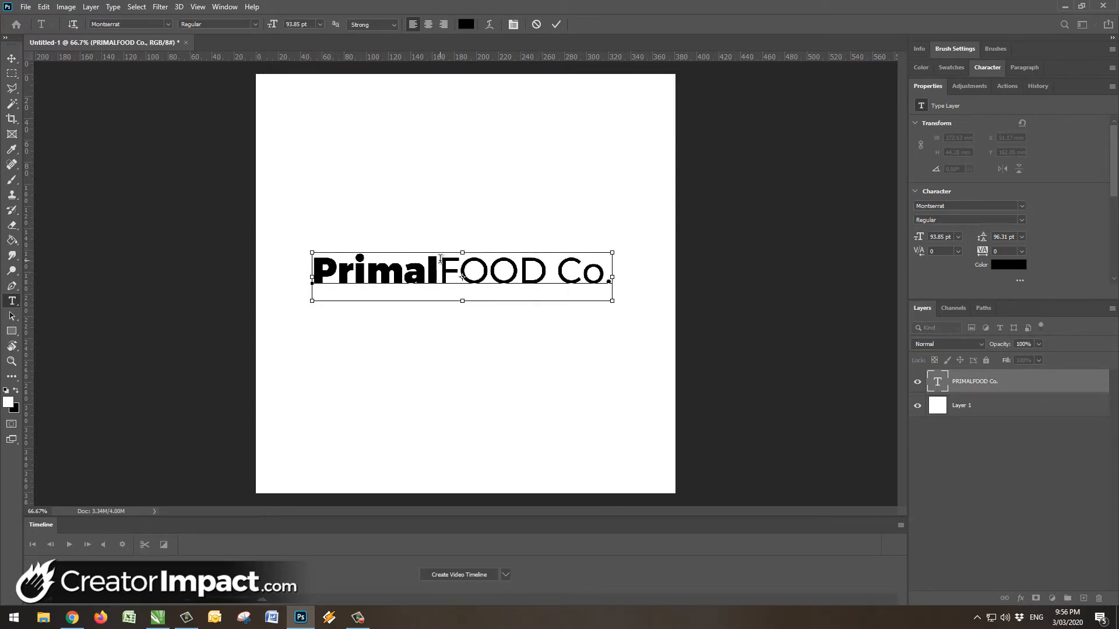
left_click_drag(456, 261, 535, 258)
type("ood")
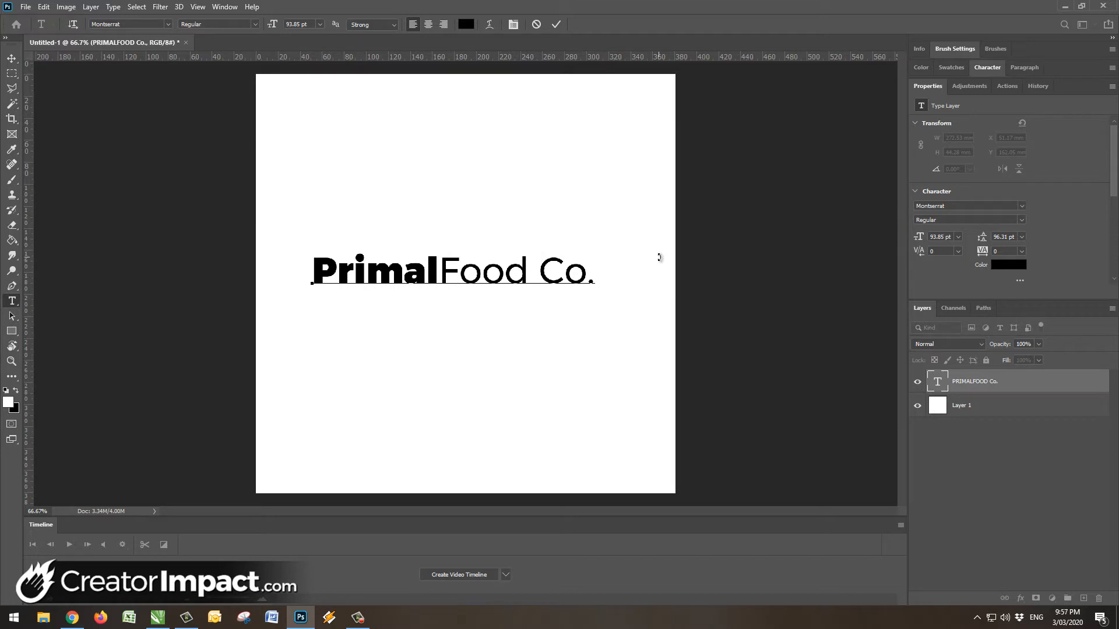
mouse_move(465, 274)
left_mouse_down()
mouse_move(486, 272)
mouse_move(475, 273)
left_mouse_up()
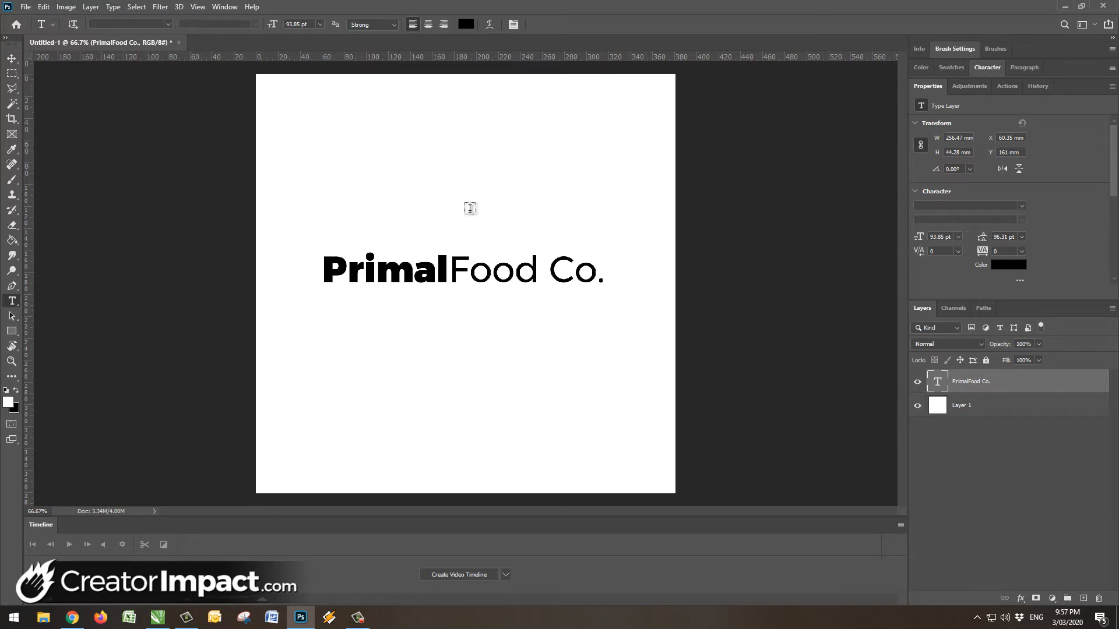
Step: Undo the mixed-case retyping and the recent moves of the text
key("ctrl+z")
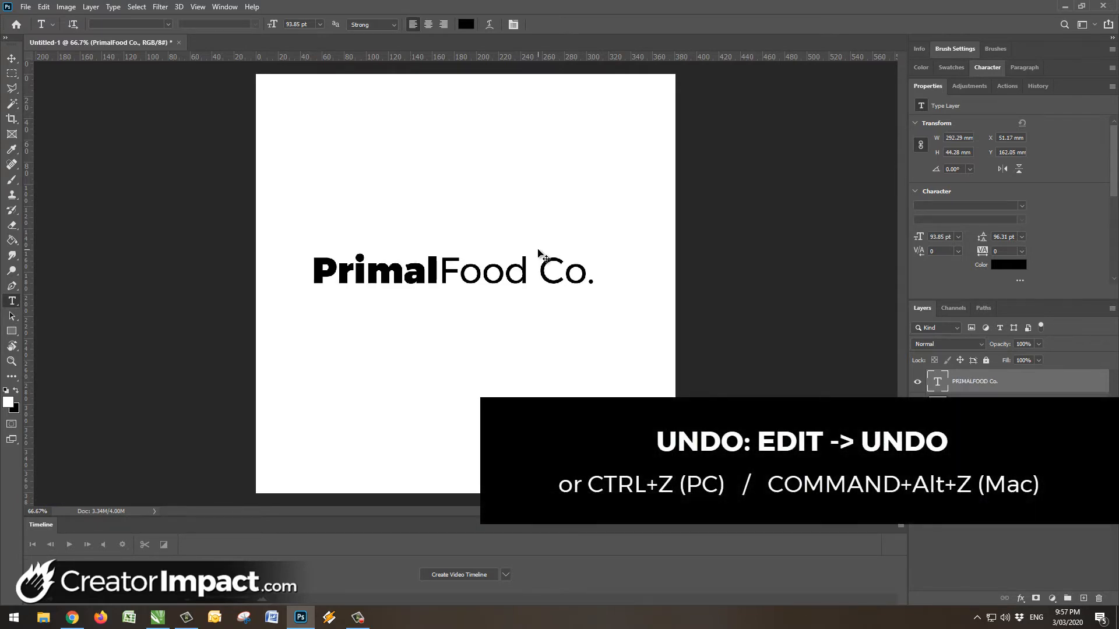
key("ctrl+z")
key("ctrl+z")
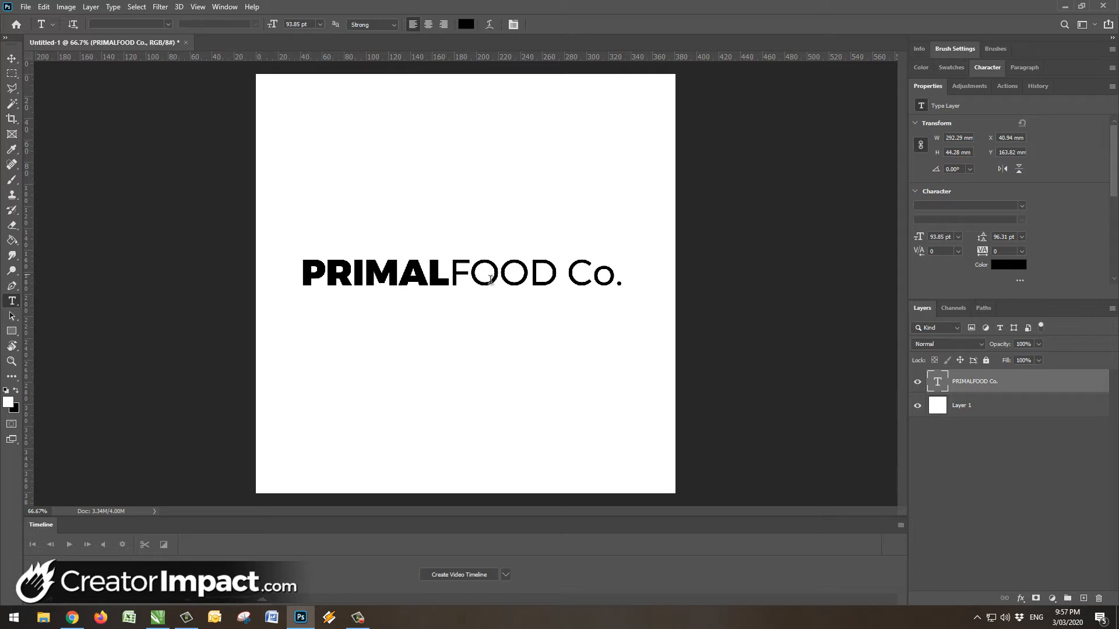
Step: Move the text slightly right and down, and break it into two lines, "PRIMAL" above "FOOD Co."
left_click_drag(495, 287, 500, 293)
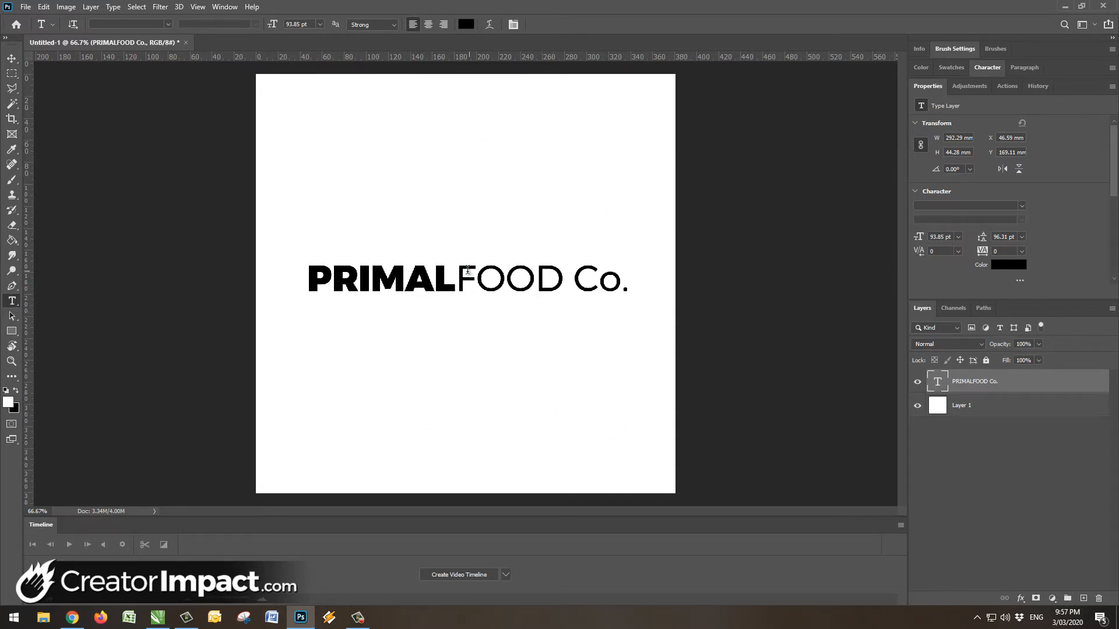
left_click(463, 271)
key("Return")
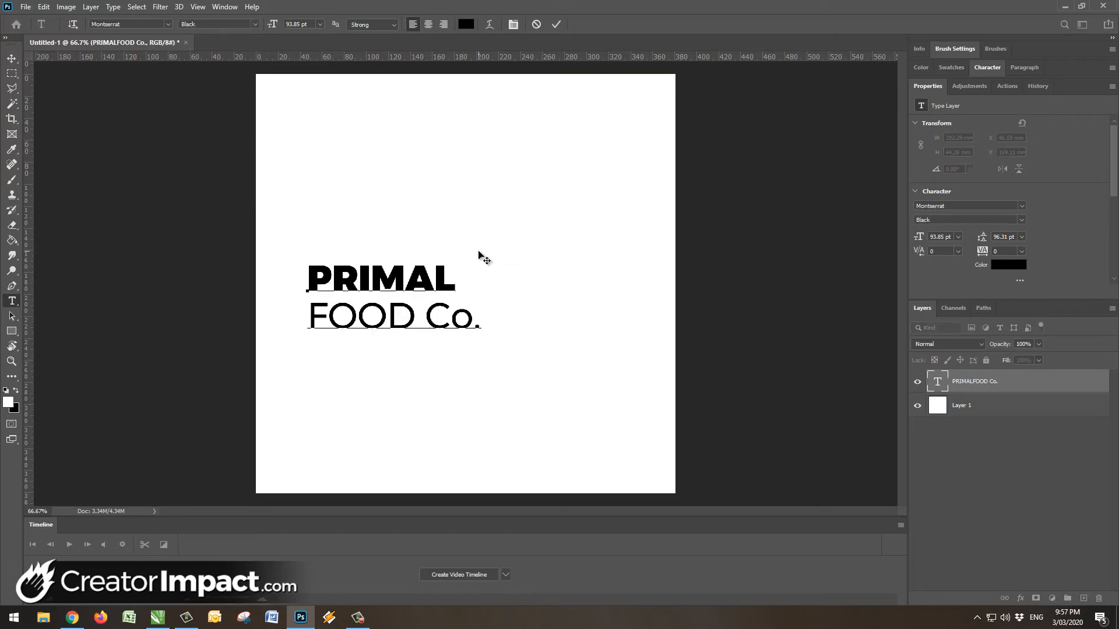
left_click(475, 251)
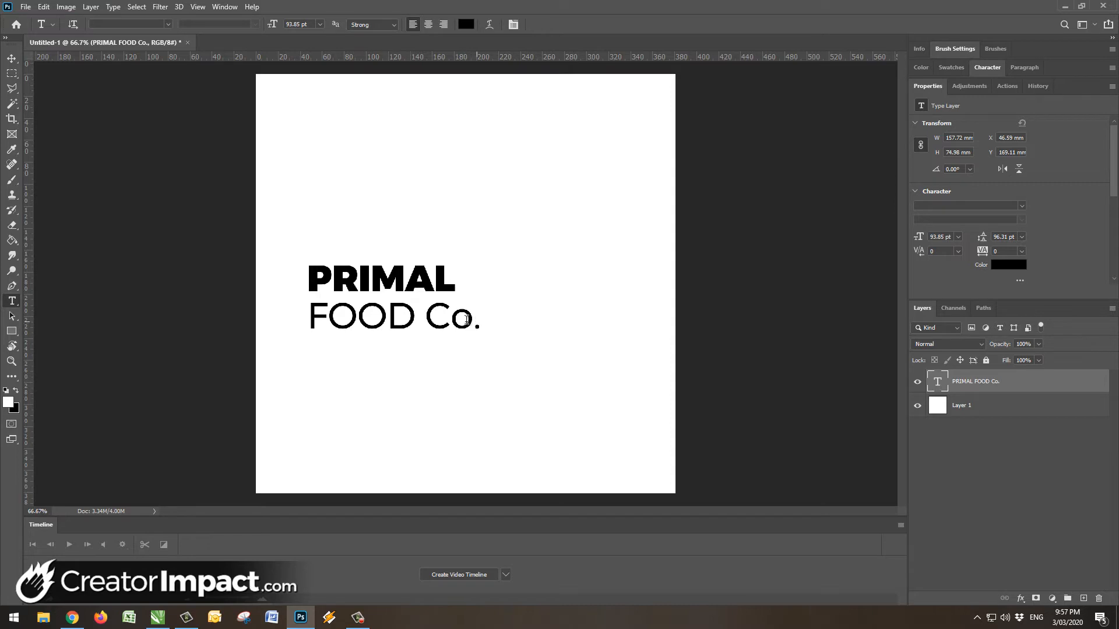
left_click_drag(467, 320, 304, 325)
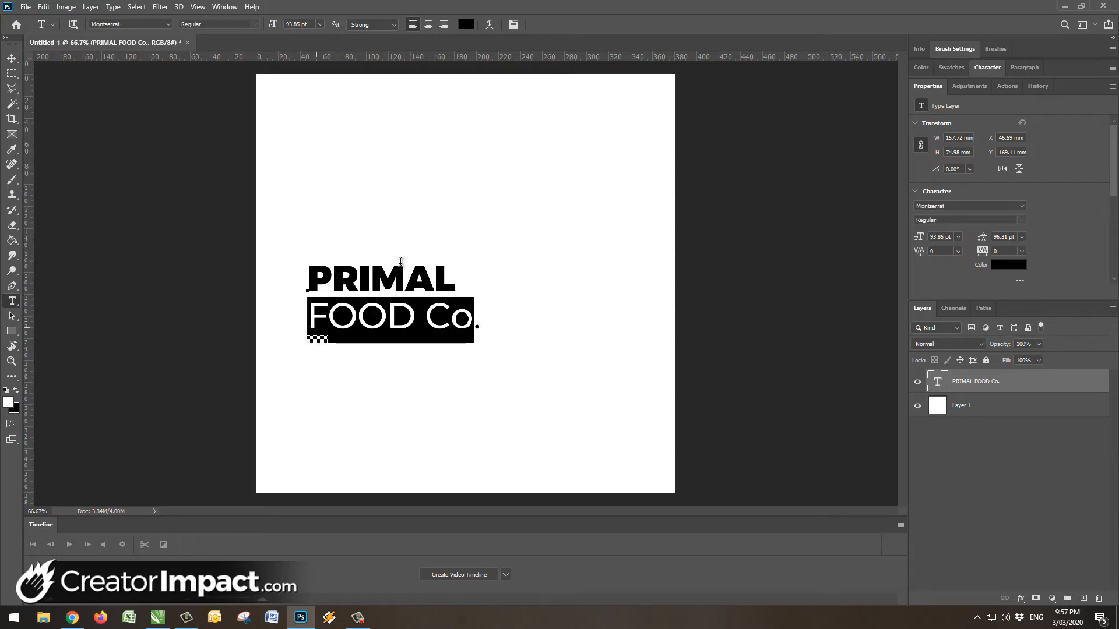
left_click(413, 284)
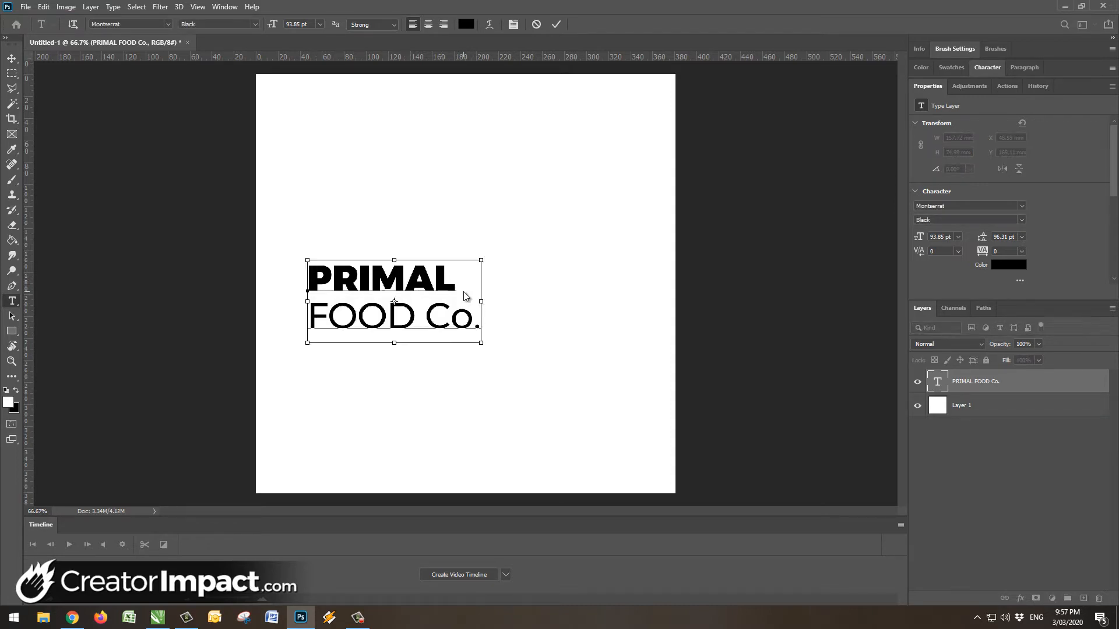
key("ctrl+Return")
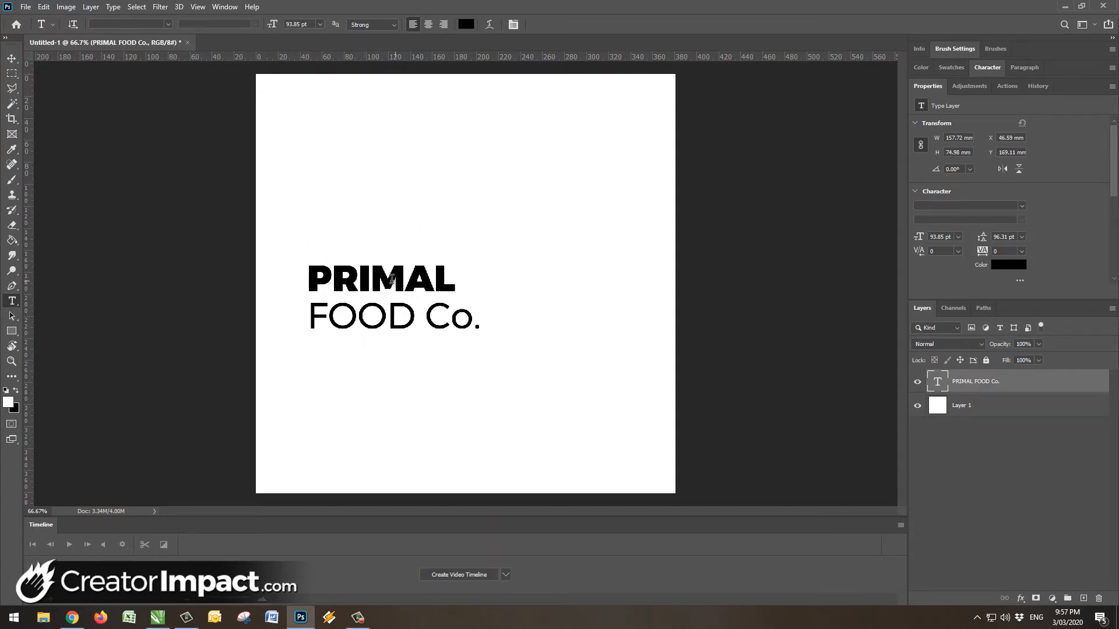
Step: Scale the two-line text up to about 187 pt, about 315 mm wide, and position it across the middle of the canvas
key("ctrl+t")
left_click_drag(499, 248, 671, 166)
mouse_move(557, 230)
left_mouse_down()
mouse_move(523, 242)
mouse_move(541, 240)
left_mouse_up()
key("Return")
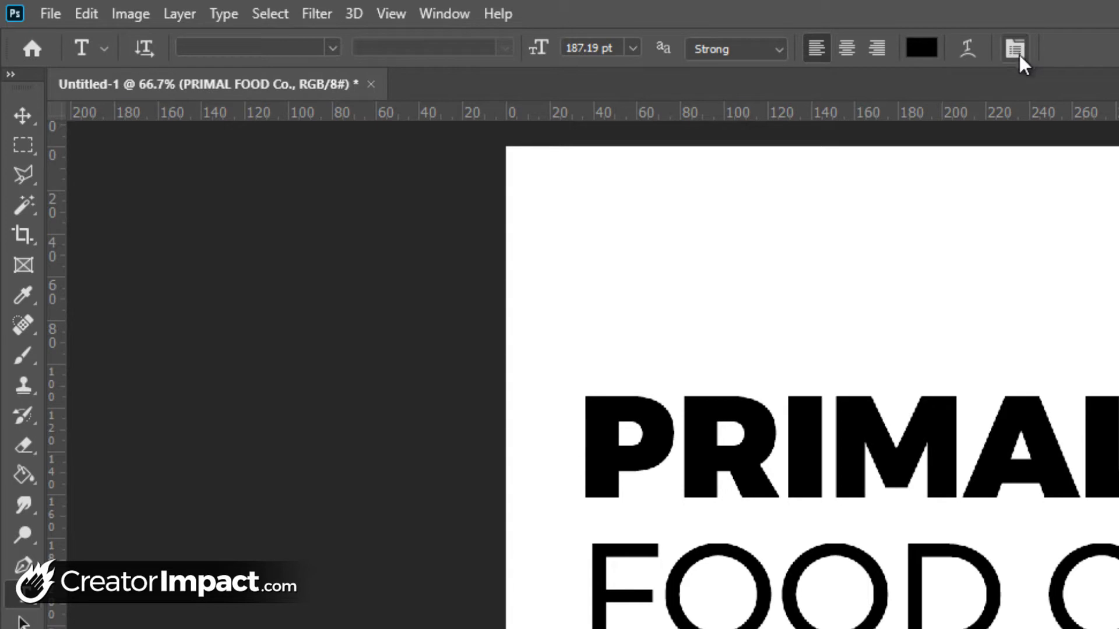
Step: Display the full character formatting settings for the text layer
left_click(445, 12)
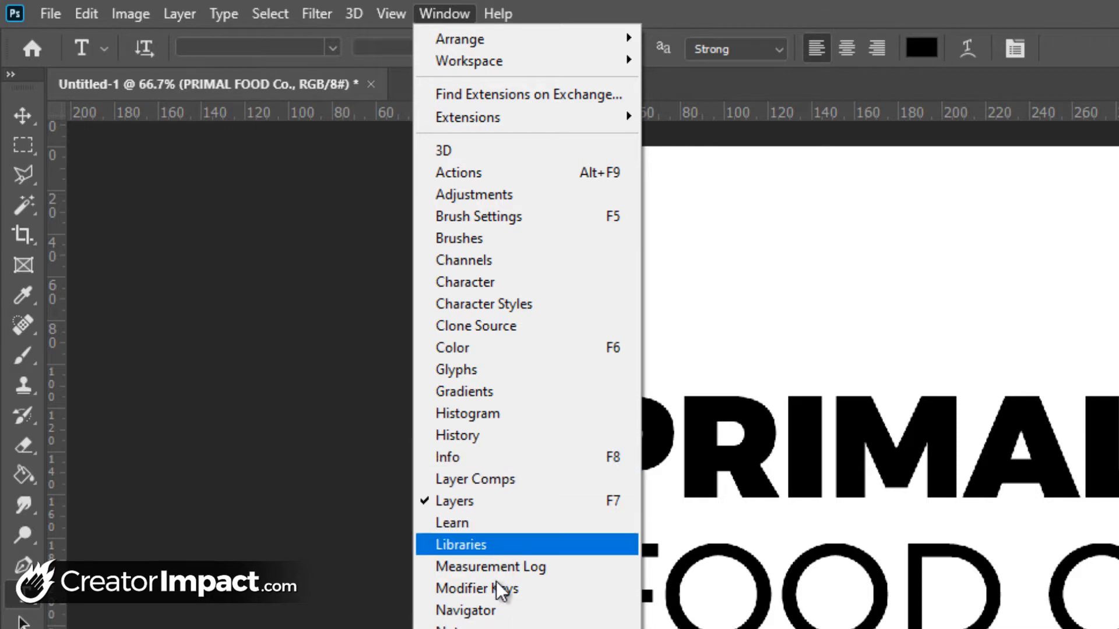
left_click(1009, 3)
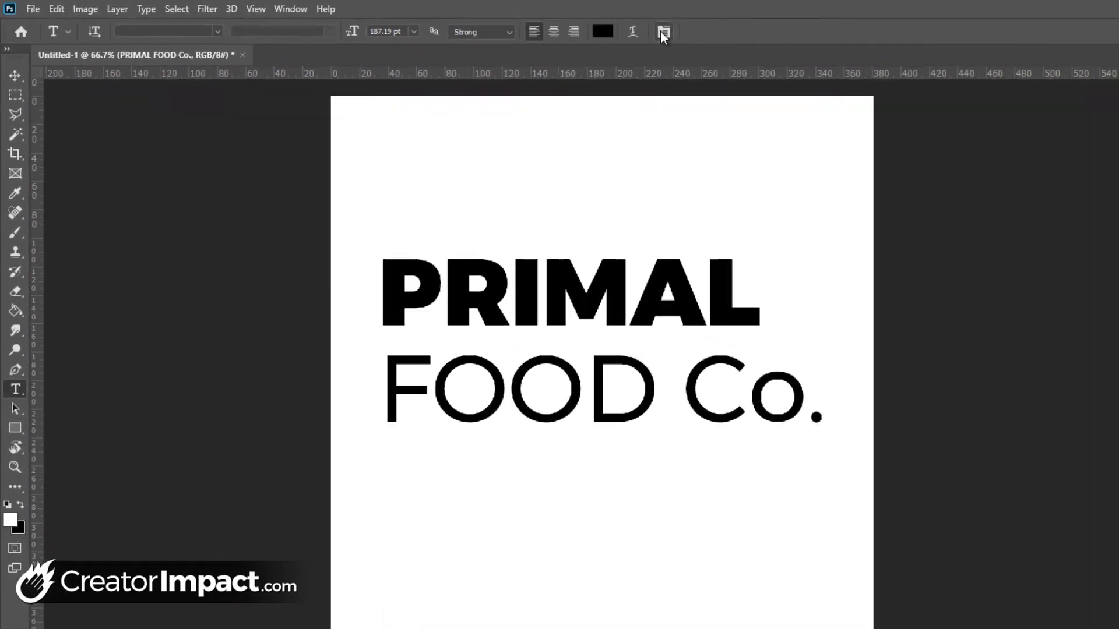
left_click(1011, 49)
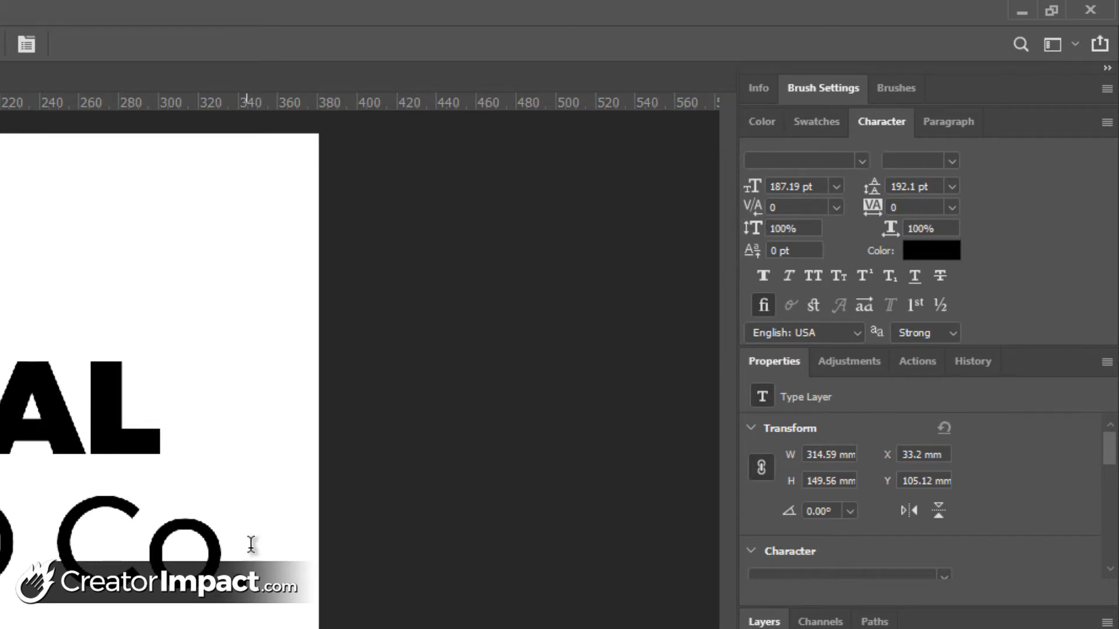
Step: Set the leading of the "FOOD Co." line to 160 pt to bring it closer to "PRIMAL"
left_click_drag(251, 543, 51, 387)
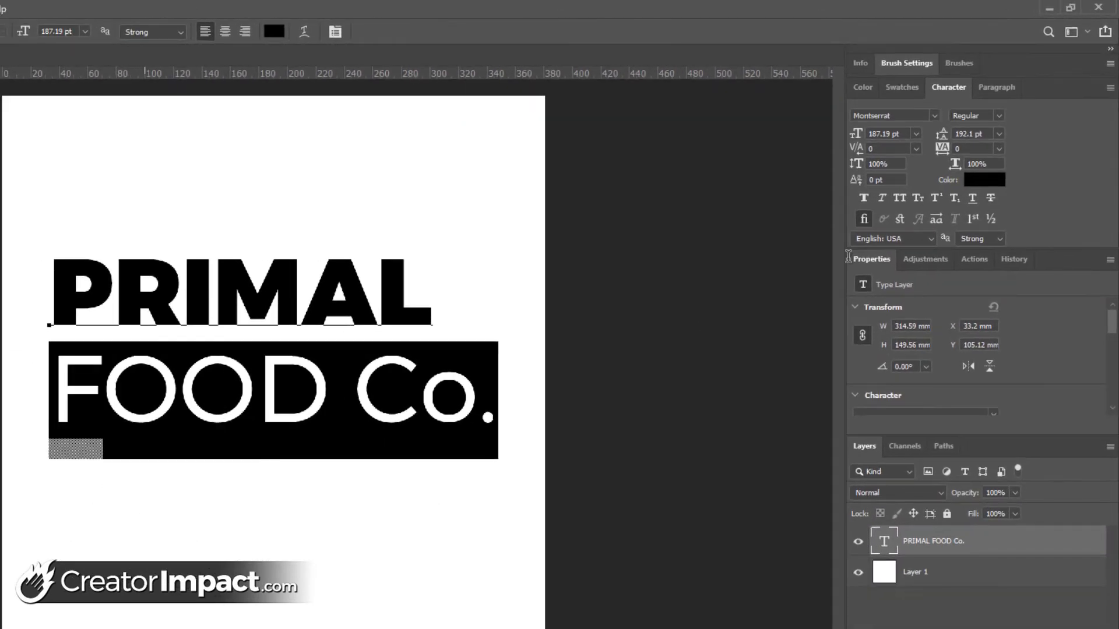
left_click(999, 134)
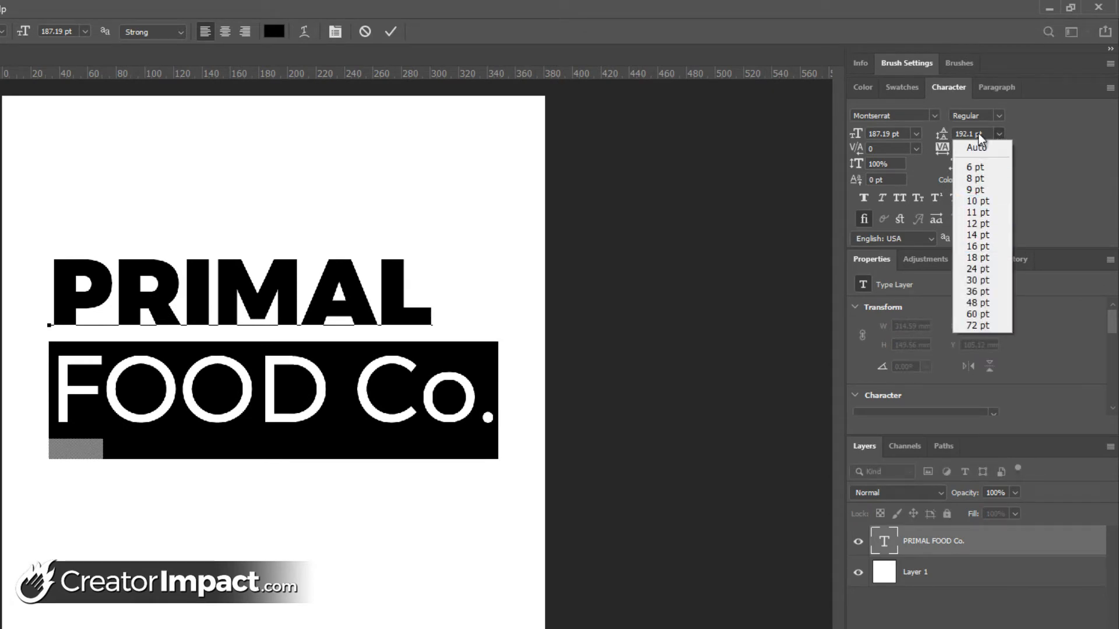
left_click(982, 133)
left_click_drag(982, 133, 924, 132)
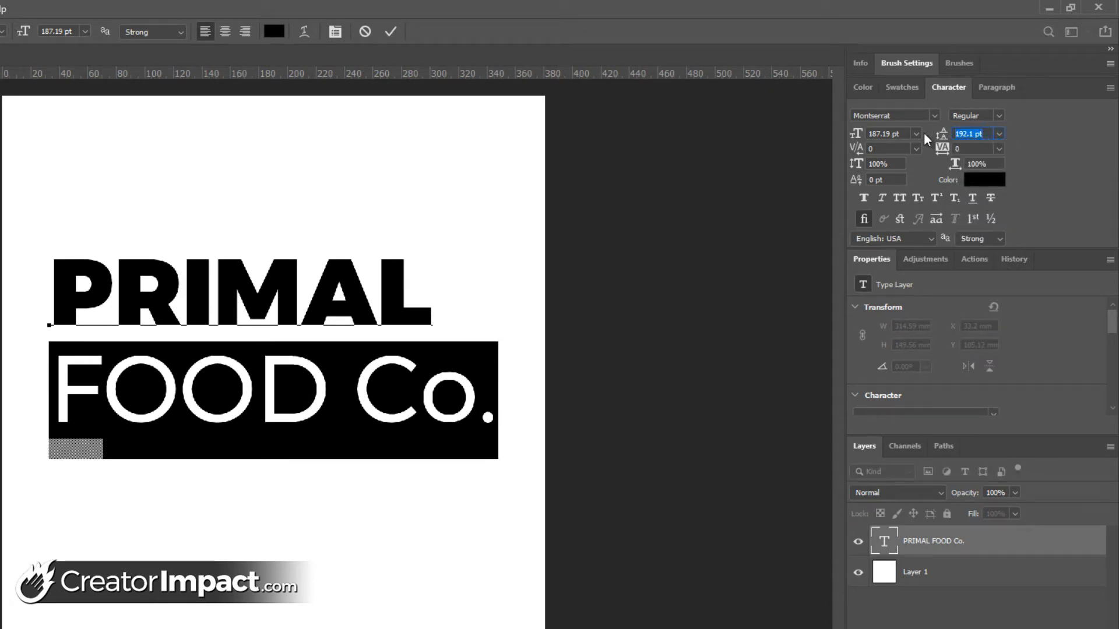
type("160")
key("Return")
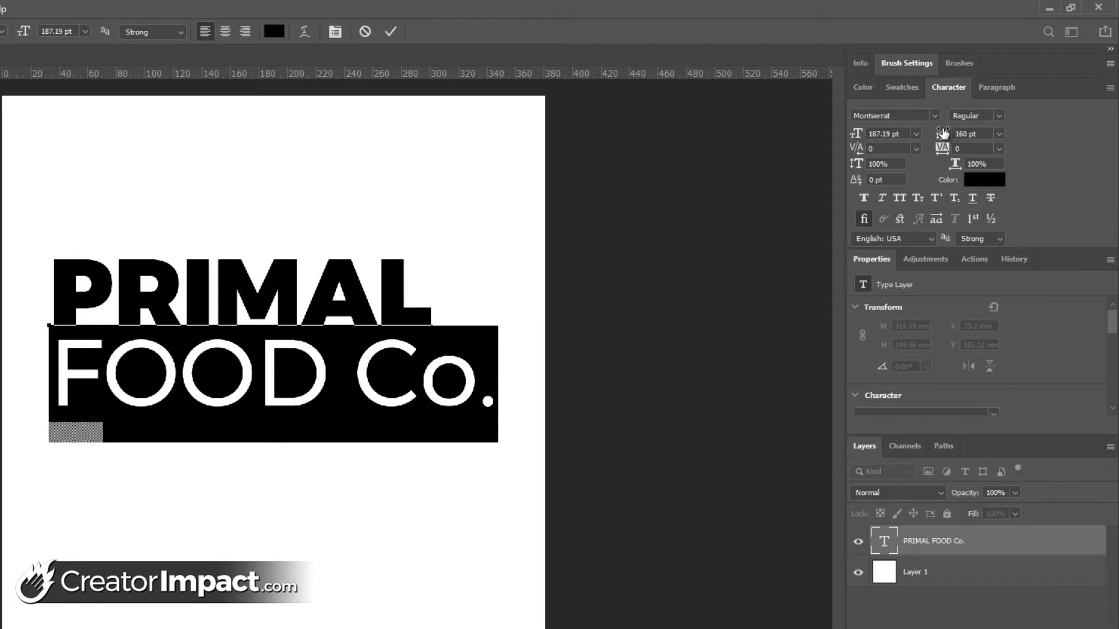
left_click(999, 134)
left_click(993, 134)
left_click(256, 376)
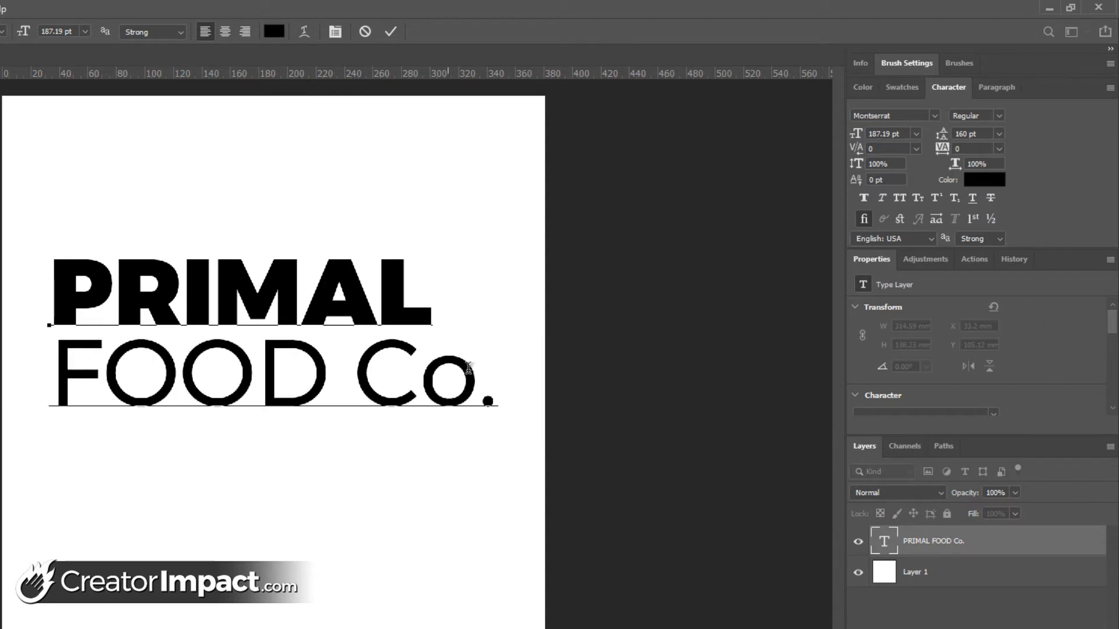
Step: Tighten the tracking of the "FOOD Co." line, trying -25 and -100 before setting it to -50
left_click_drag(495, 388, 18, 387)
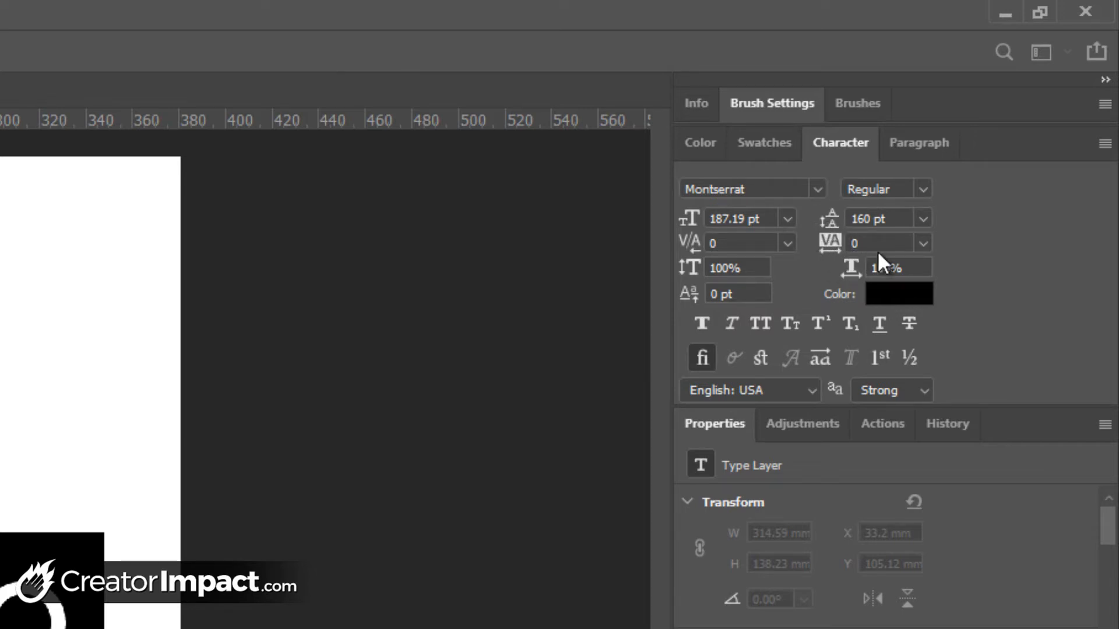
left_click(923, 243)
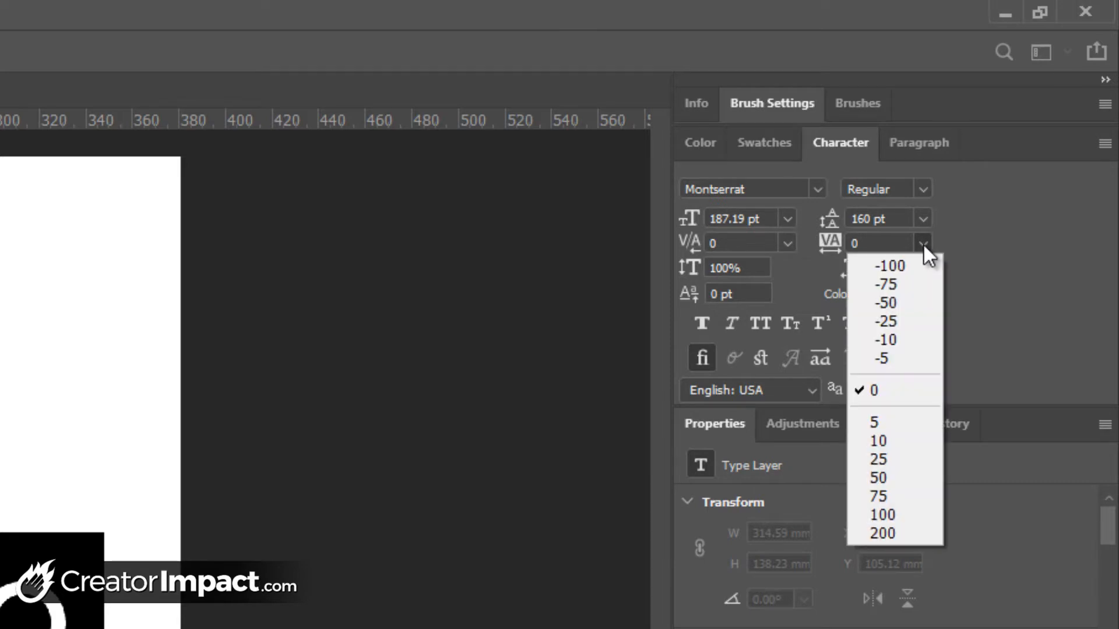
left_click(902, 321)
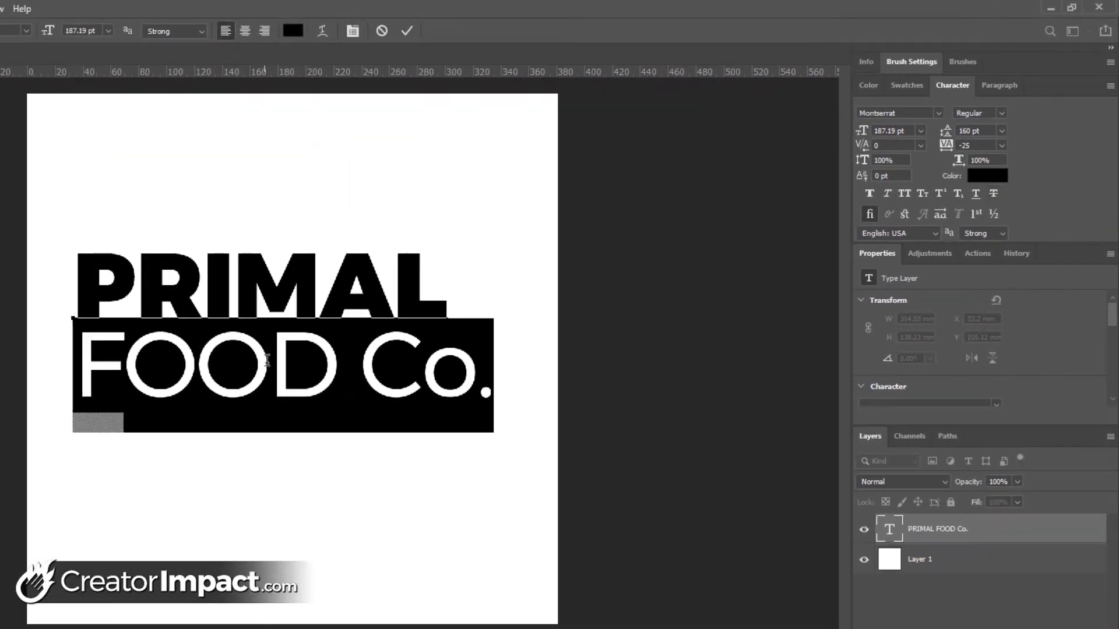
left_click(1003, 146)
left_click(998, 156)
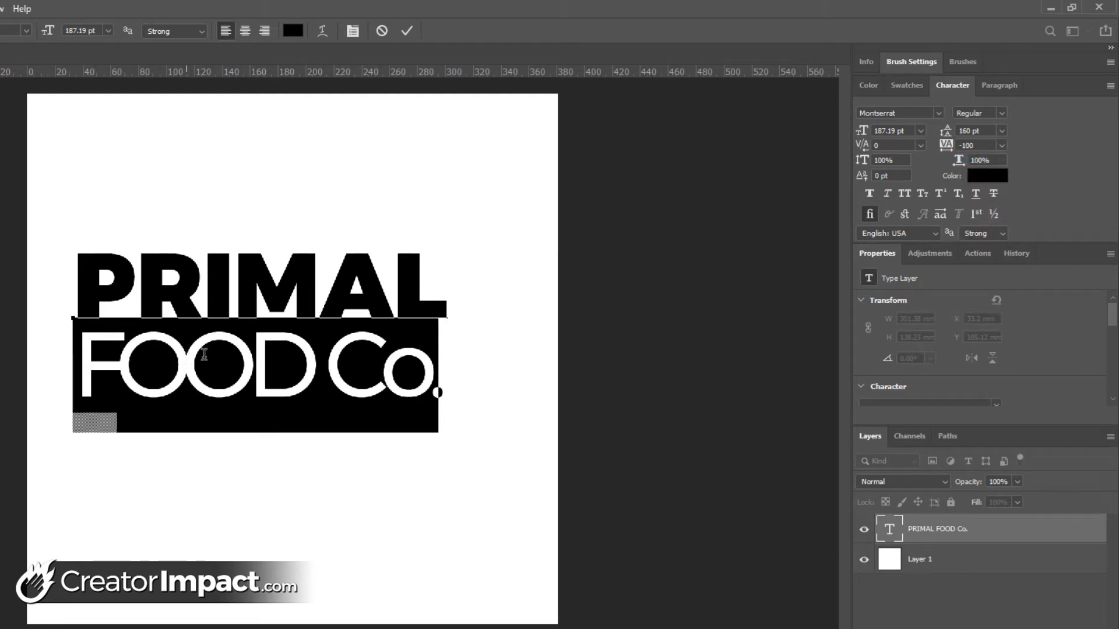
left_click(1002, 145)
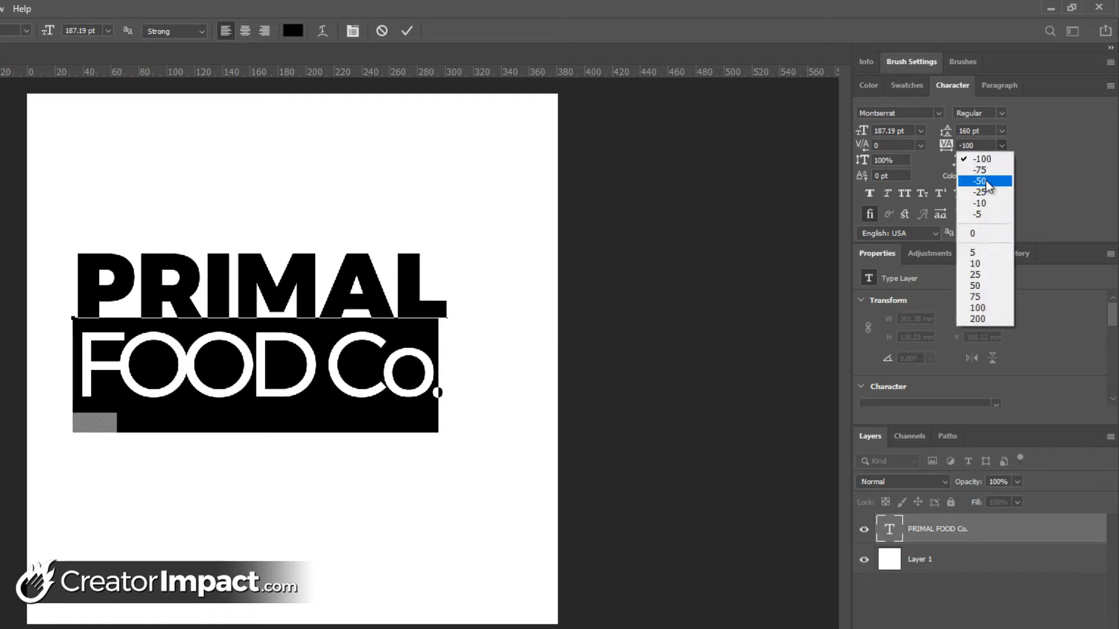
left_click(985, 180)
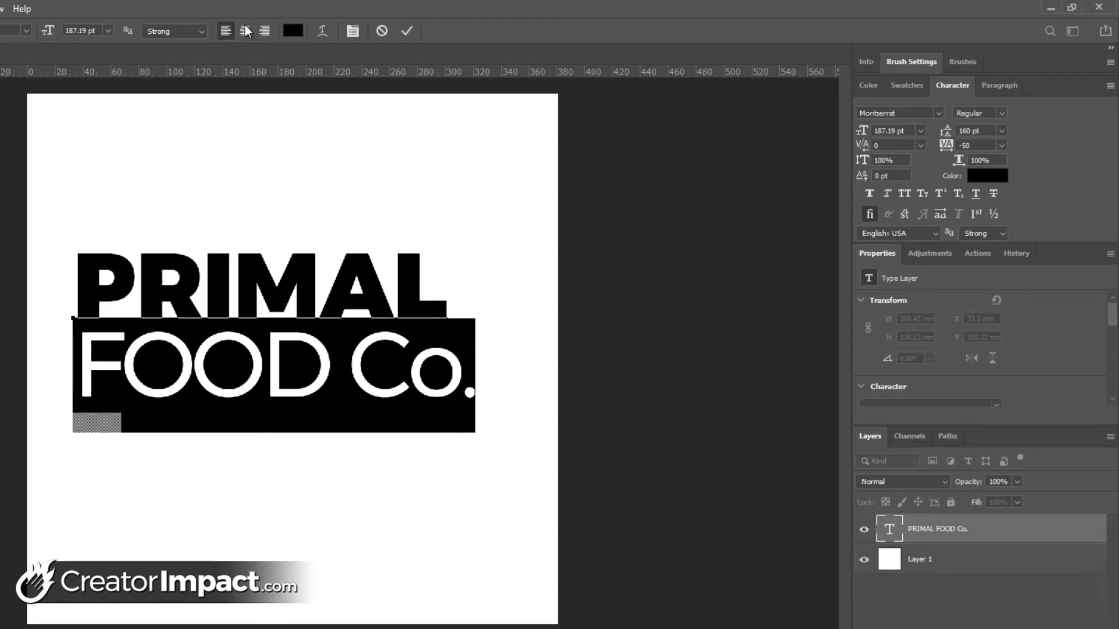
Step: Set the font size of the "FOOD Co." line to 160 pt and commit the text edit
left_click_drag(92, 27, 28, 28)
type("160")
key("Return")
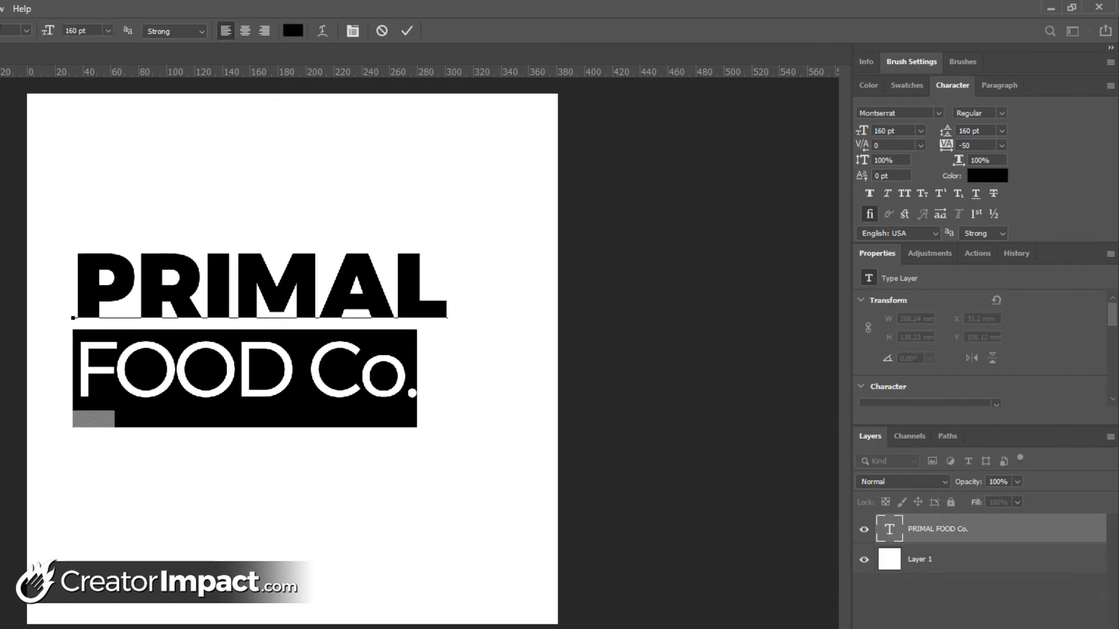
key("ctrl+Return")
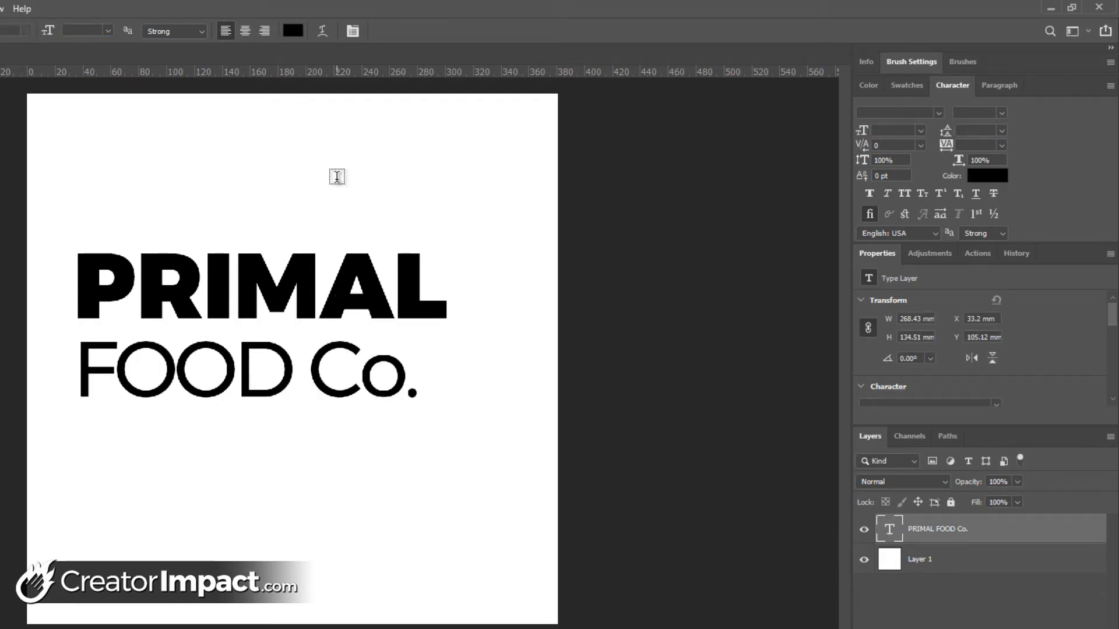
Step: Centre-align the two text lines and move the text back fully onto the canvas
left_click(244, 28)
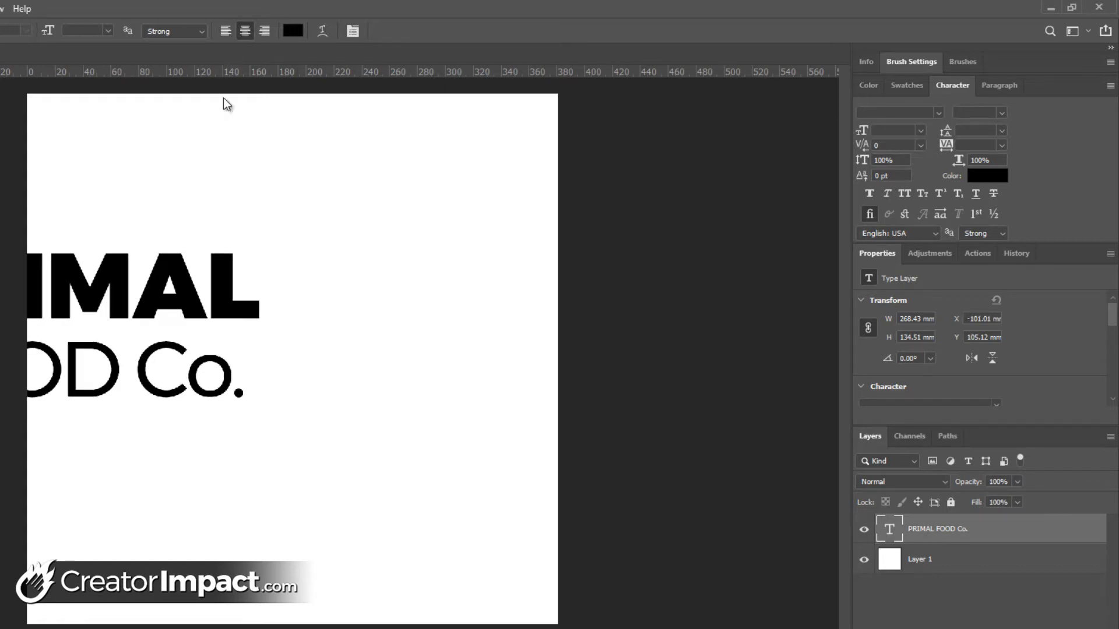
left_click_drag(231, 306, 439, 308)
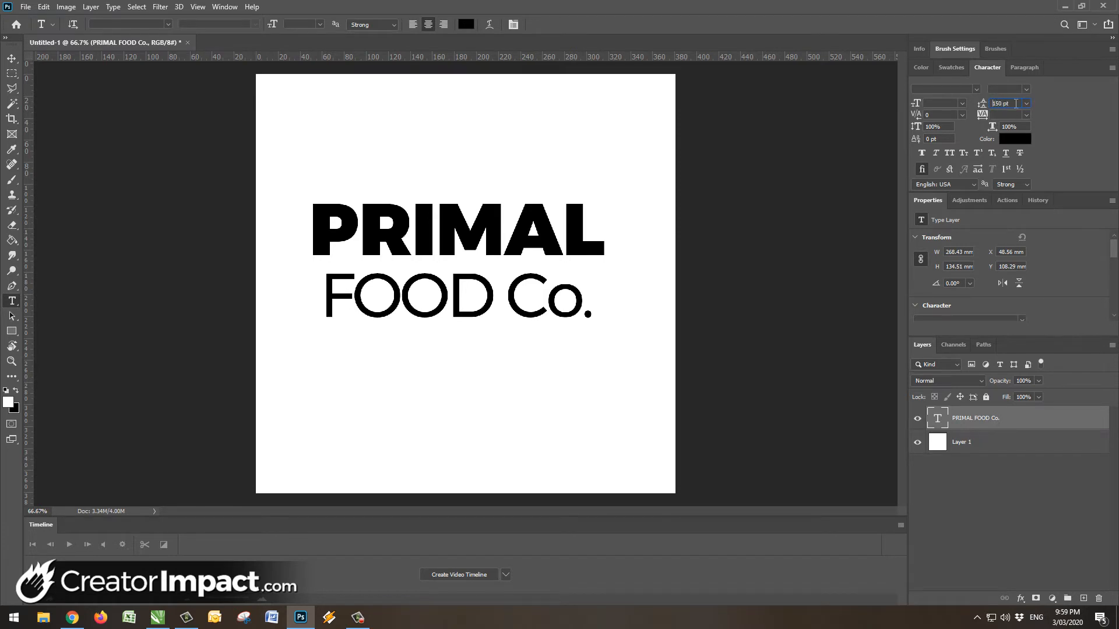
Step: Reduce the leading of the whole text to 150 pt and then 140 pt, and move the text to the canvas centre
key("Return")
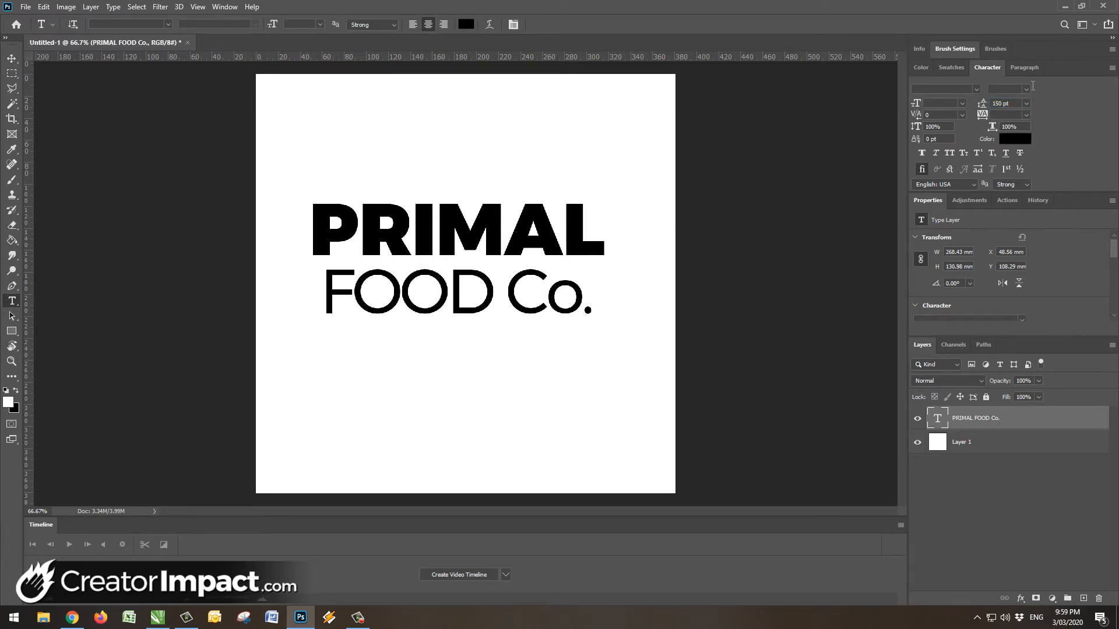
left_click(979, 104)
key("Return")
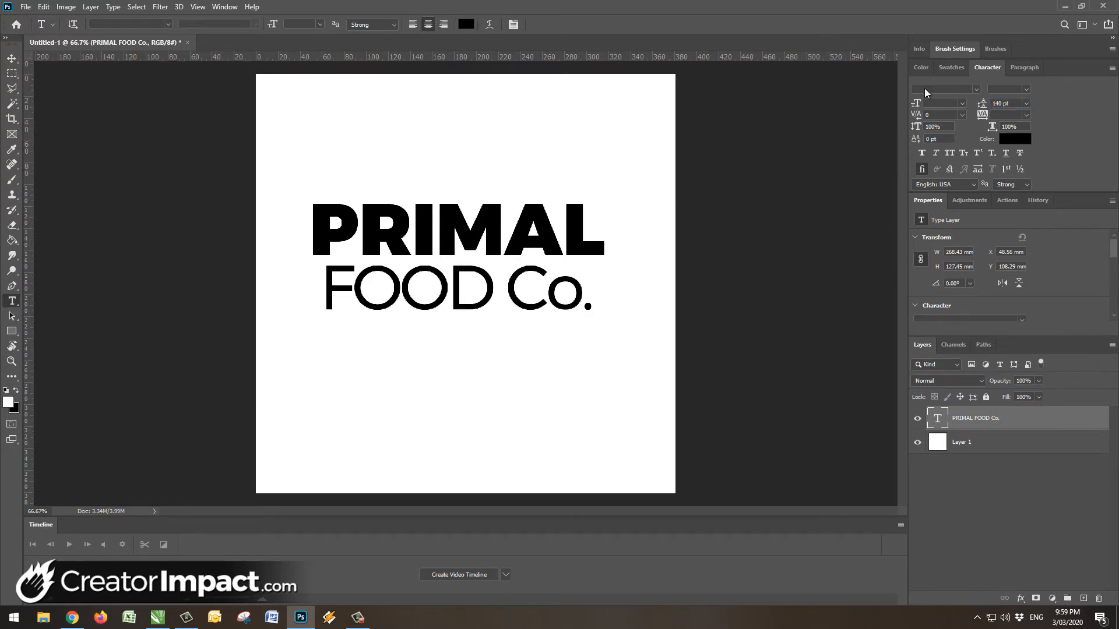
left_click_drag(481, 310, 485, 343)
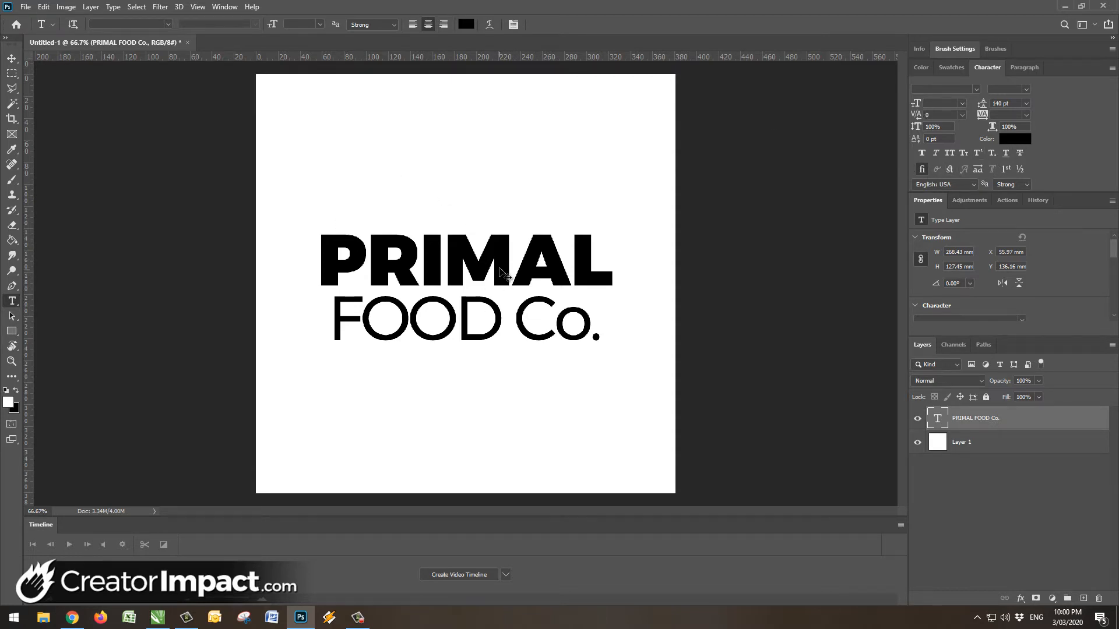
left_click_drag(498, 268, 494, 258)
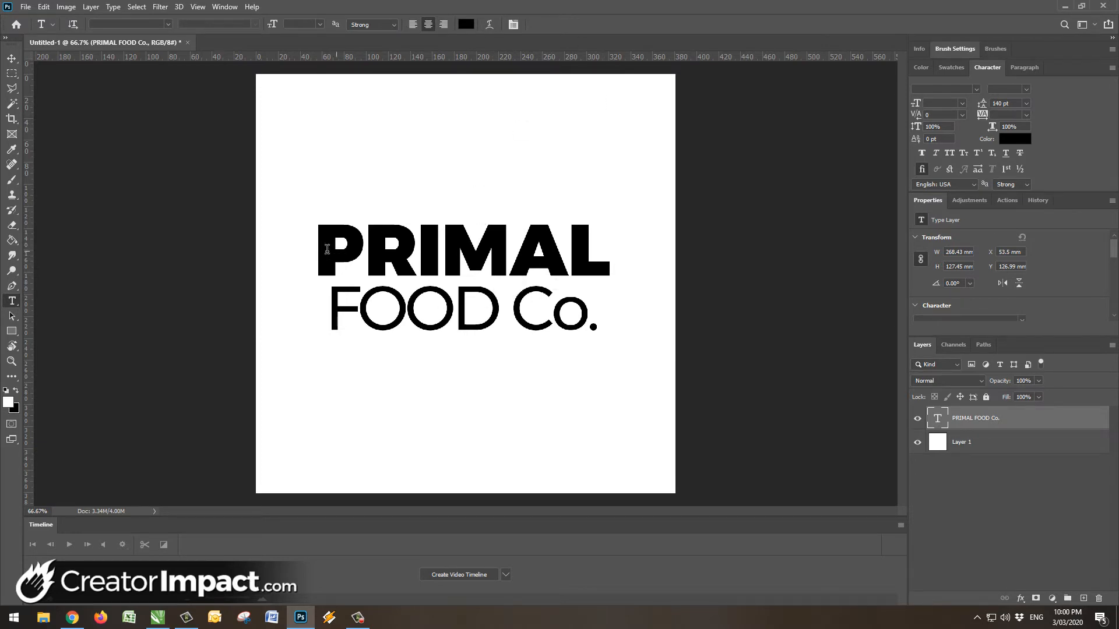
Step: Colour the word "PRIMAL" dark brown (#603d06) and commit the text edit
left_click_drag(323, 248, 619, 250)
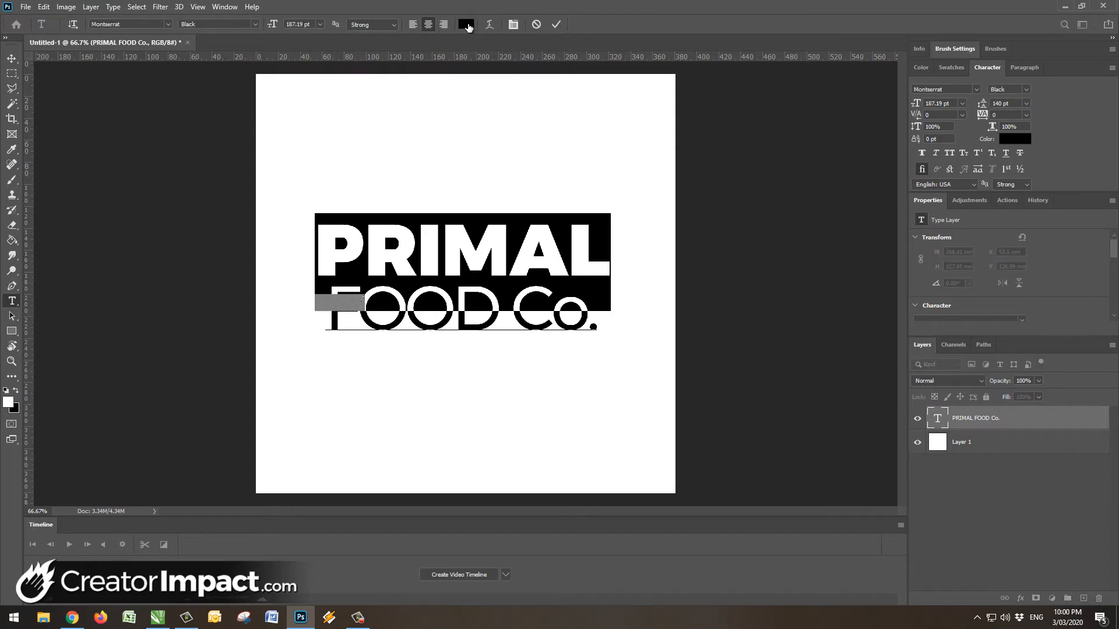
left_click(468, 25)
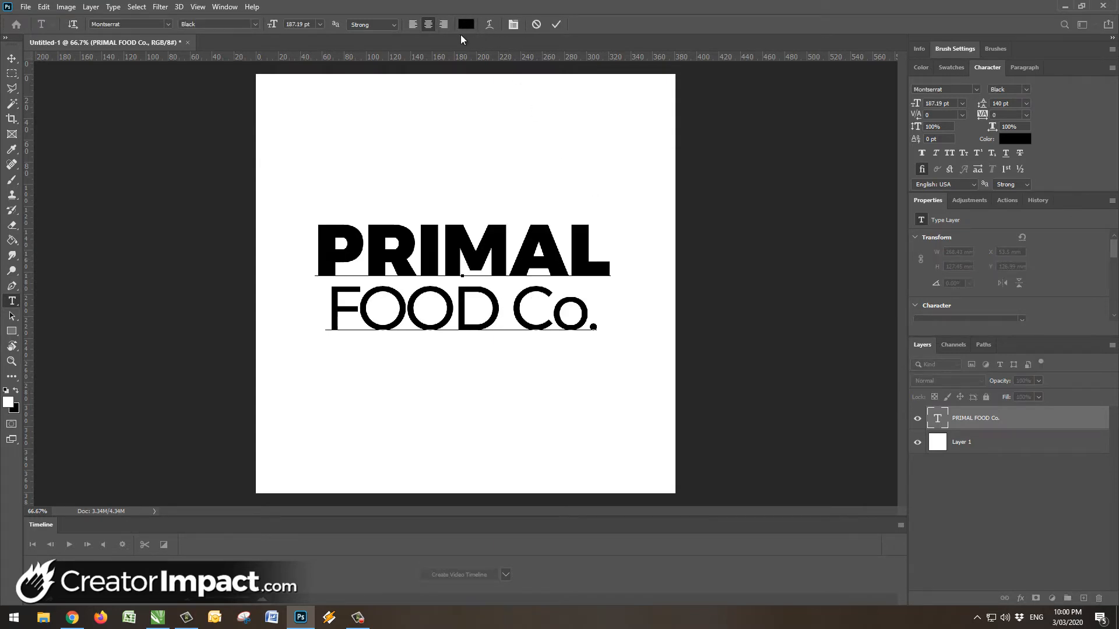
left_click_drag(773, 219, 670, 267)
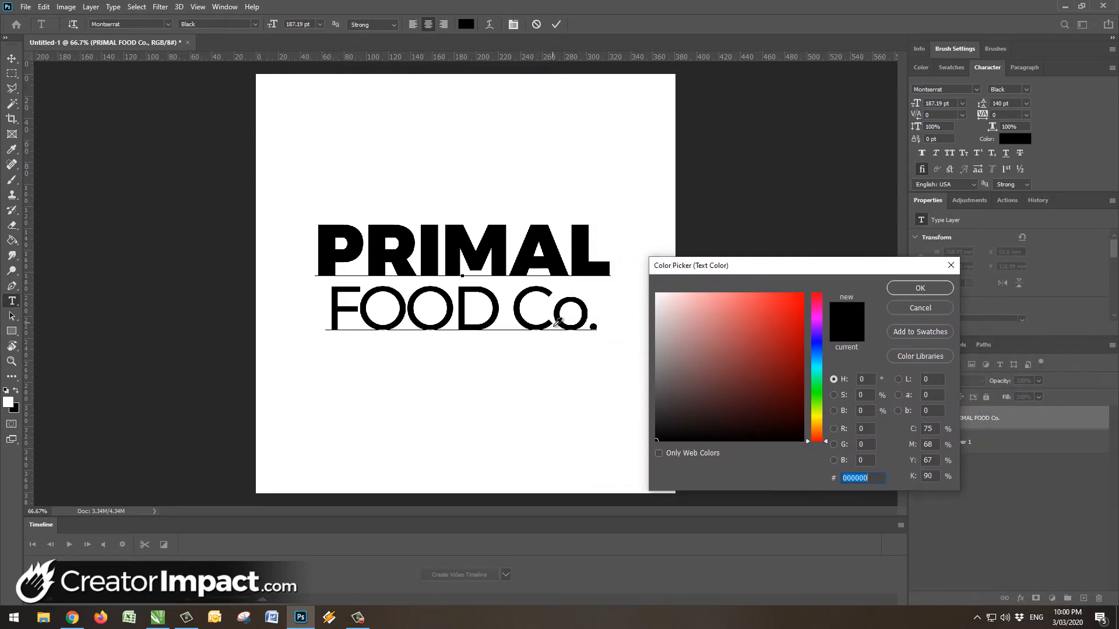
left_click(817, 426)
mouse_move(804, 413)
left_mouse_down()
mouse_move(786, 409)
mouse_move(795, 386)
left_mouse_up()
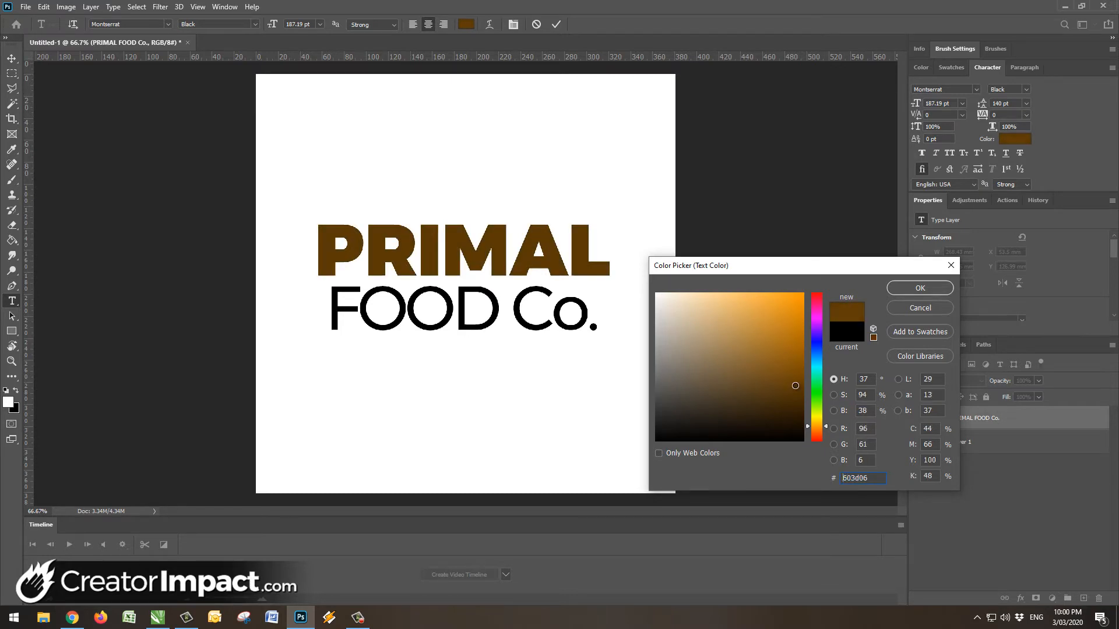
left_click(920, 288)
left_click(475, 296)
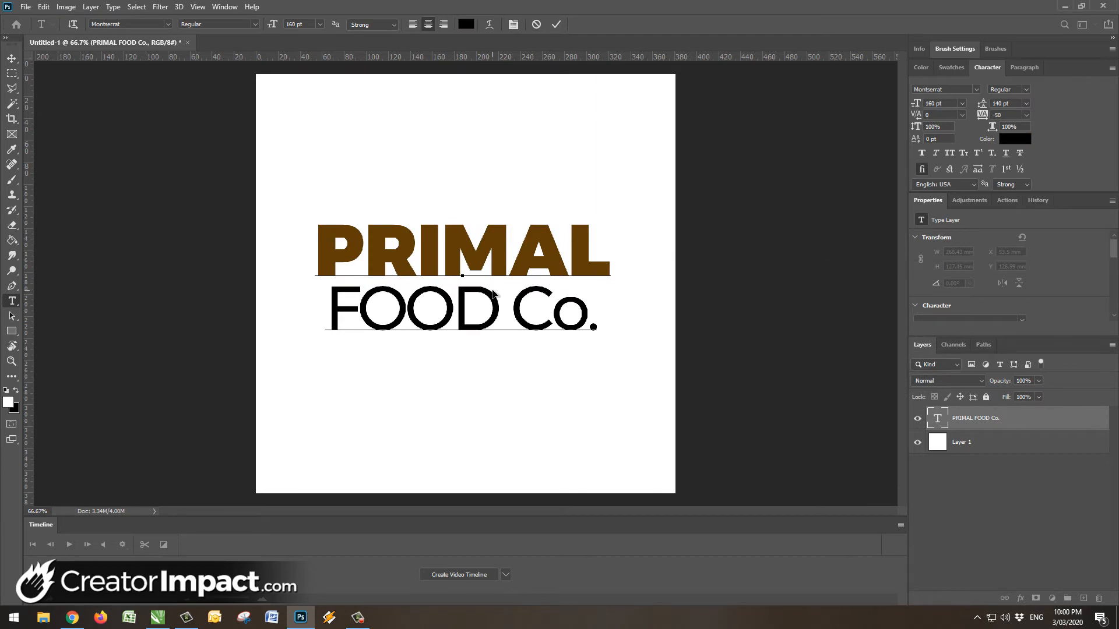
key("ctrl+Return")
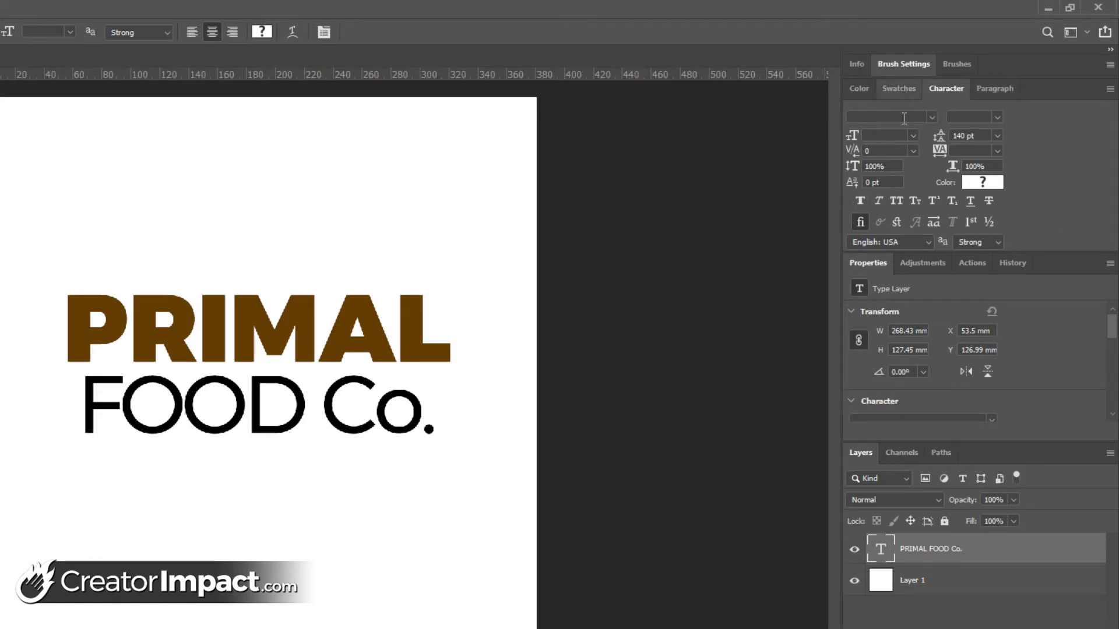
Step: Try a horizontal scale of 80% on the whole text, and undo it
left_click(984, 167)
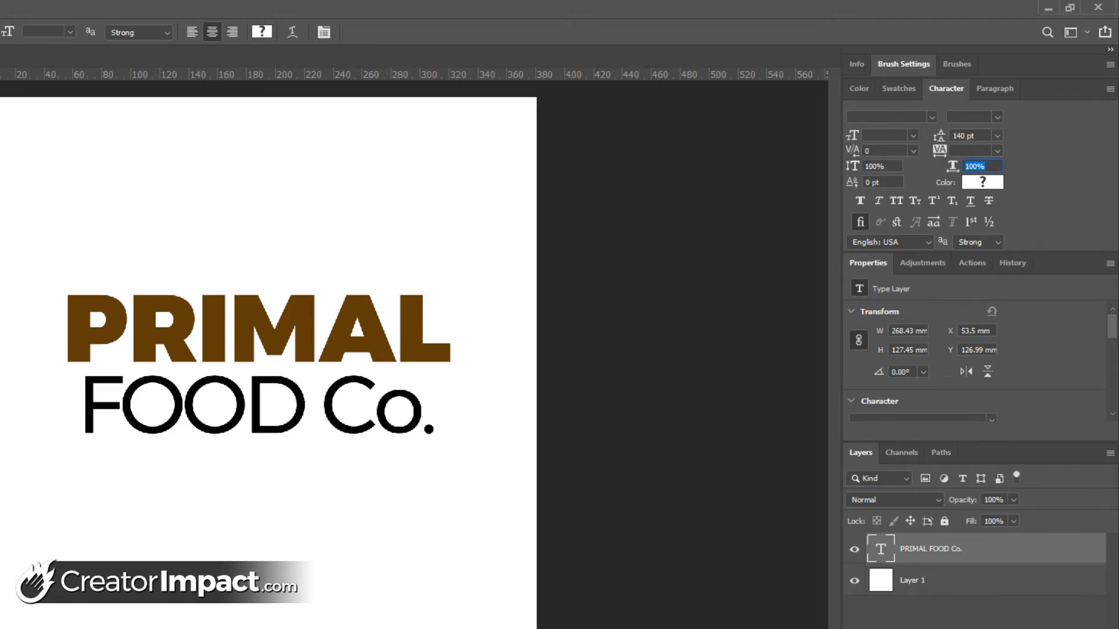
type("80")
key("Return")
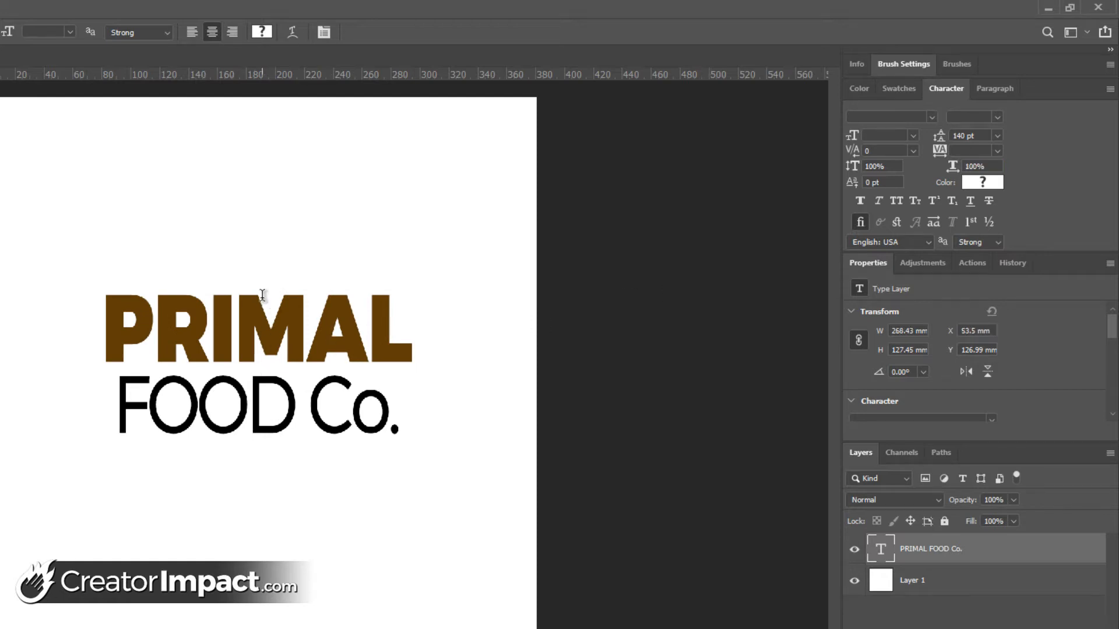
key("ctrl+z")
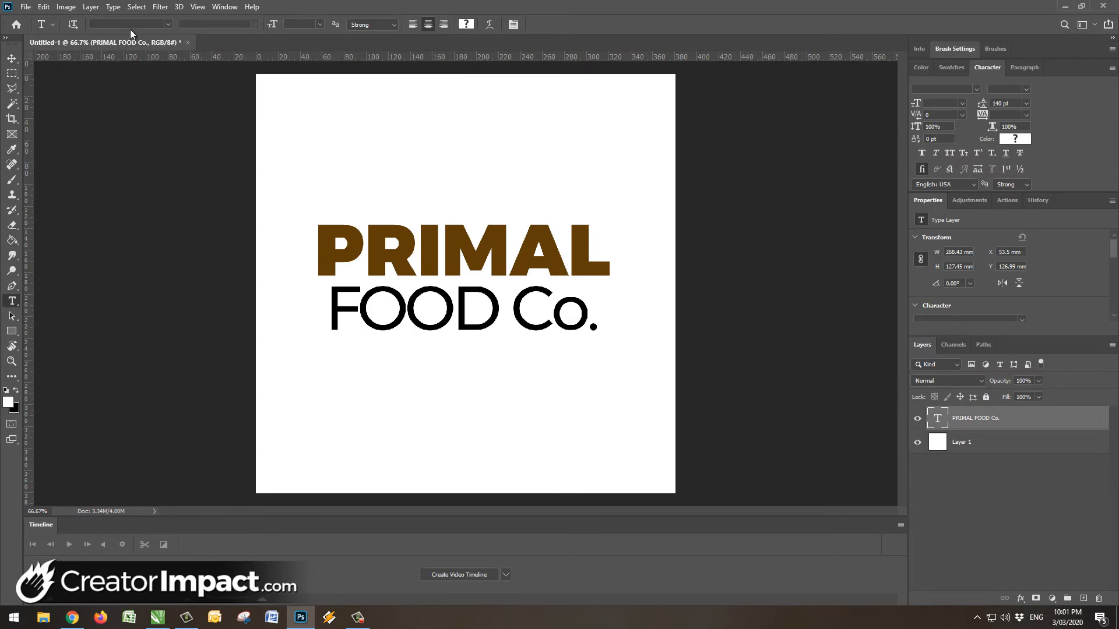
left_click(166, 24)
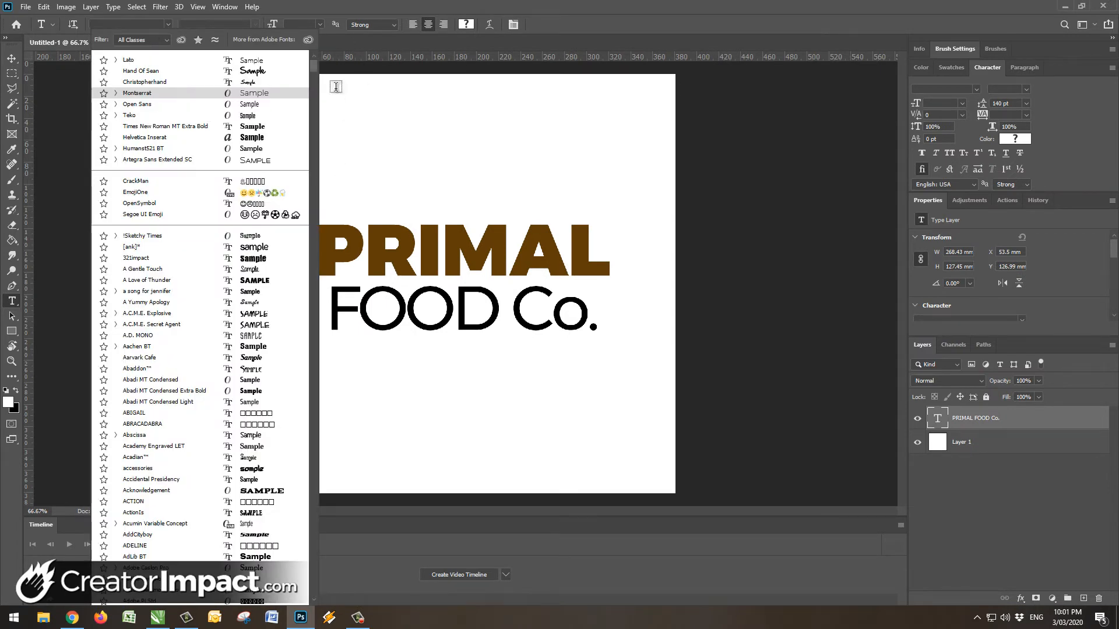
mouse_move(334, 71)
left_mouse_down()
mouse_move(333, 159)
mouse_move(338, 54)
left_mouse_up()
left_click(584, 3)
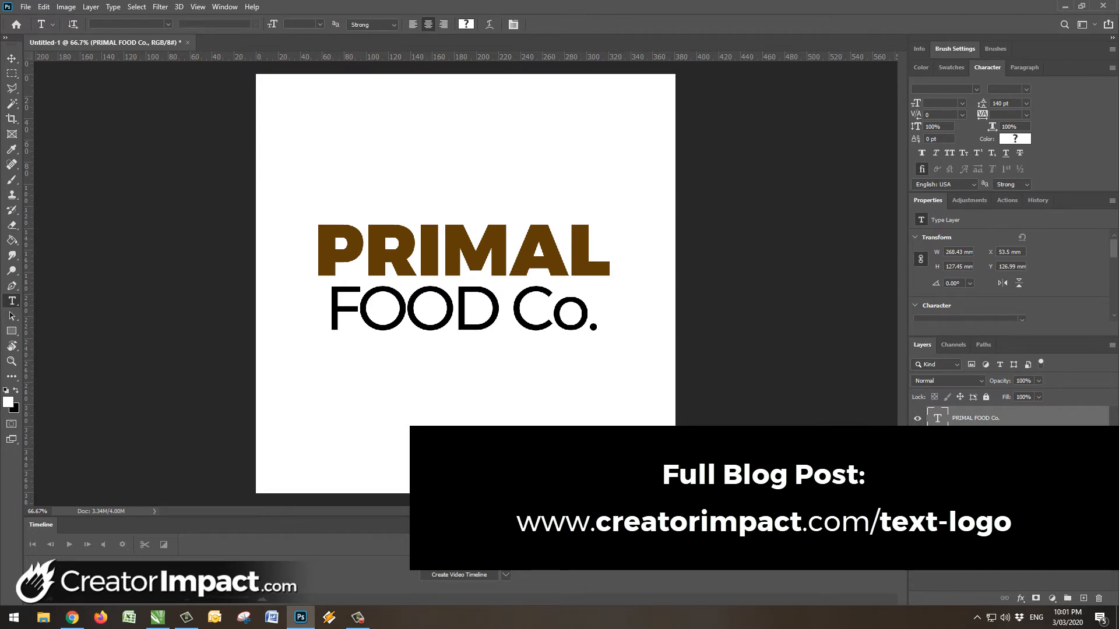
Step: Switch to the web browser, search Google for "Google Fonts" and open the Google Fonts website
key("alt+Tab")
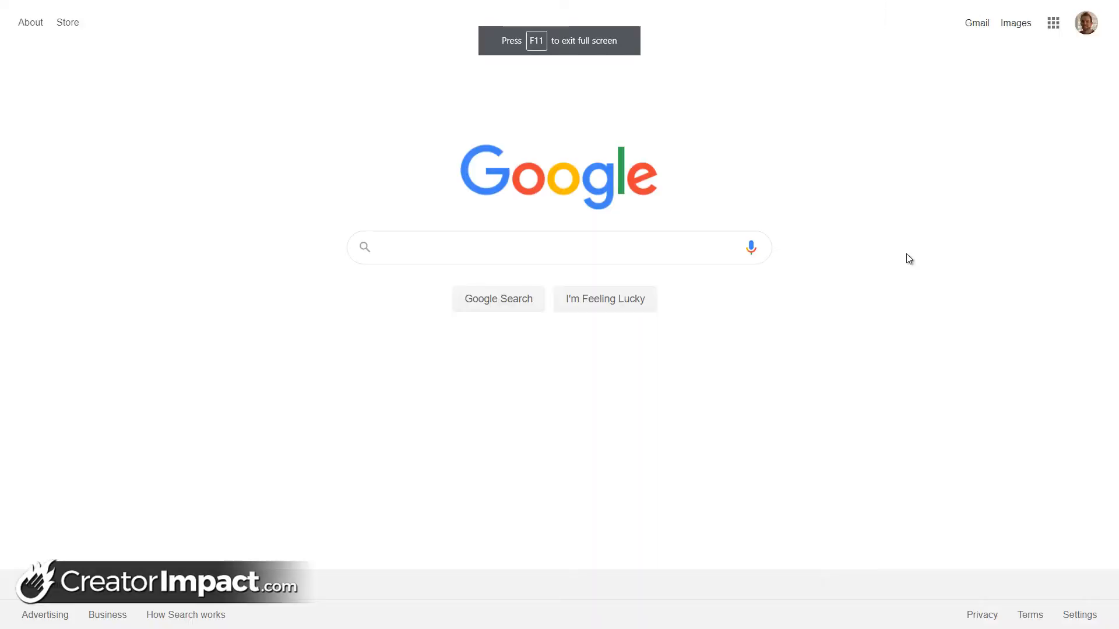
left_click(459, 245)
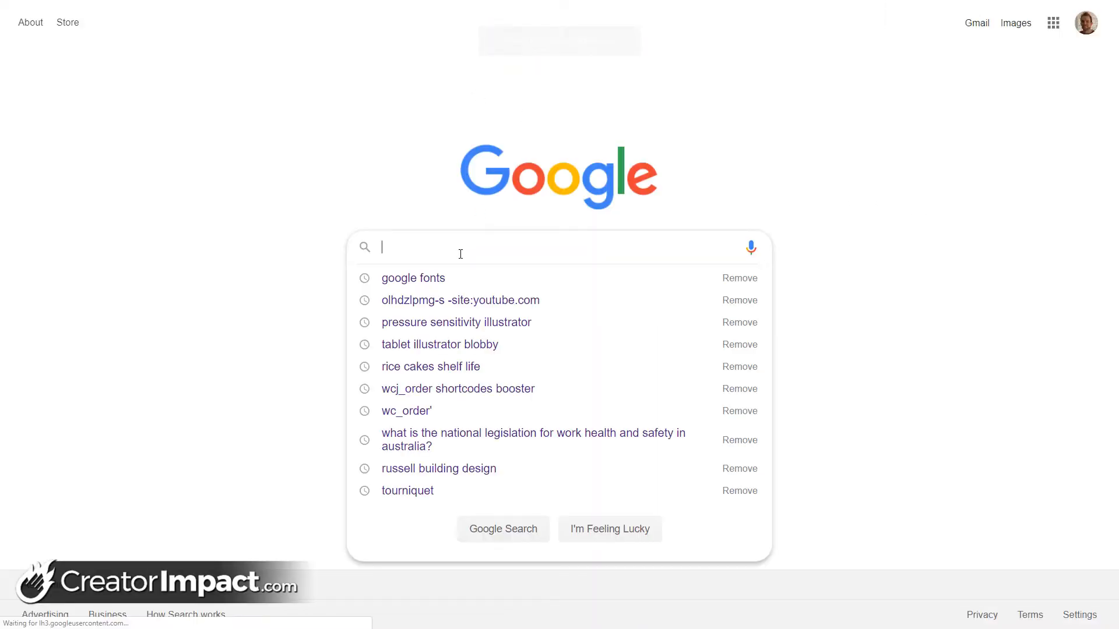
type("Google Fonts")
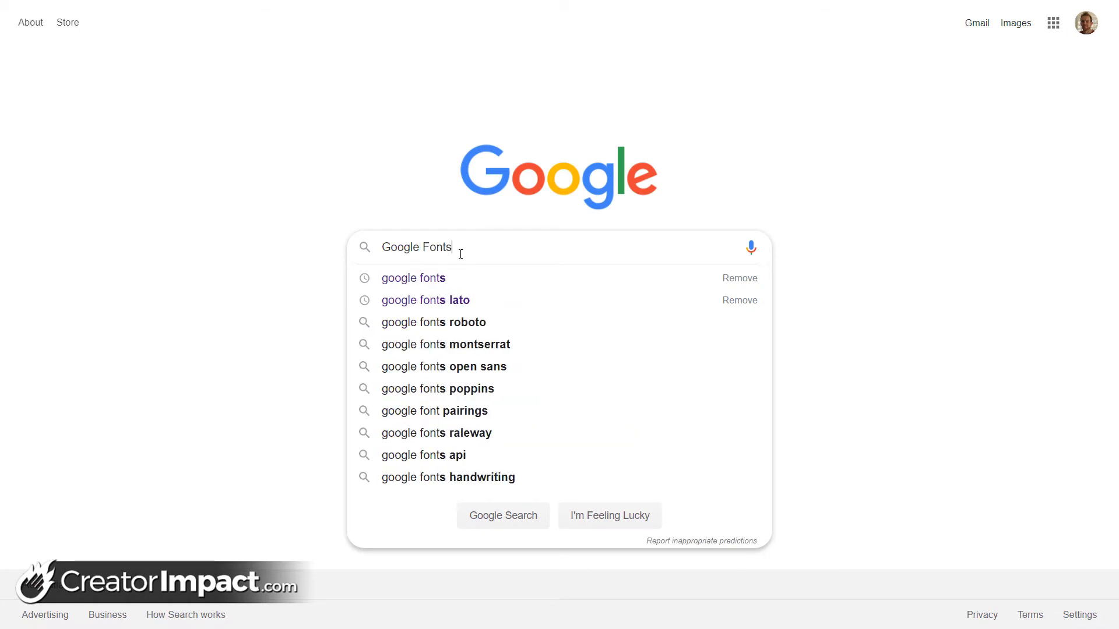
key("Return")
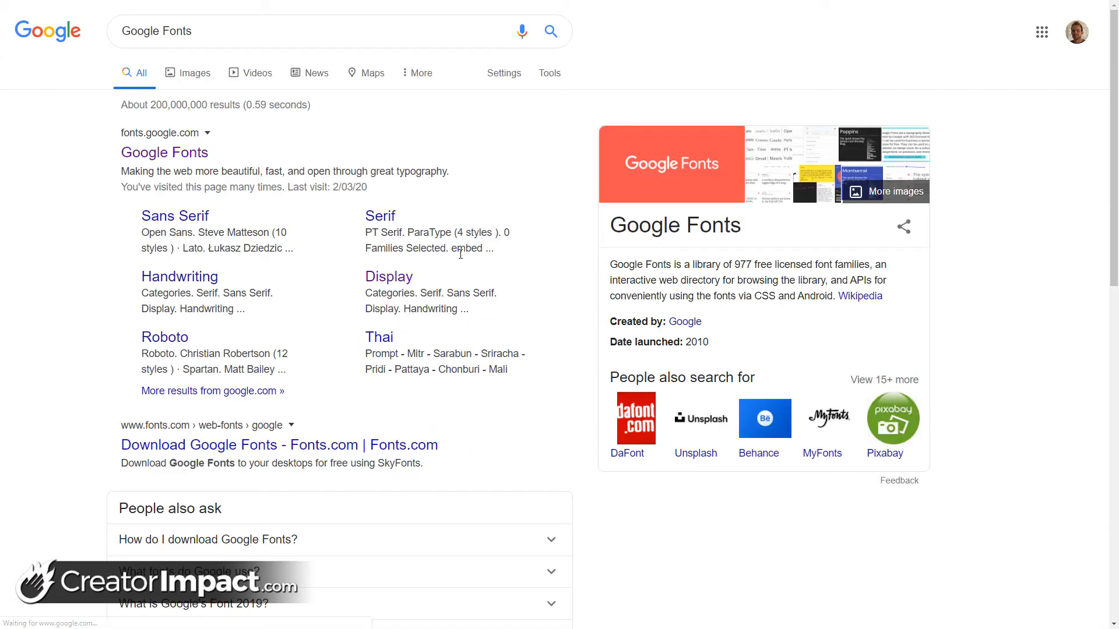
left_click(167, 152)
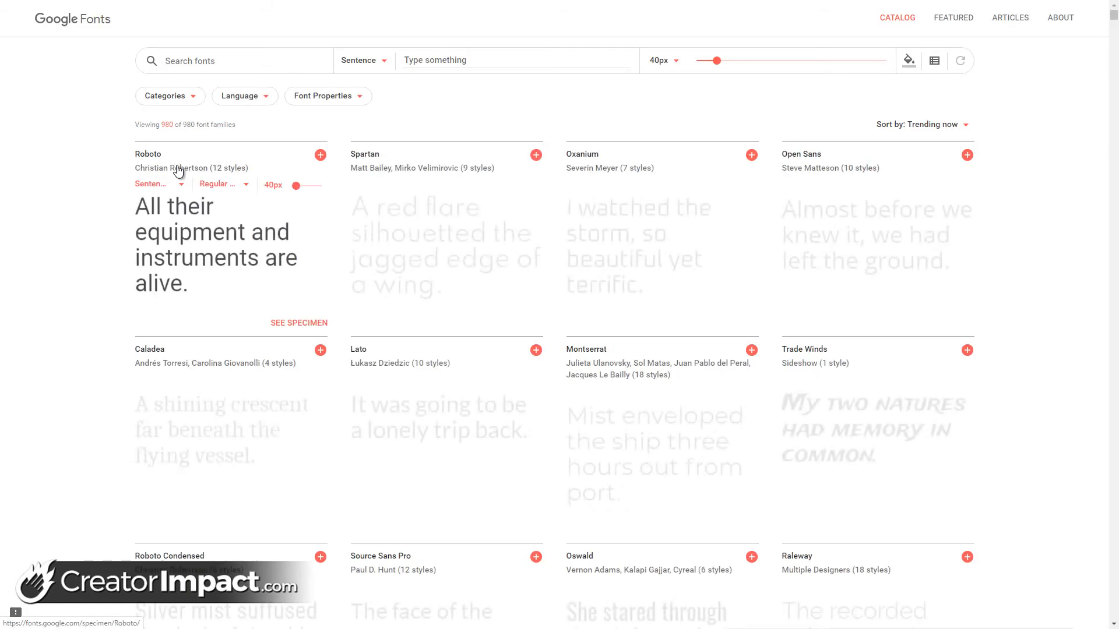
Step: Look through the font families and their sample sentences in the Google Fonts catalogue
scroll(542, 322, "down", 7)
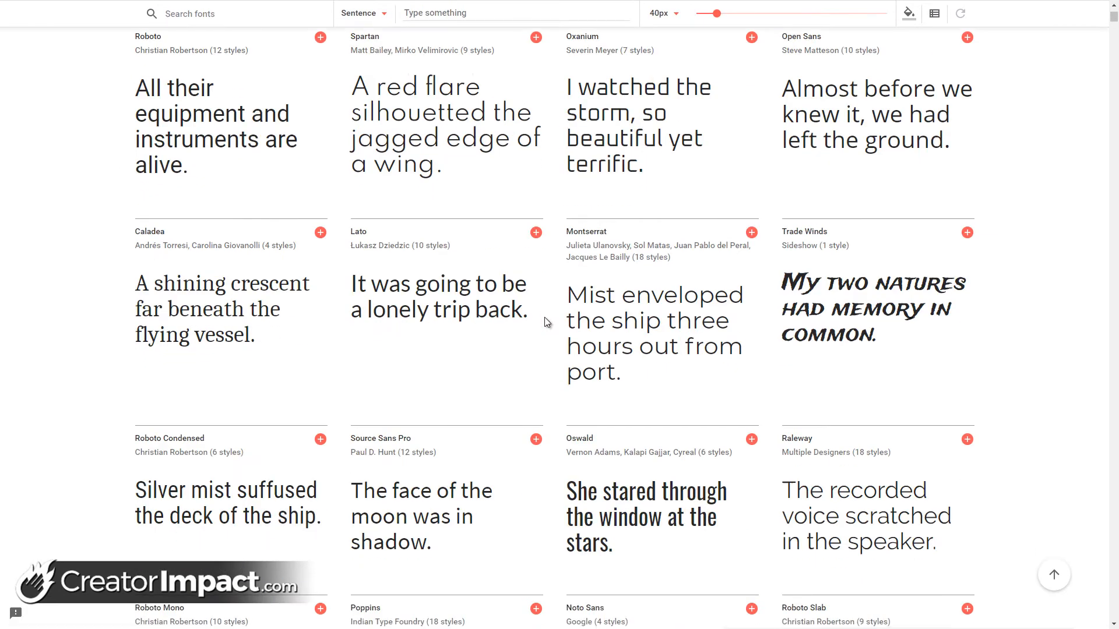
scroll(530, 351, "up", 7)
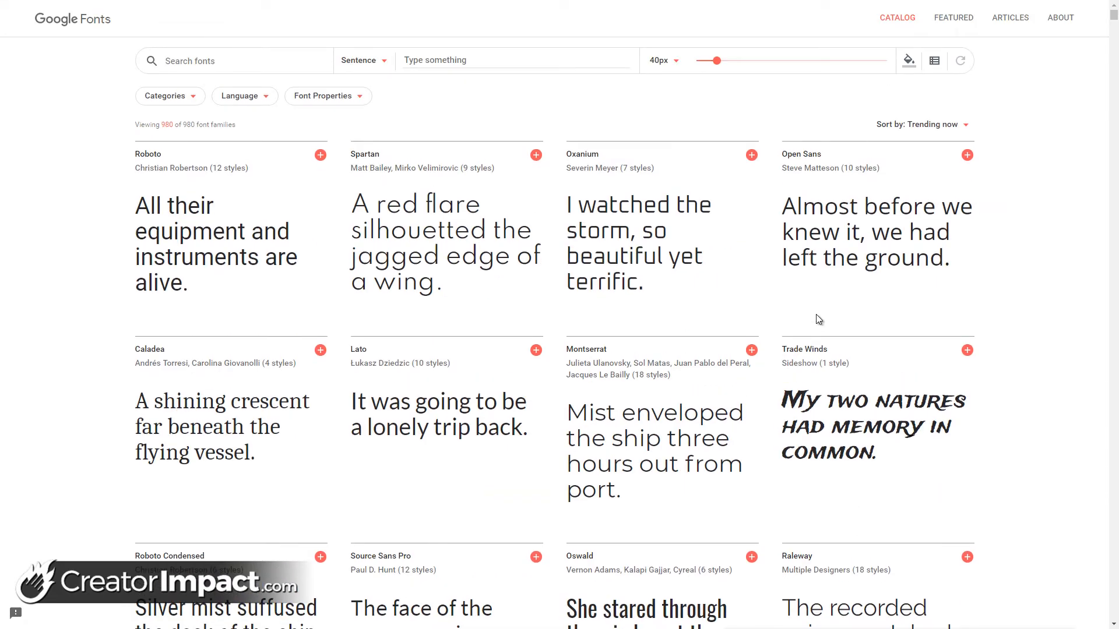
mouse_move(880, 420)
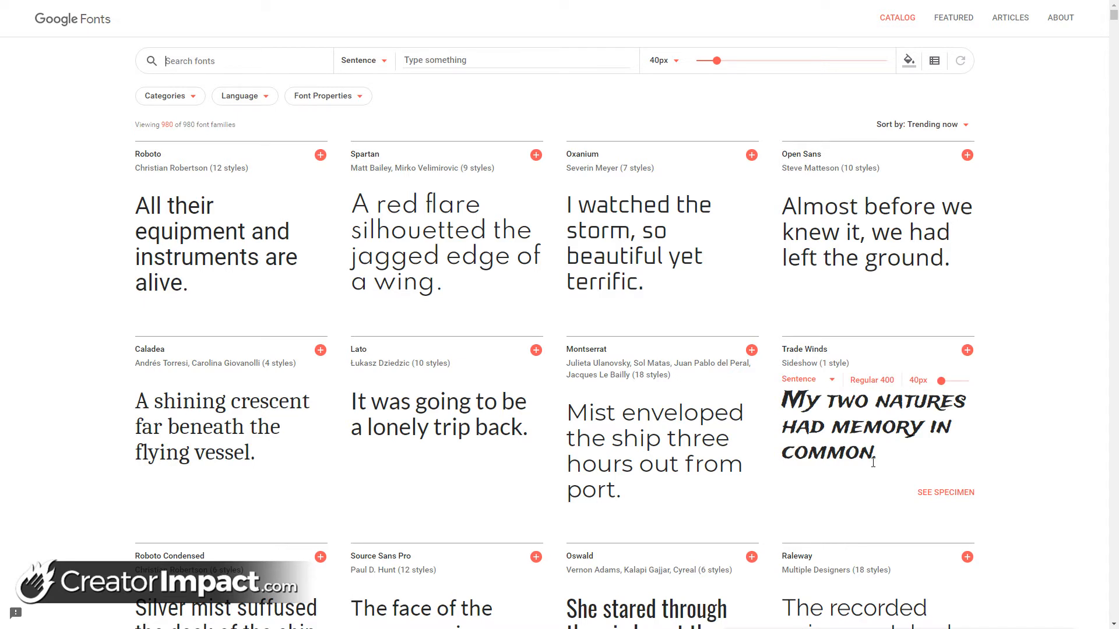
mouse_move(525, 265)
scroll(172, 278, "down", 3)
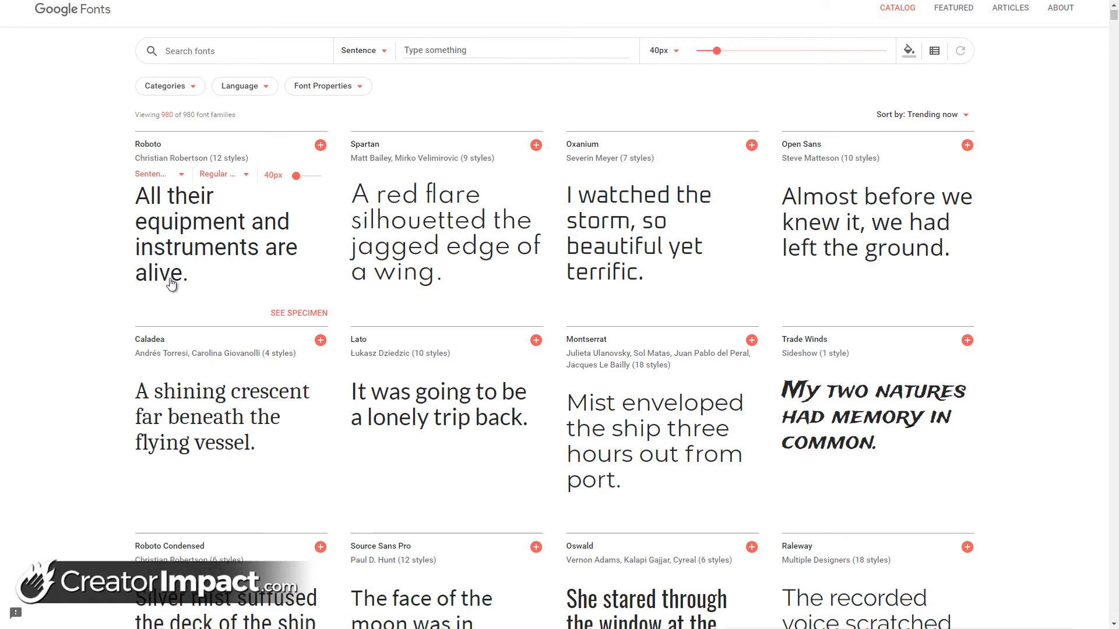
scroll(170, 279, "up", 2)
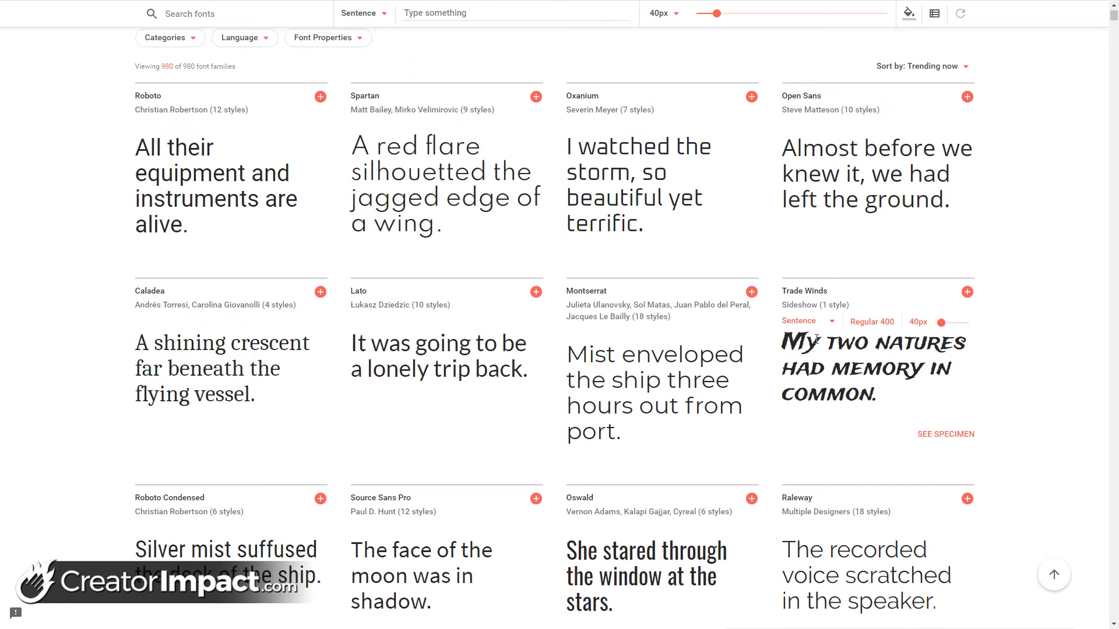
left_click(968, 292)
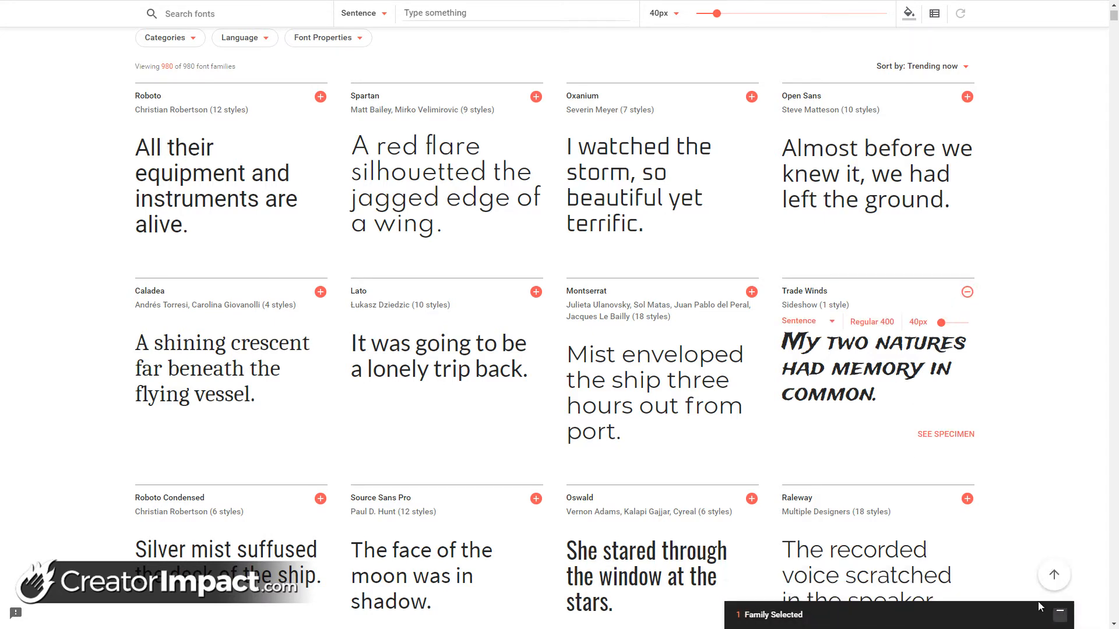
left_click(852, 617)
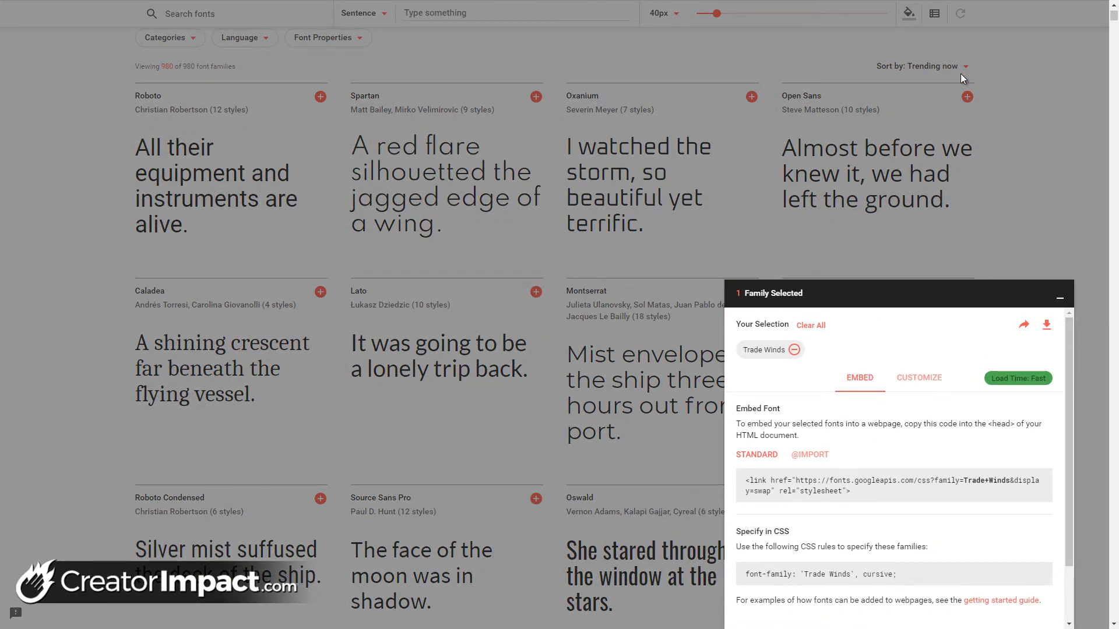
left_click(991, 128)
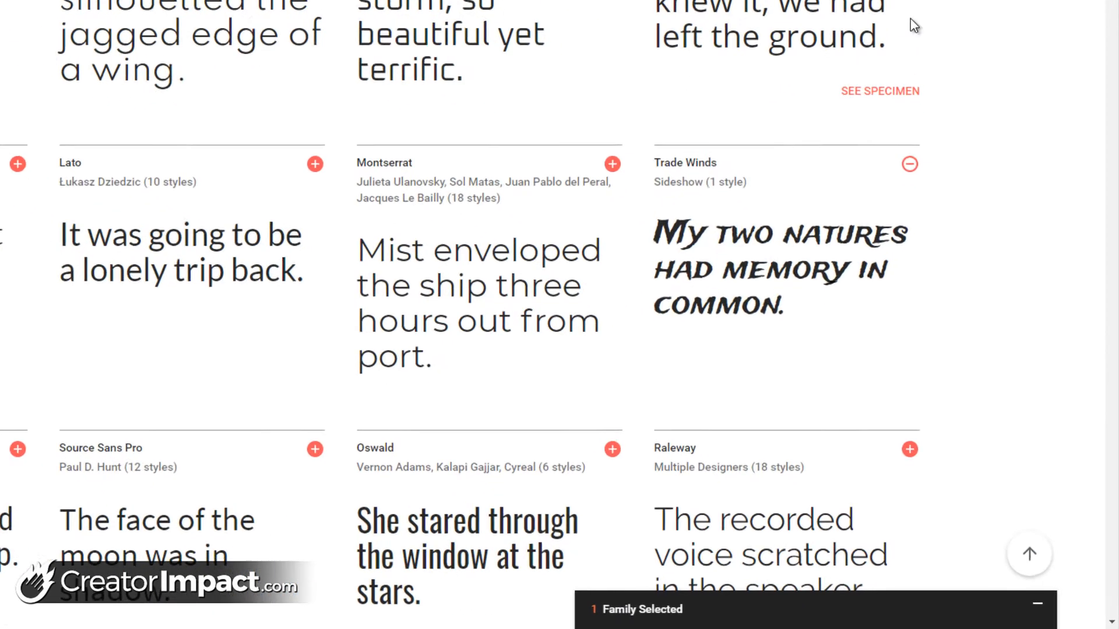
left_click(909, 163)
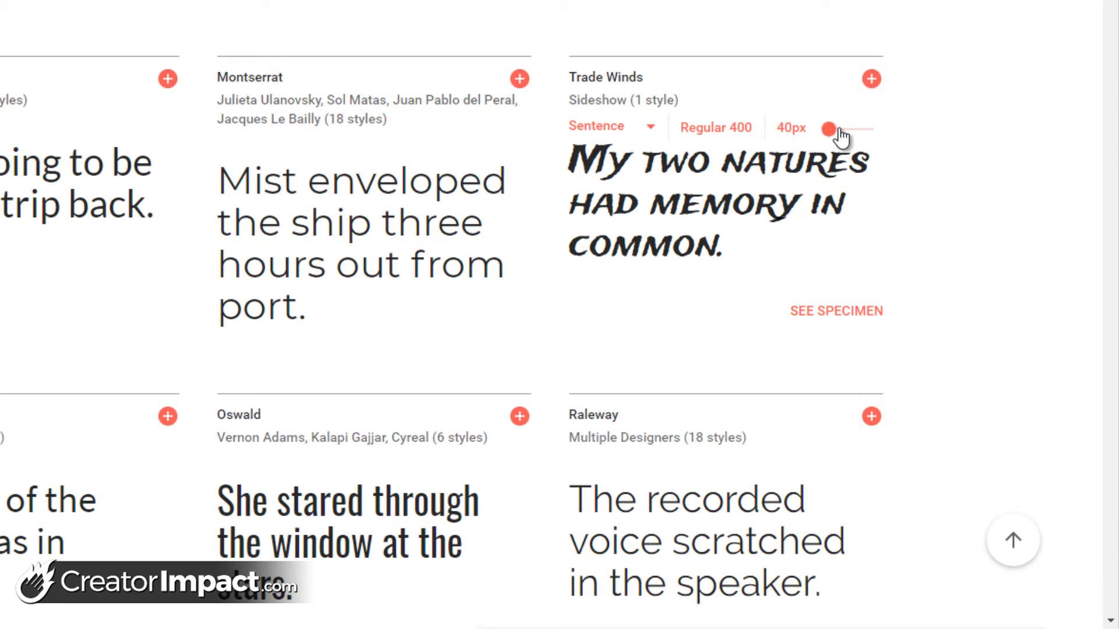
Step: Set the Trade Winds sample size to 62px and replace its preview text with "PRIMAL"
mouse_move(841, 137)
left_mouse_down()
mouse_move(862, 138)
mouse_move(827, 139)
mouse_move(832, 129)
left_mouse_up()
left_click(744, 330)
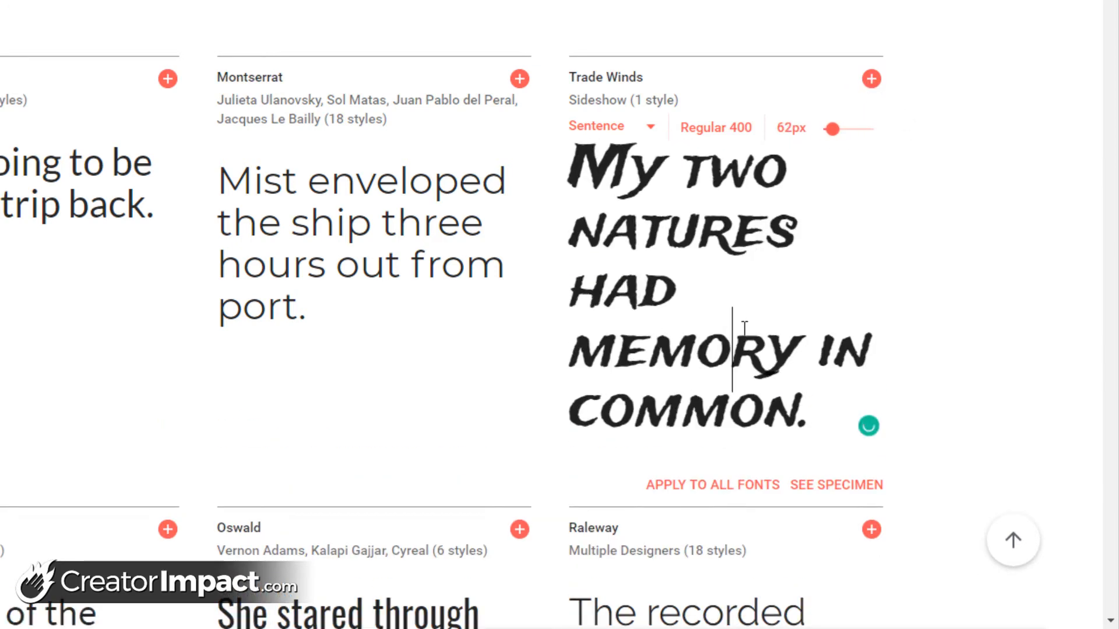
key("ctrl+a")
key("BackSpace")
type("From,")
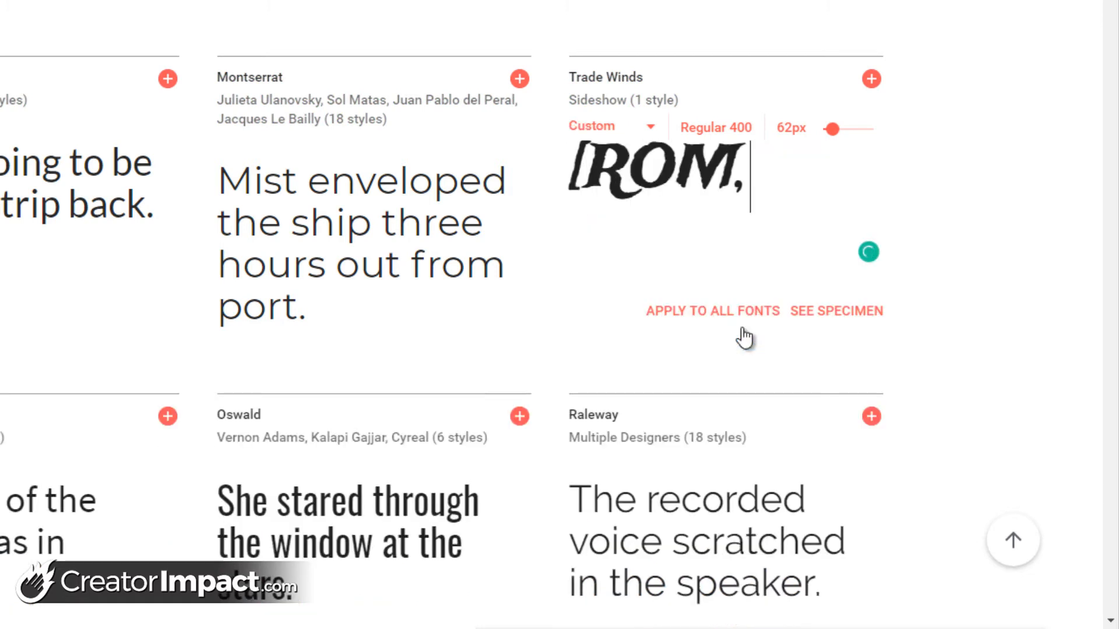
key("BackSpace")
key("BackSpace")
key("BackSpace")
key("BackSpace")
key("BackSpace")
type("PRIMAL")
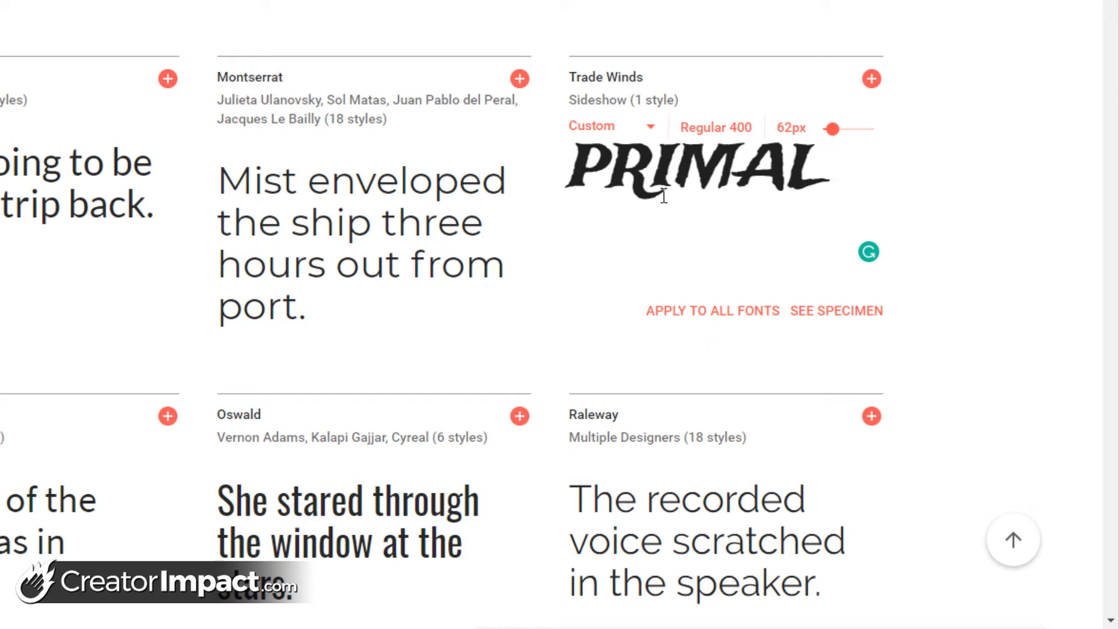
Step: Add the Trade Winds family to the selection and download it
left_click(878, 83)
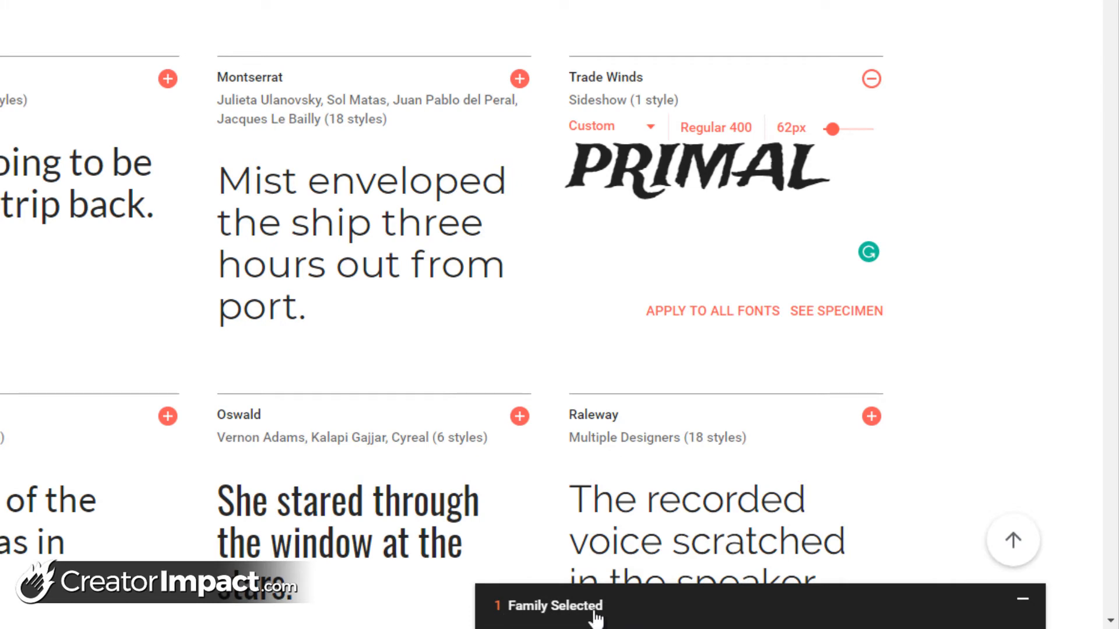
left_click(733, 621)
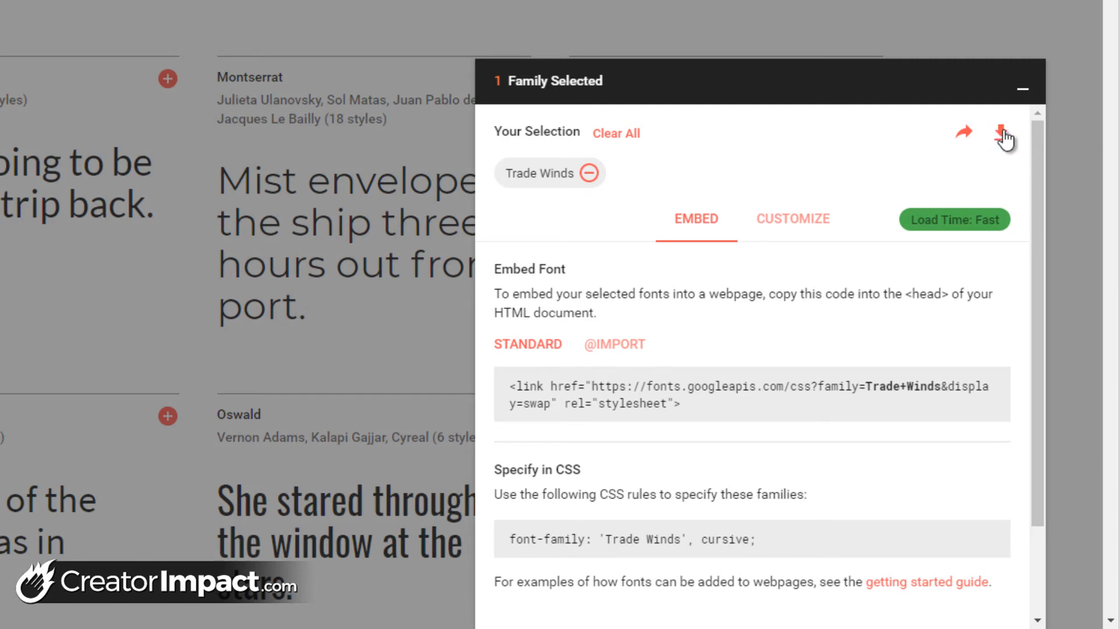
left_click(1002, 134)
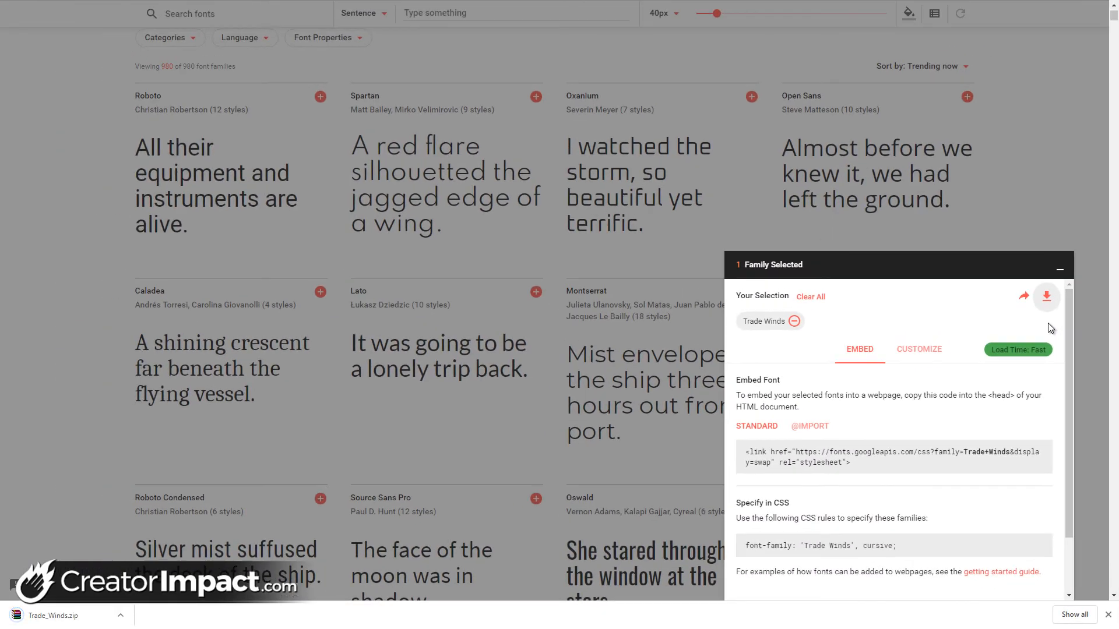
Step: Open the downloaded Trade_Winds.zip archive and move its window further over the browser page
left_click(121, 616)
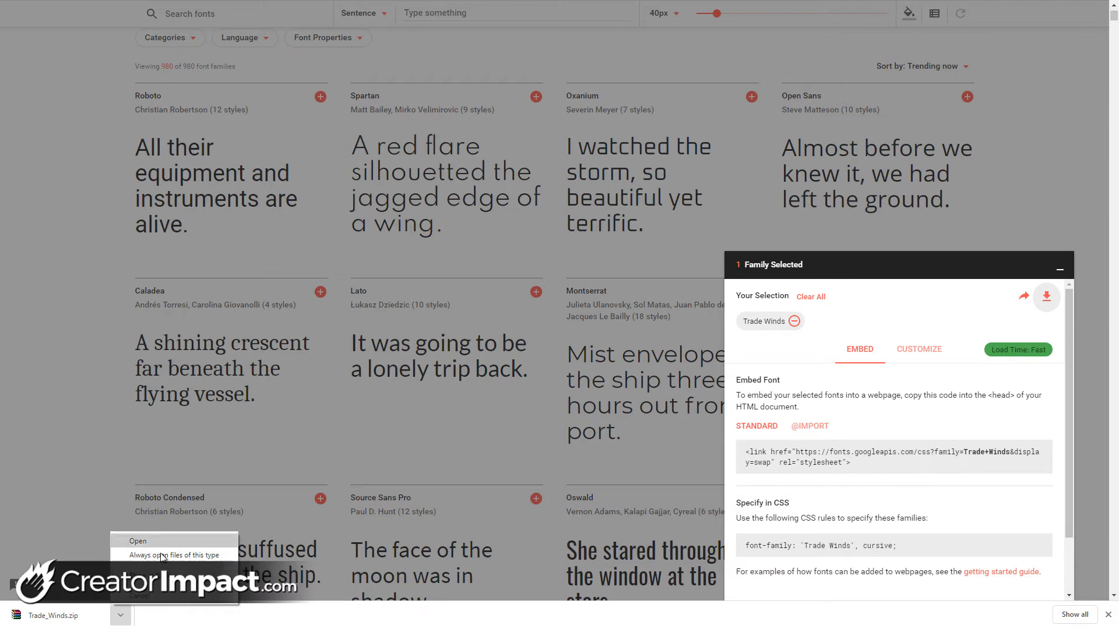
left_click(152, 543)
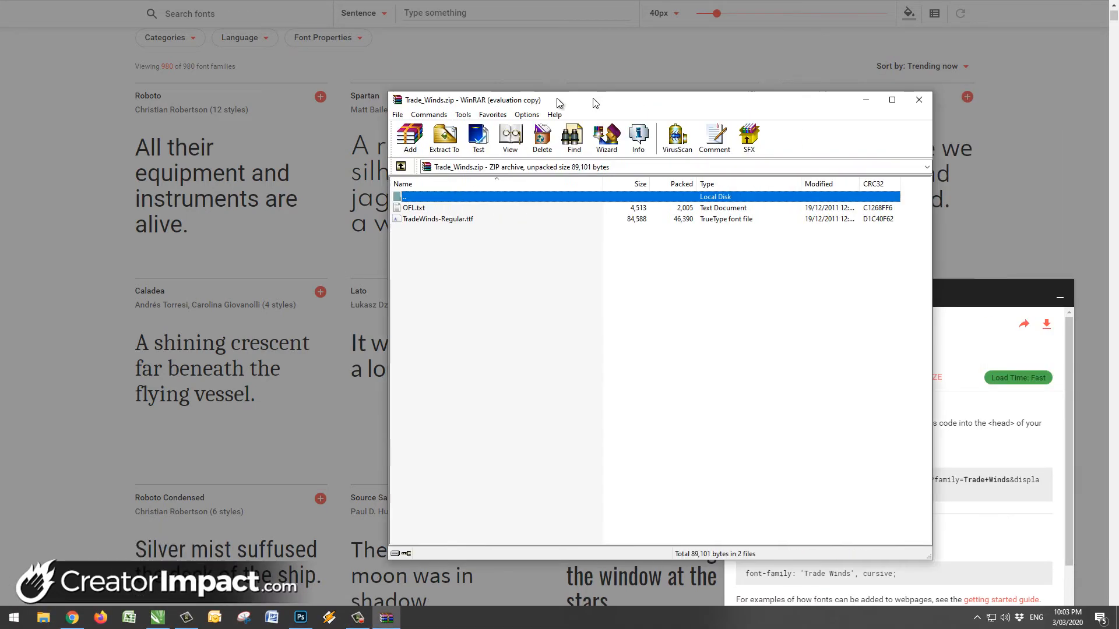
left_click_drag(557, 98, 452, 94)
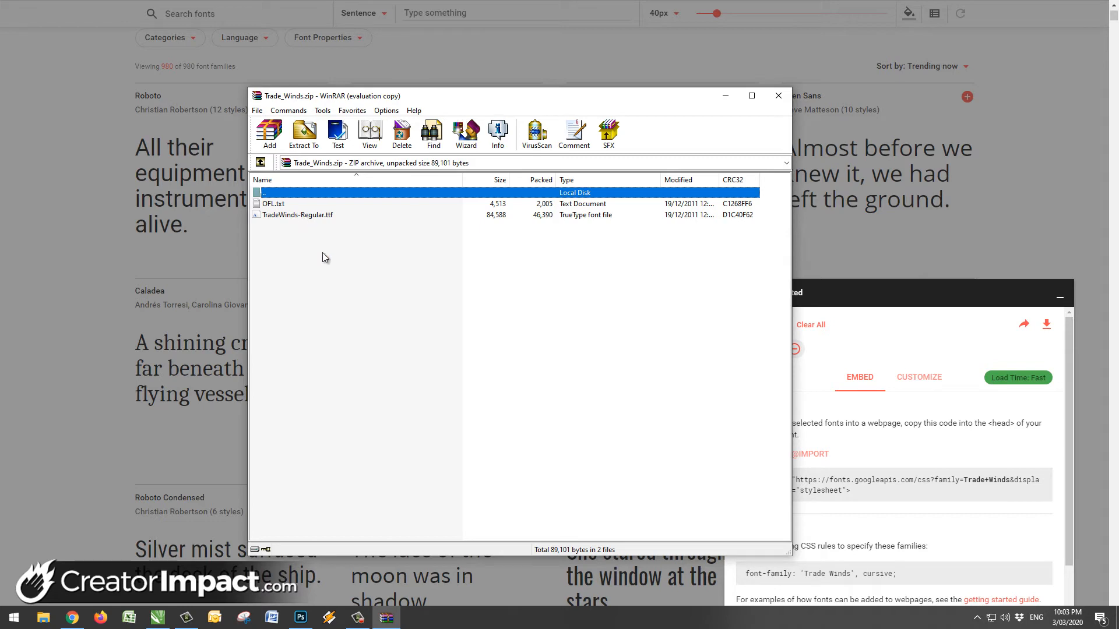
Step: Open TradeWinds-Regular.ttf from the archive, install the font on the system and close the font preview
left_click(315, 216)
right_click(317, 219)
left_click(287, 269)
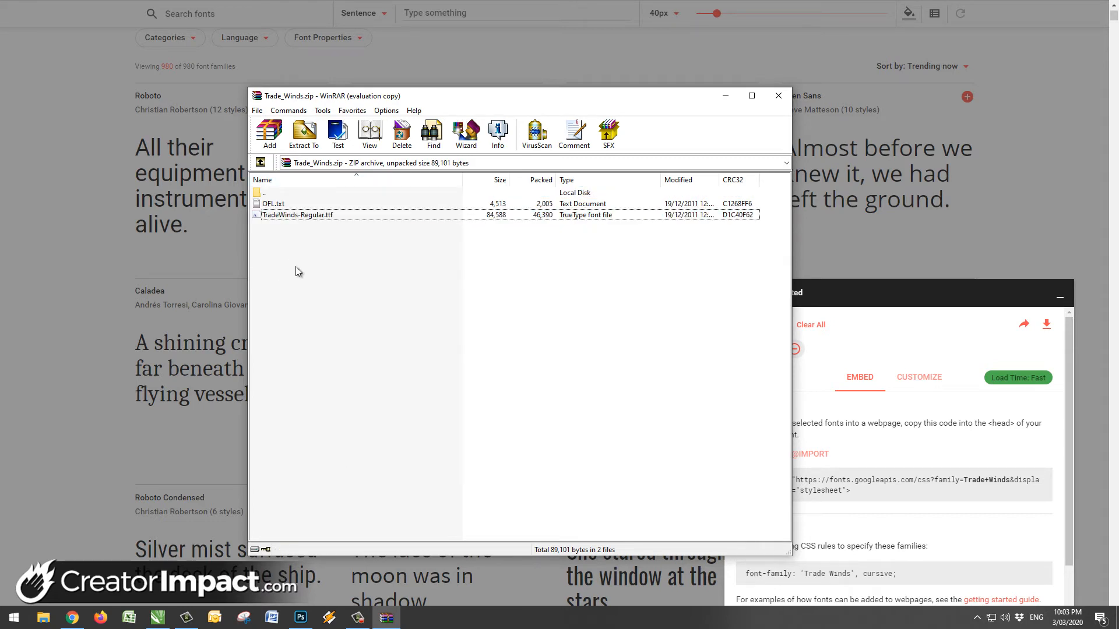
left_click(314, 216)
double_click(314, 215)
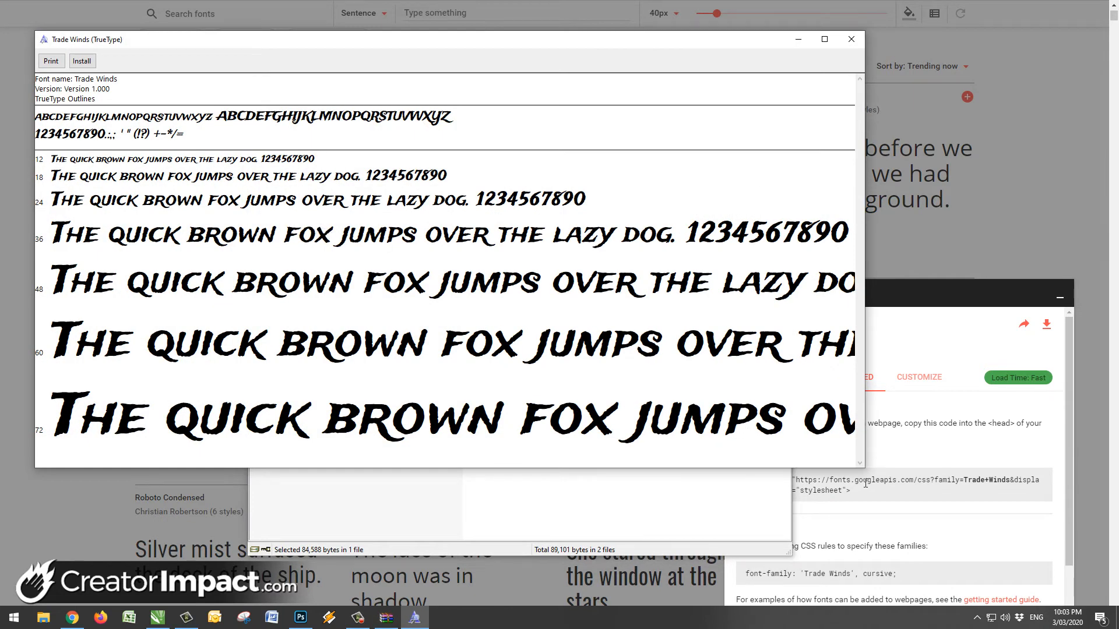
left_click(85, 66)
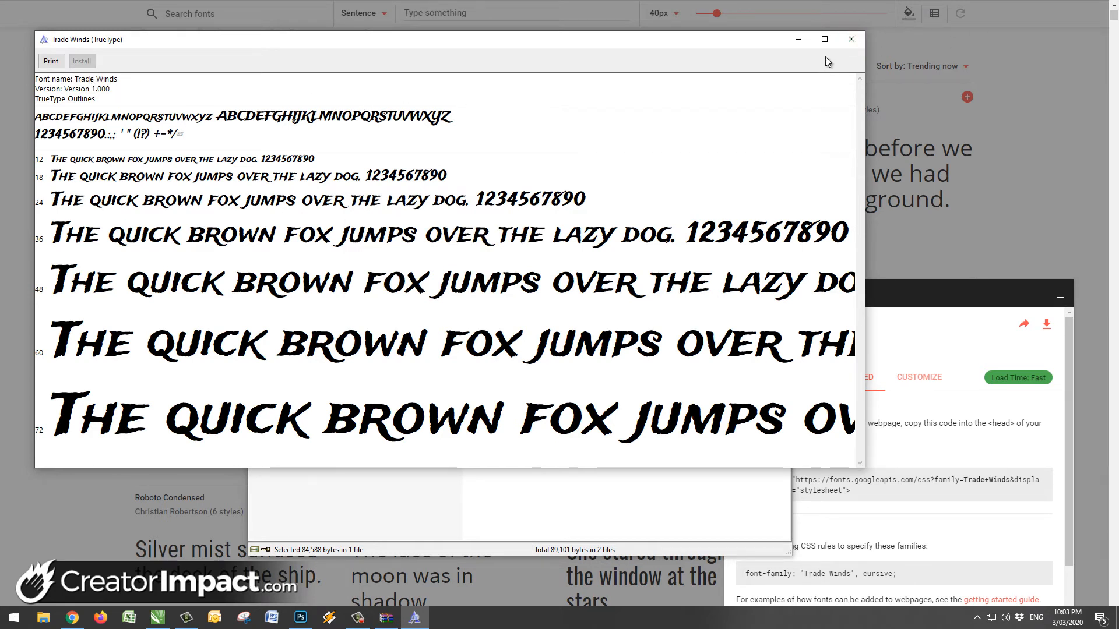
left_click(851, 39)
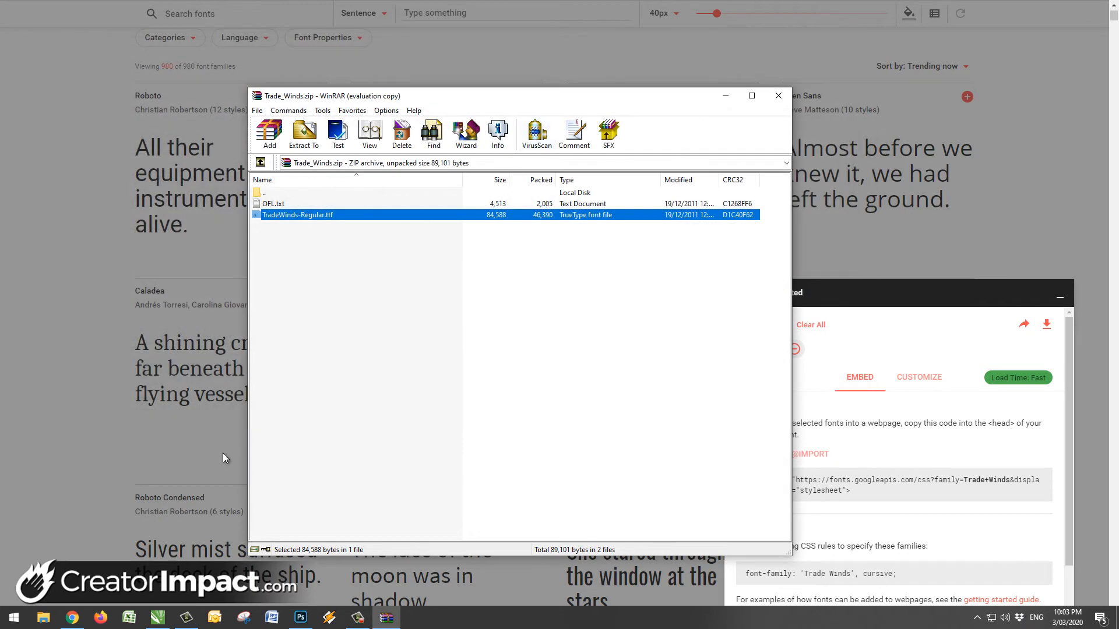
Step: Return to Photoshop and change the font of the word "PRIMAL" to Trade Winds Regular
left_click(300, 618)
left_click_drag(320, 236, 617, 250)
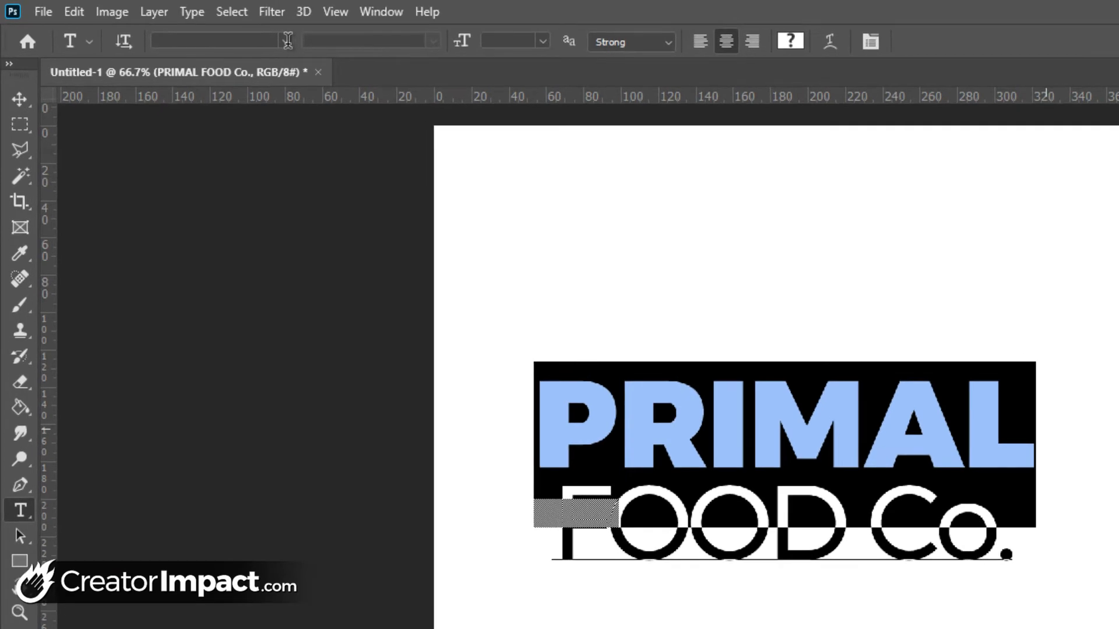
left_click(283, 39)
left_click(283, 40)
left_click(262, 40)
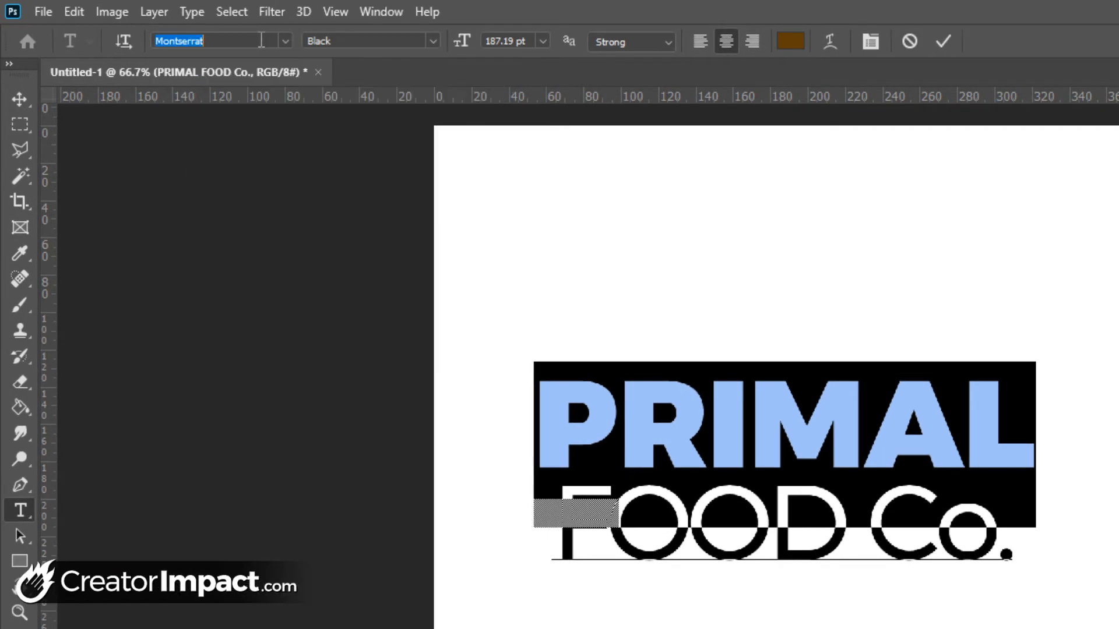
type("tRADE")
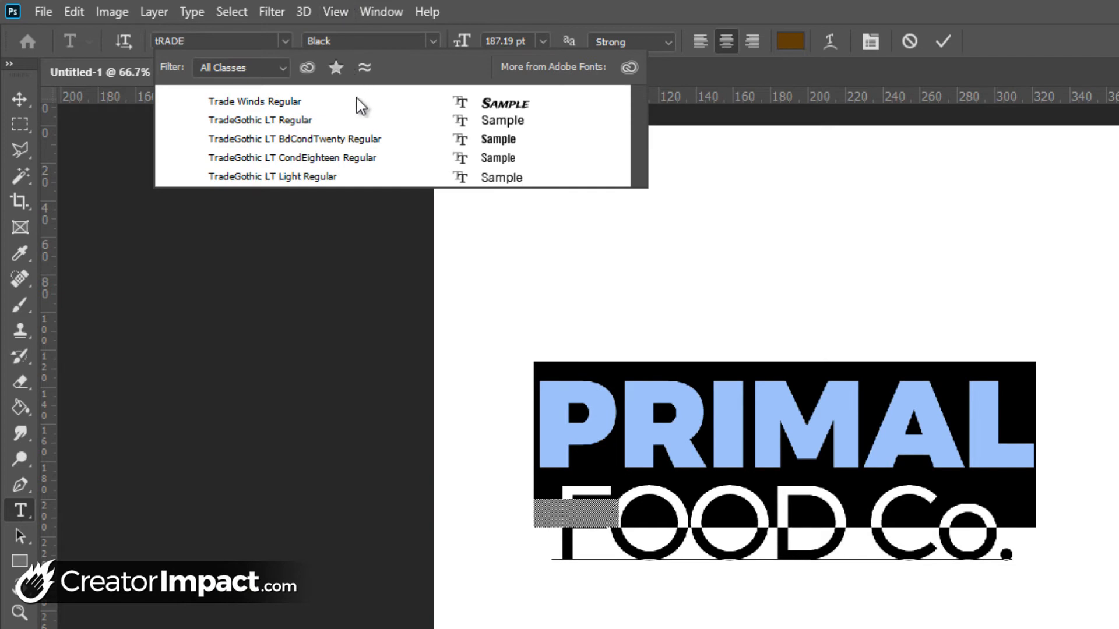
left_click(305, 103)
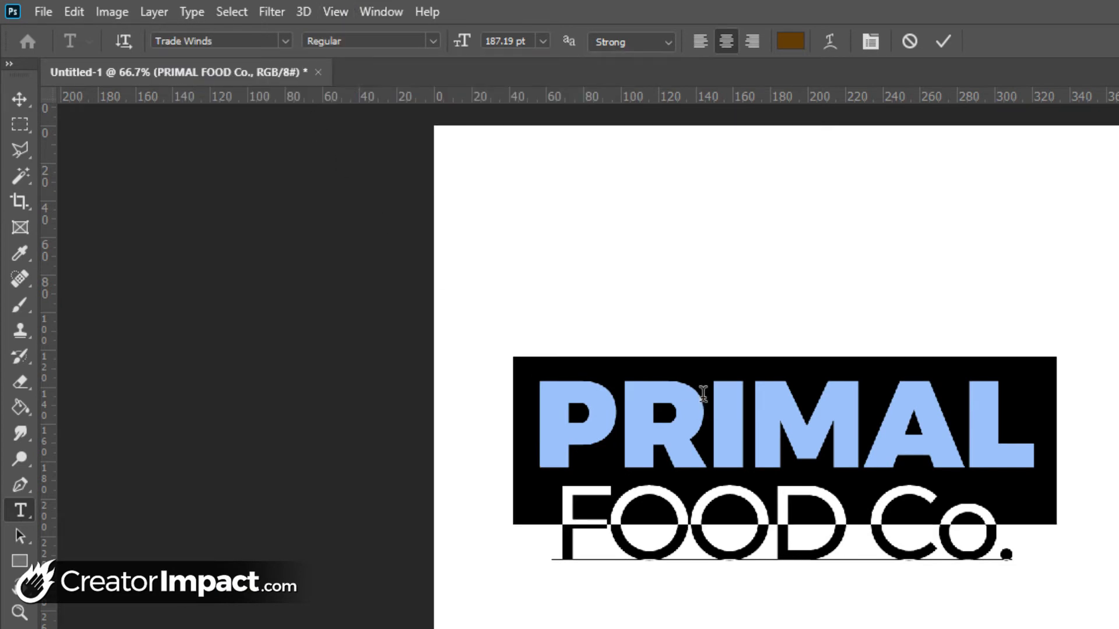
Step: Replace the letters after the initial "P" in the first line with lowercase "rimal"
left_click(689, 431)
left_click_drag(626, 446, 1053, 439)
type("rimal")
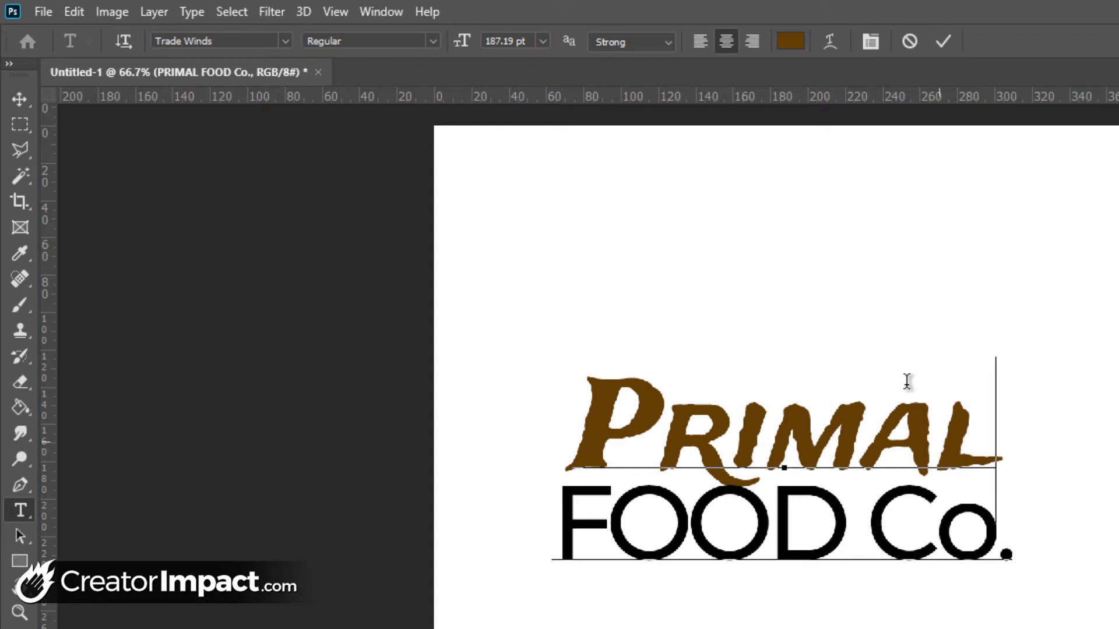
Step: Set the font size of the word "Primal" in the first line to 220 pt and commit the text
left_click_drag(997, 430, 488, 425)
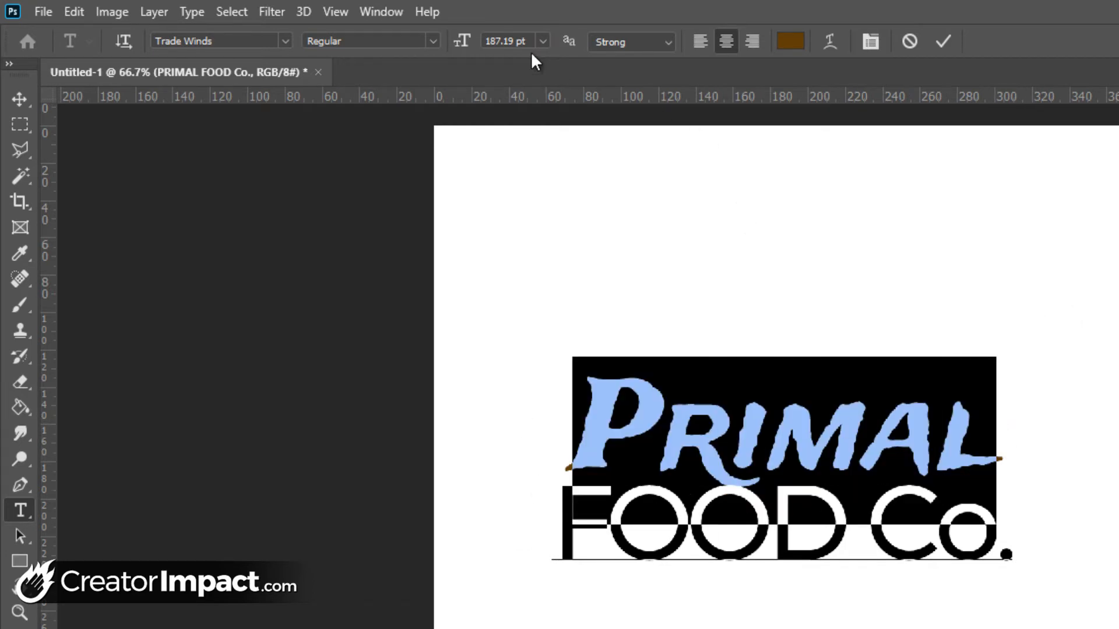
left_click(514, 40)
left_click_drag(390, 42, 366, 41)
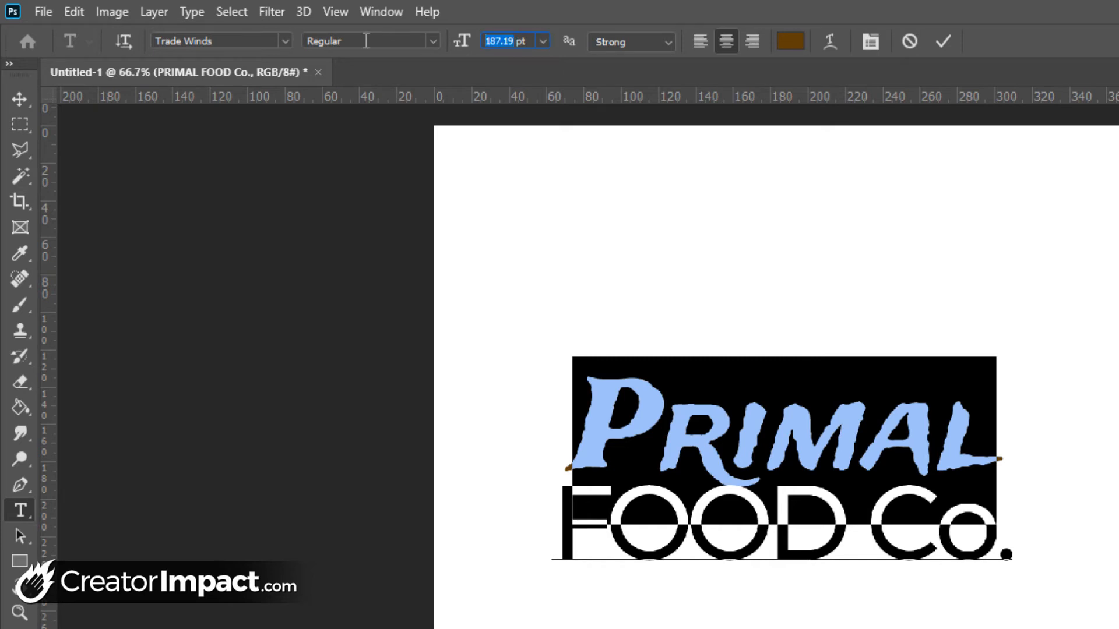
type("220")
key("Return")
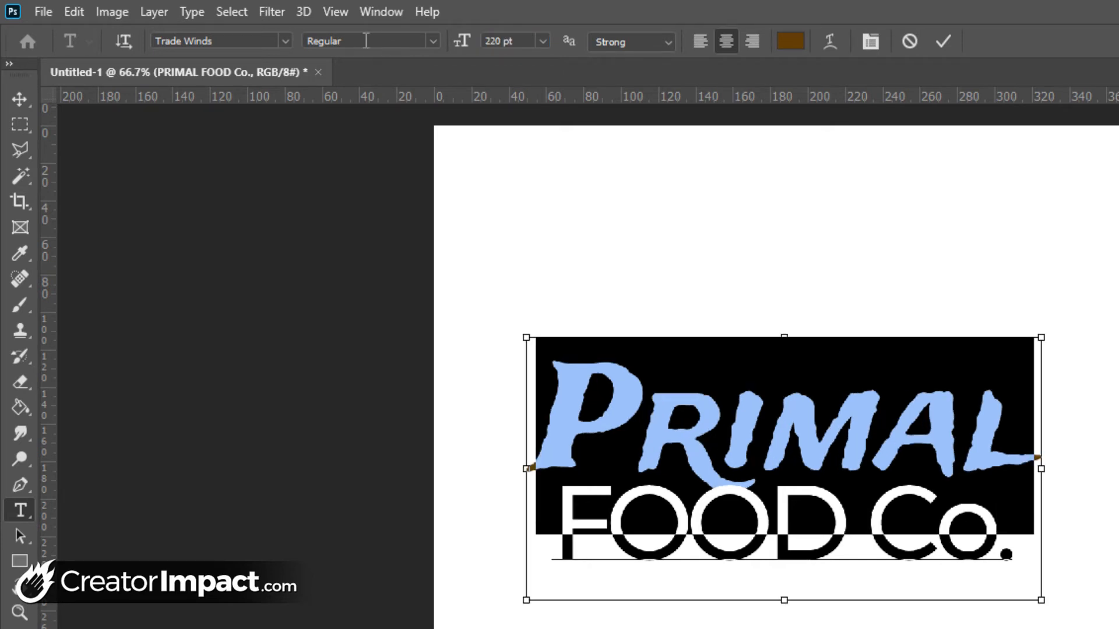
key("ctrl+Return")
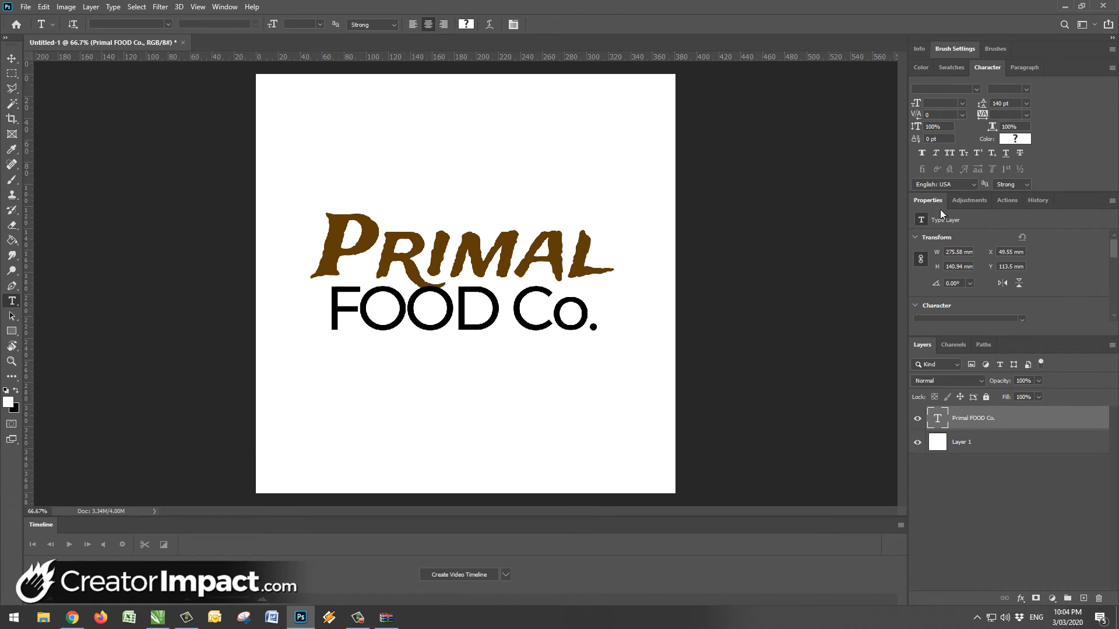
Step: Set the leading of the two-line text layer to 155 pt
left_click(986, 106)
type("155")
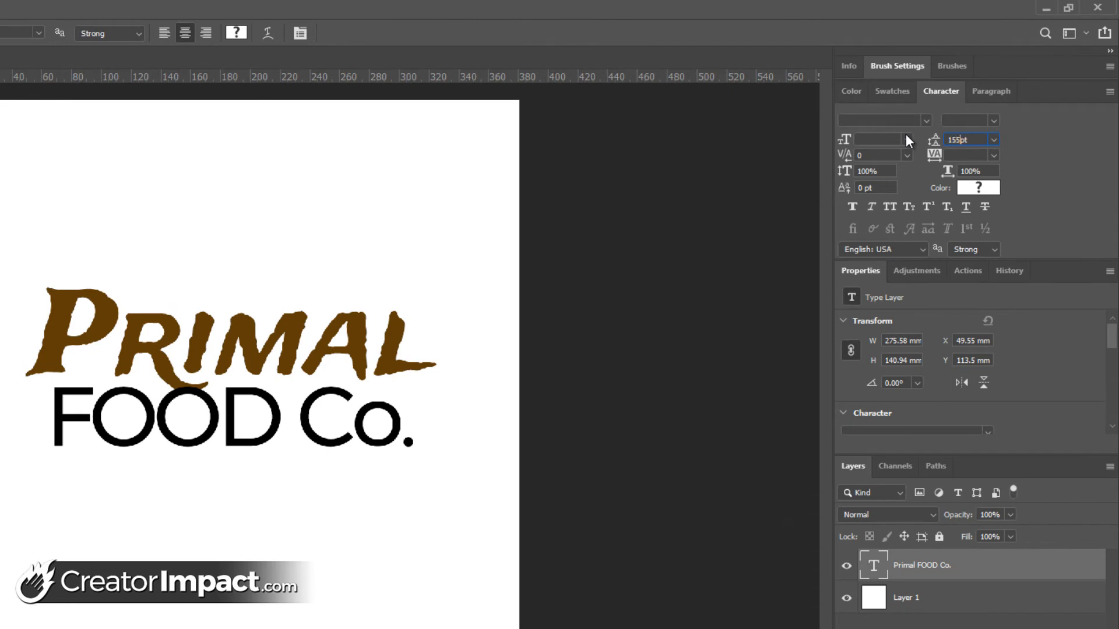
key("Return")
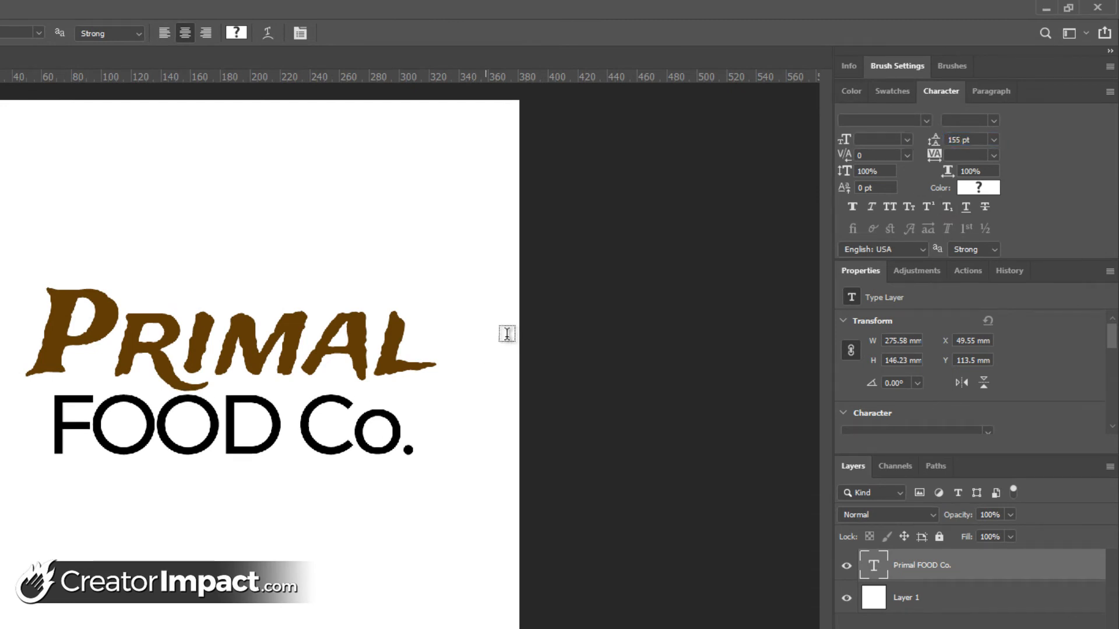
Step: Scale the whole text layer up to about 112% and position it around the middle of the canvas
key("ctrl+t")
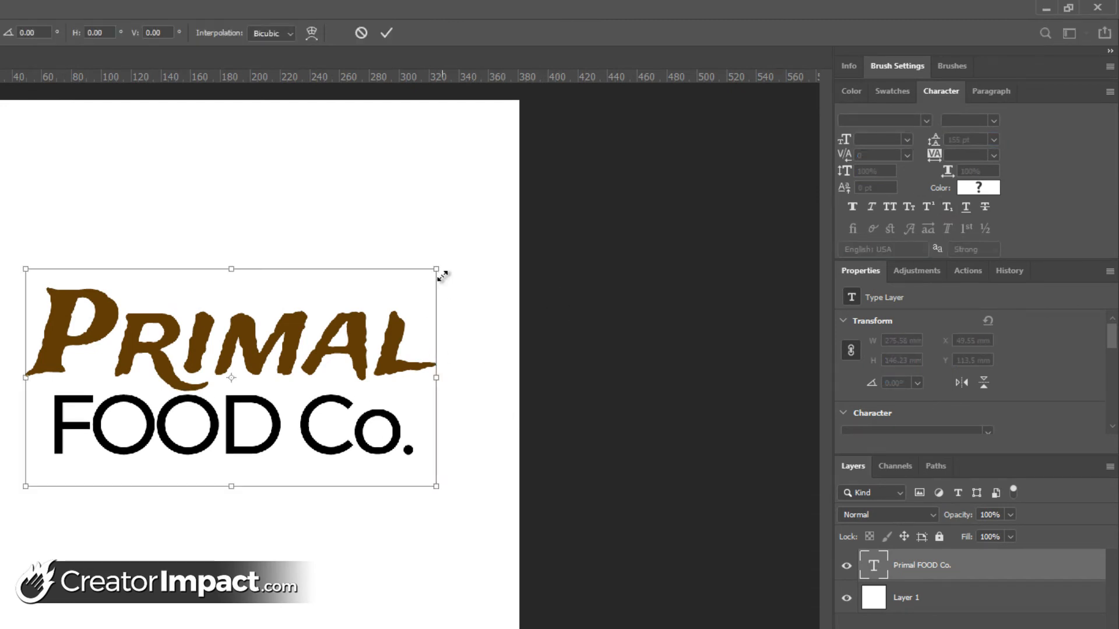
left_click_drag(442, 275, 462, 250)
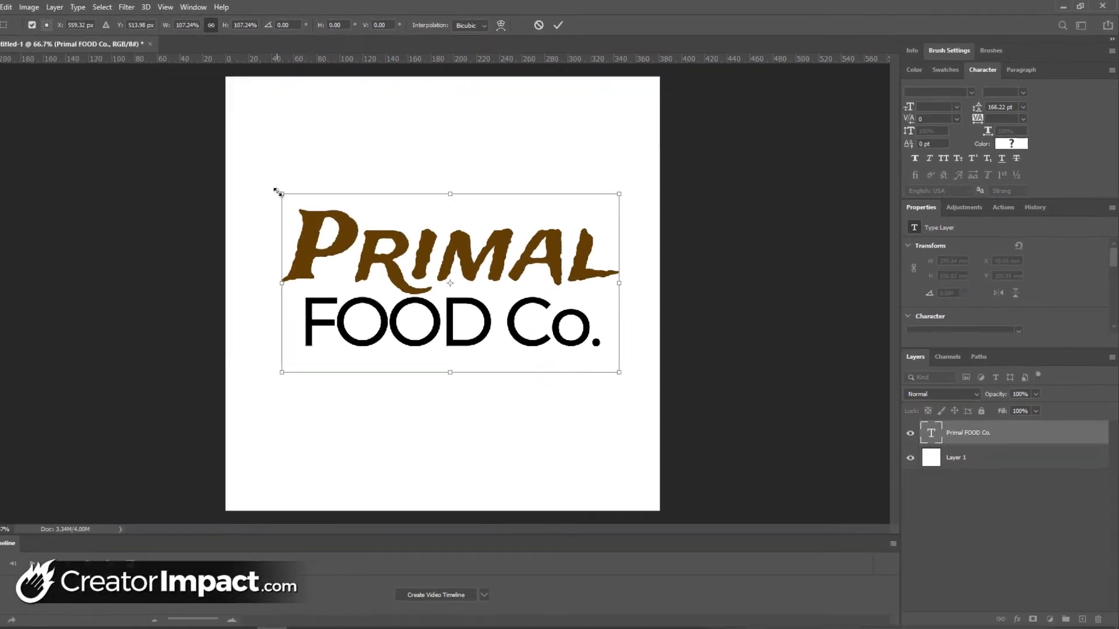
left_click_drag(277, 193, 263, 181)
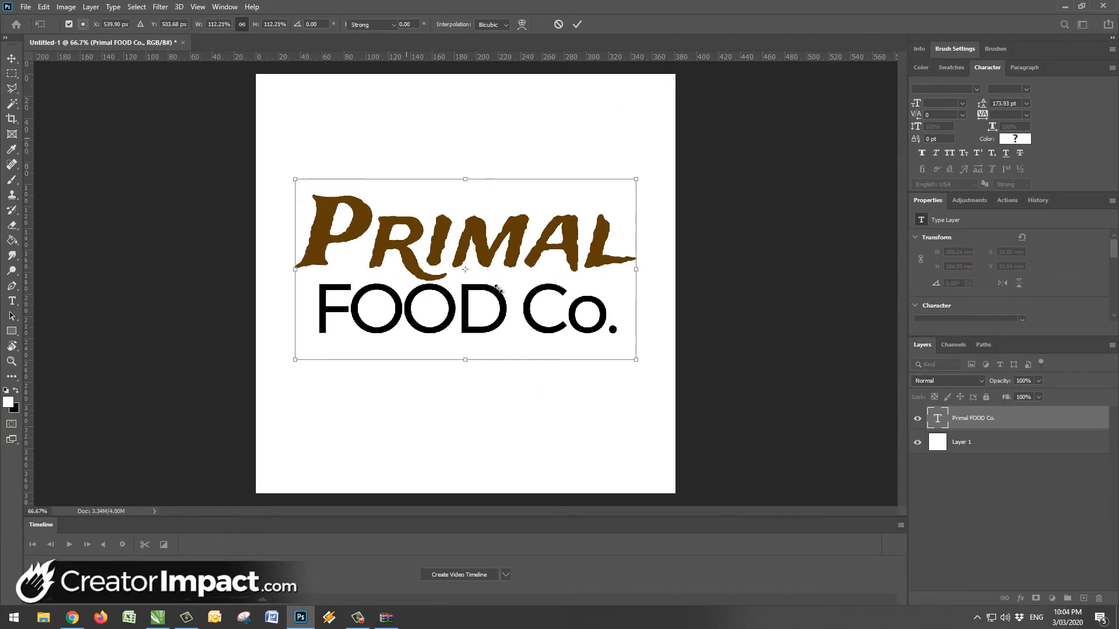
key("Return")
left_click_drag(497, 262, 498, 270)
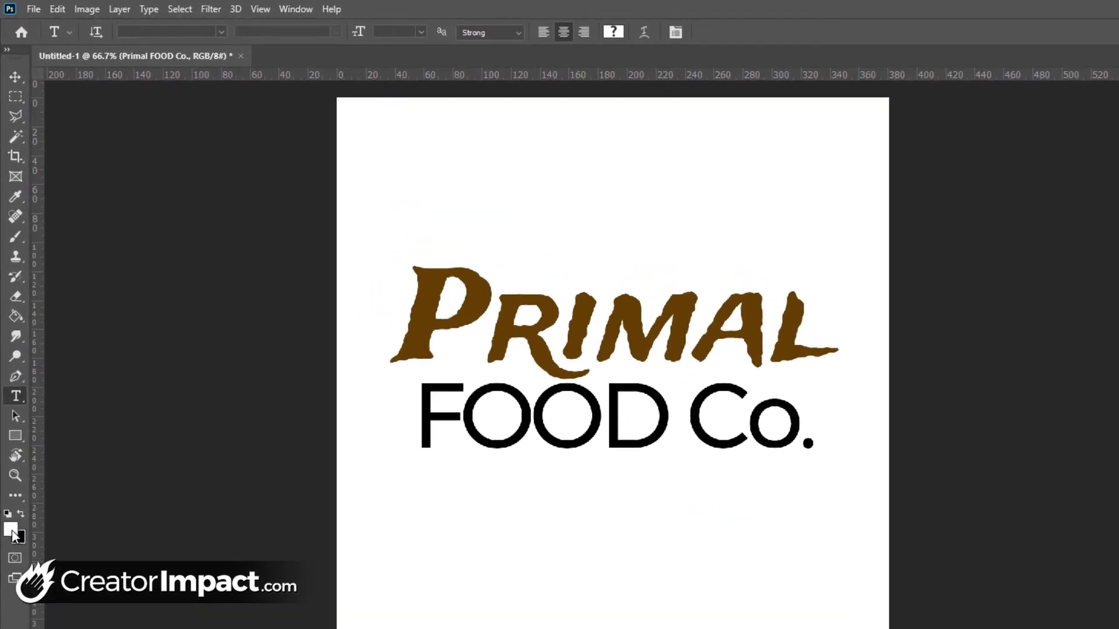
Step: Sample the brown of "Primal" (603d06) as the foreground color and fill Layer 1 with it using the Paint Bucket
left_click(11, 530)
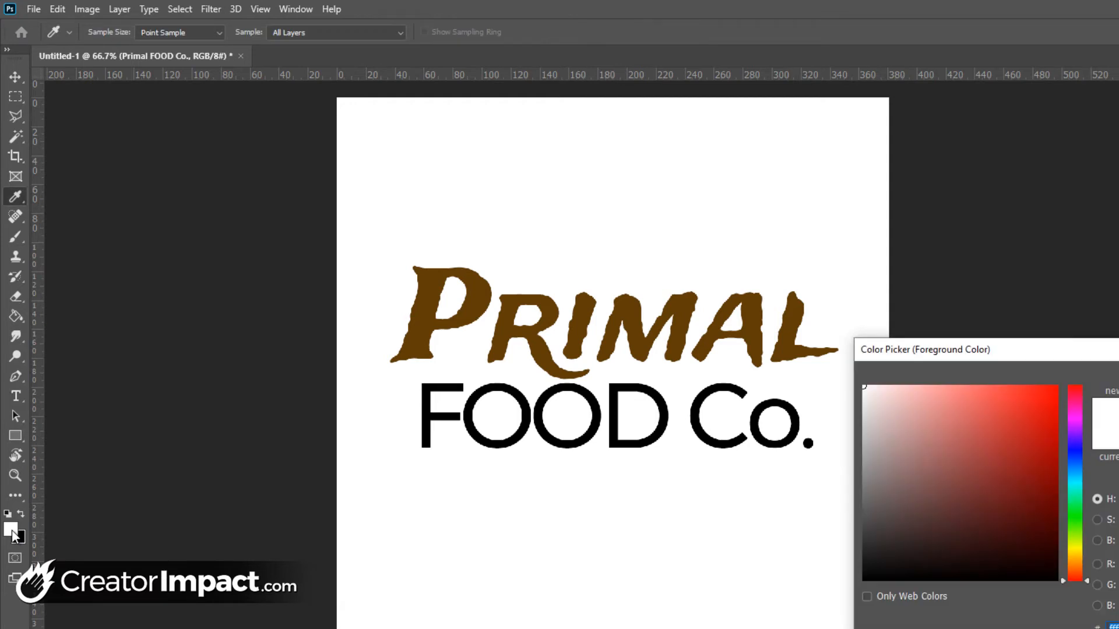
left_click(707, 341)
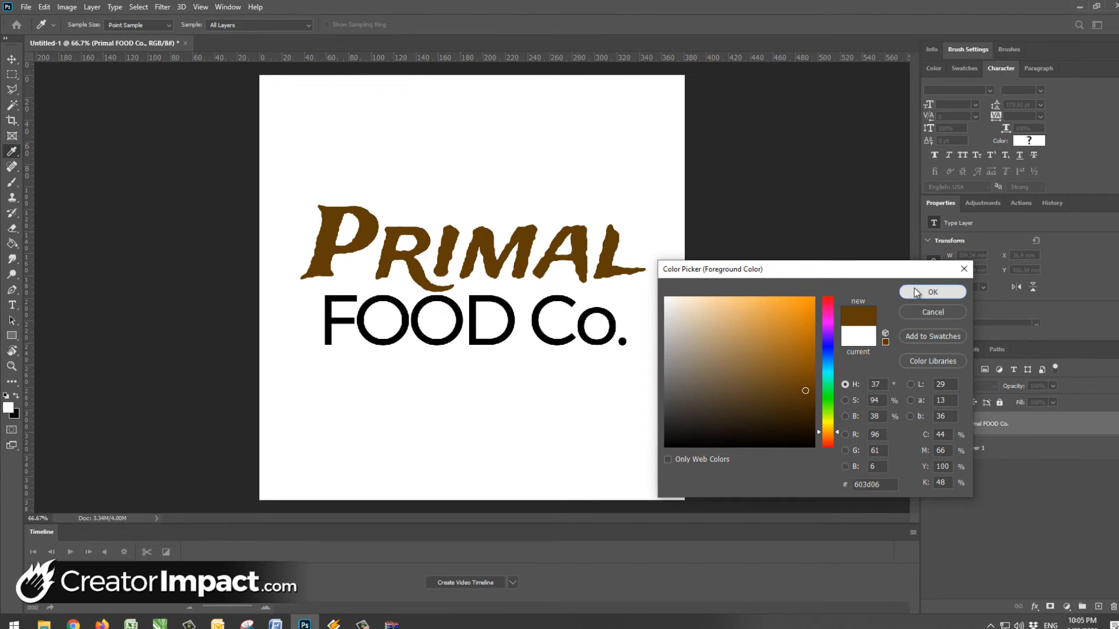
left_click(1118, 381)
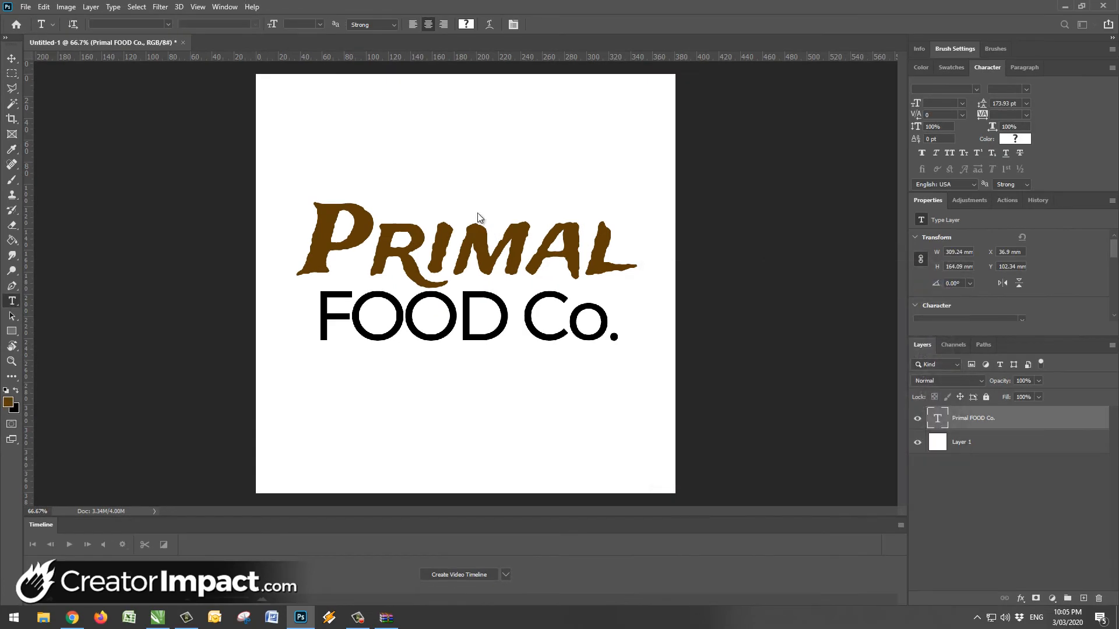
left_click(11, 242)
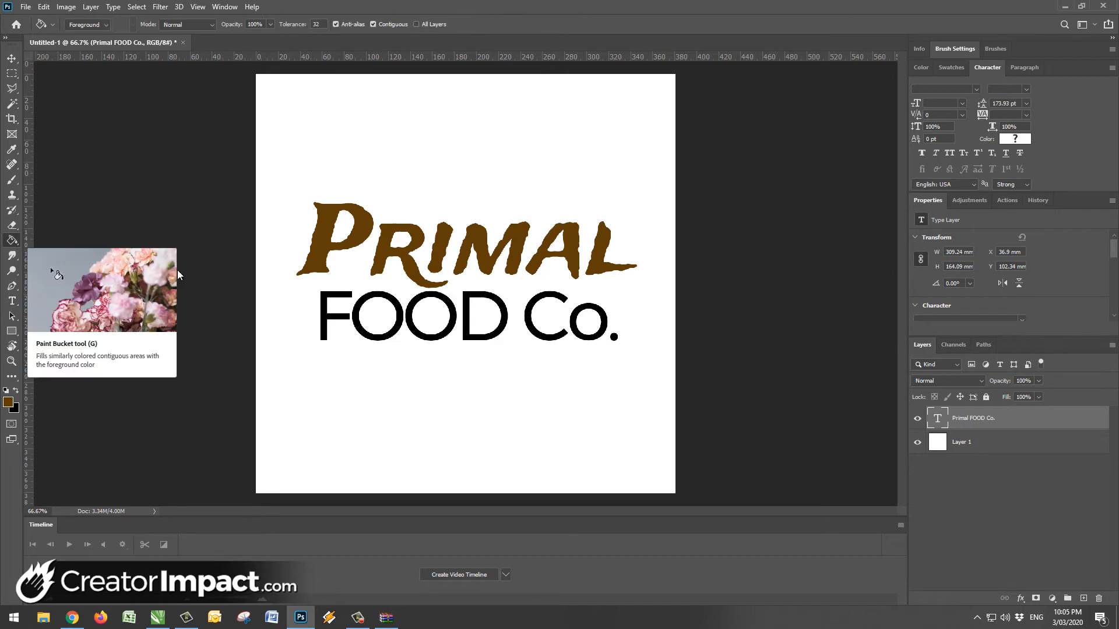
left_click(972, 444)
left_click(547, 146)
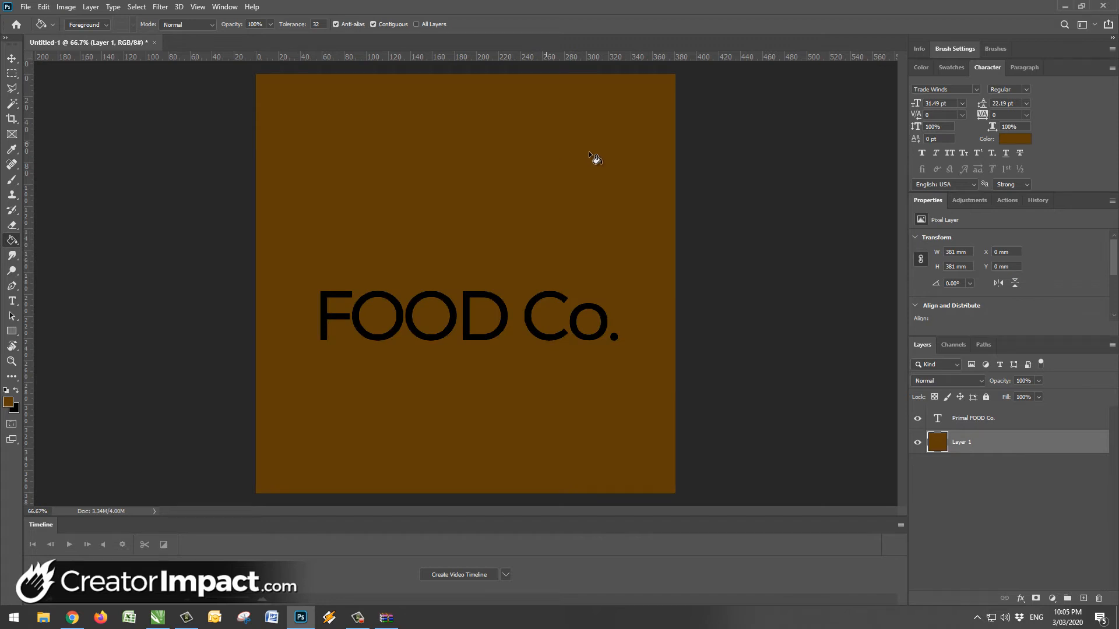
Step: Change the color of the entire "Primal FOOD Co." text layer to white (ffffff)
left_click(983, 426)
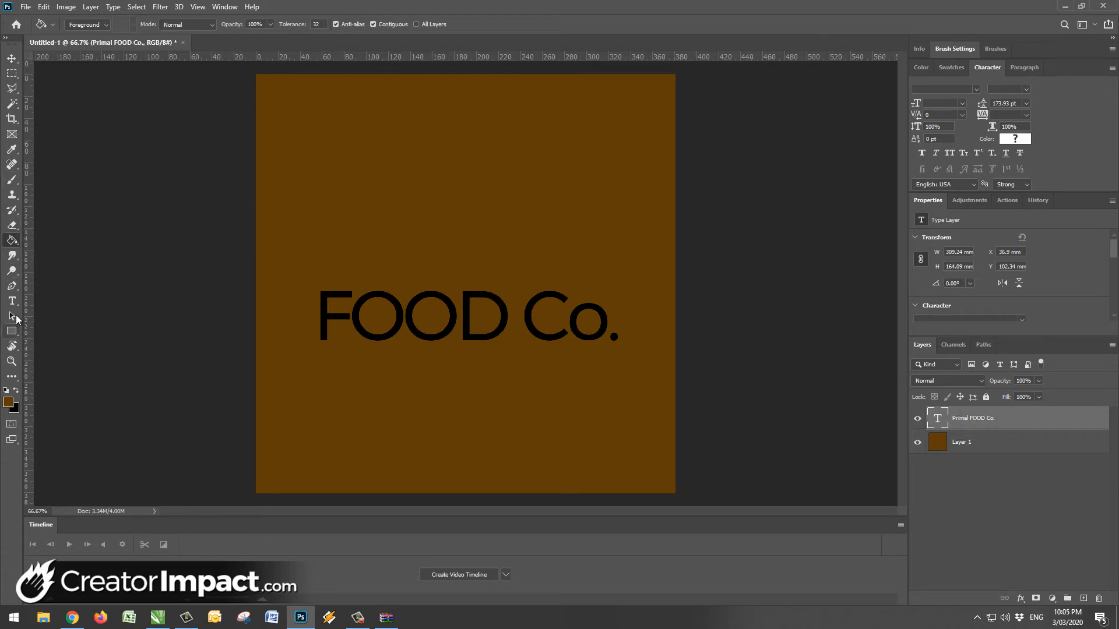
key("t")
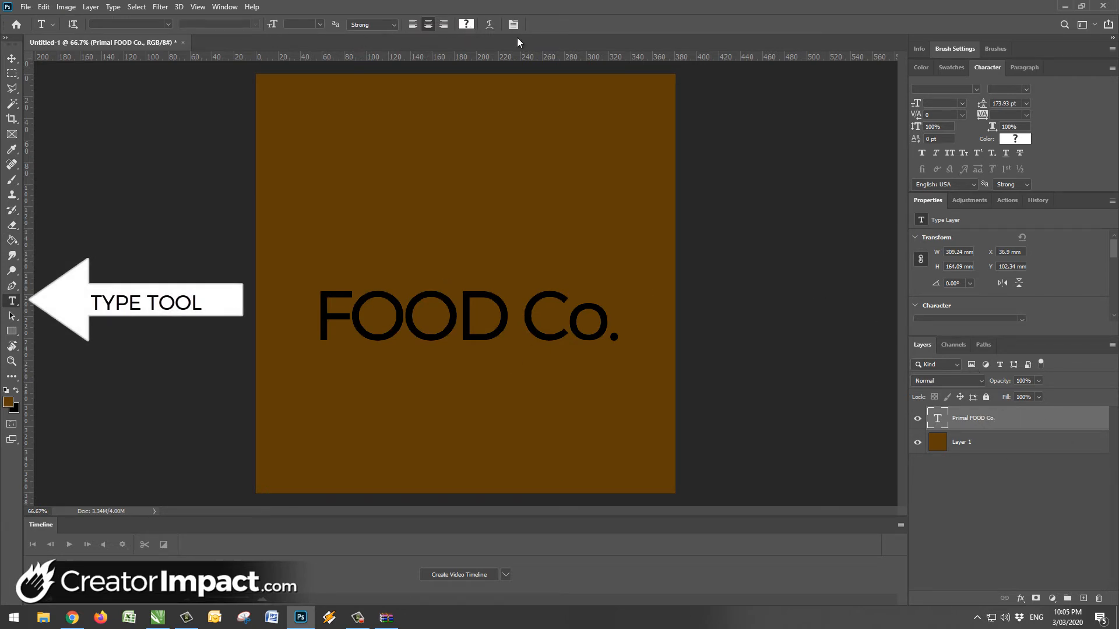
left_click(464, 25)
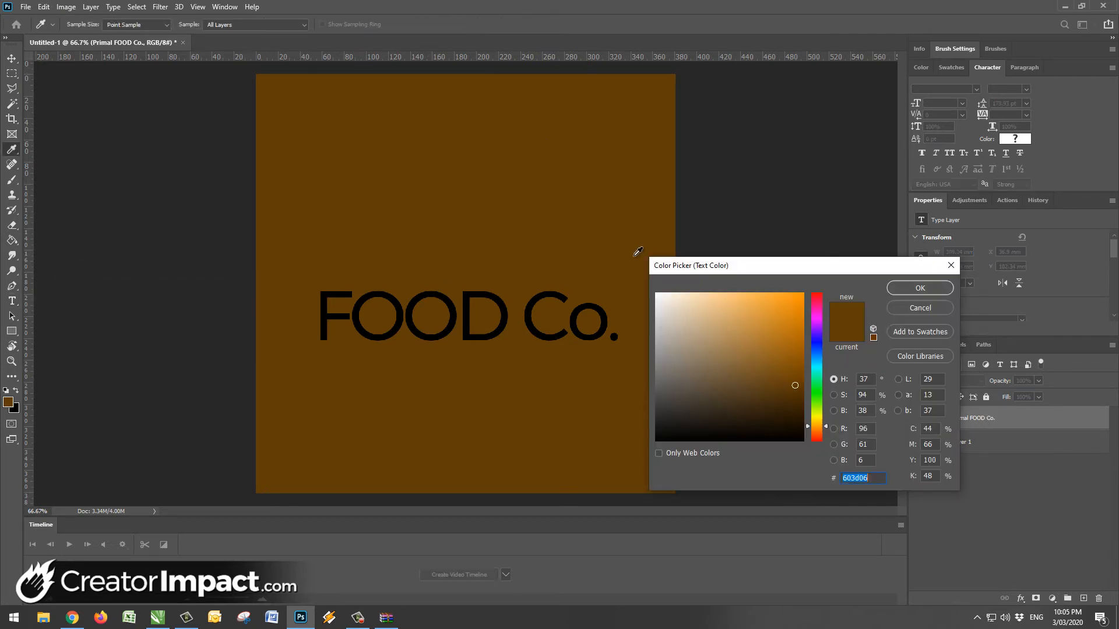
left_click_drag(673, 307, 650, 291)
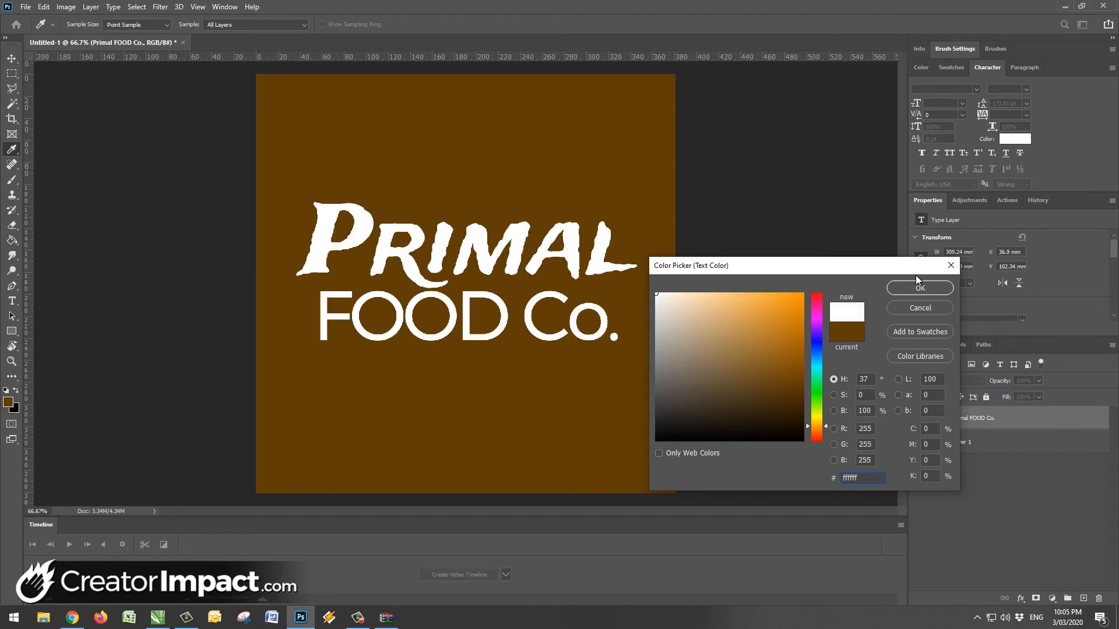
left_click(902, 287)
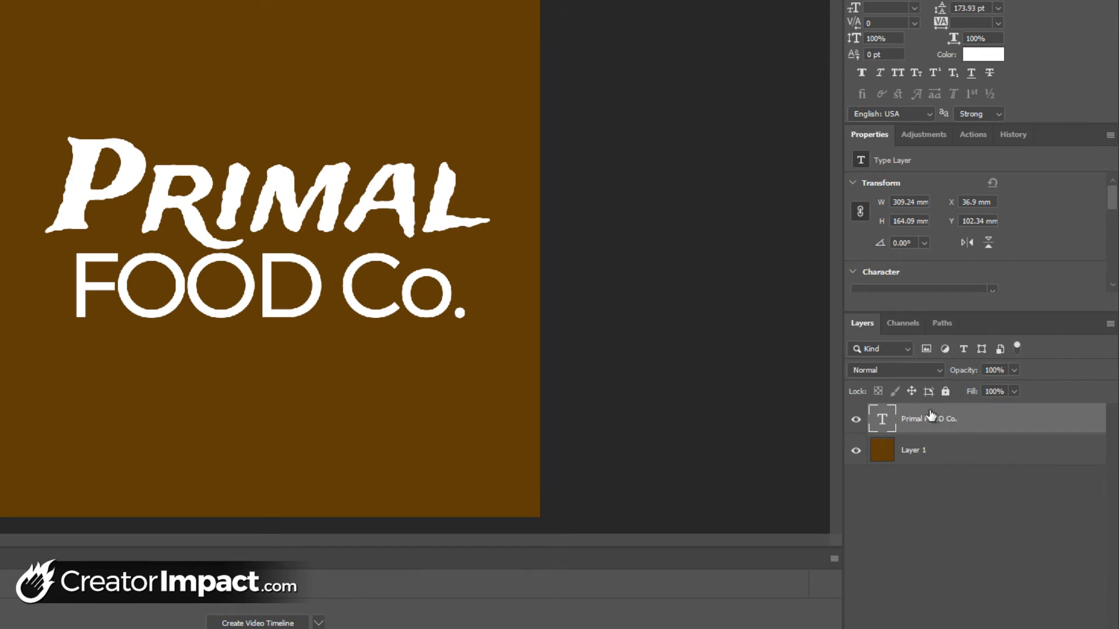
Step: Duplicate the "Primal FOOD Co." text layer under the name "Primal FOOD Co. copy"
left_click(931, 461)
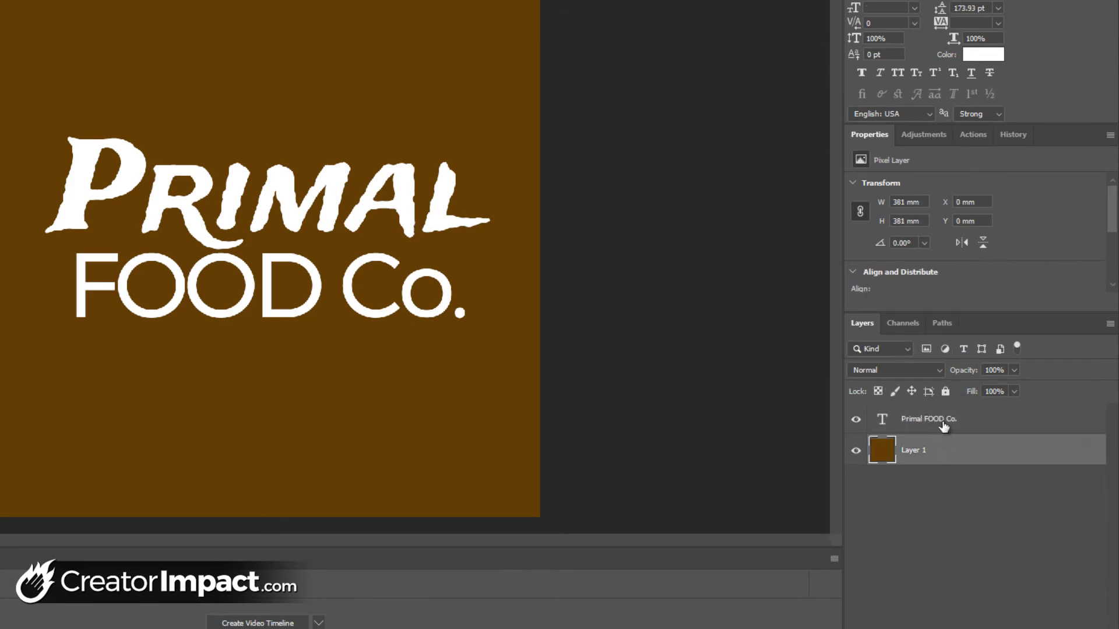
left_click(1026, 420)
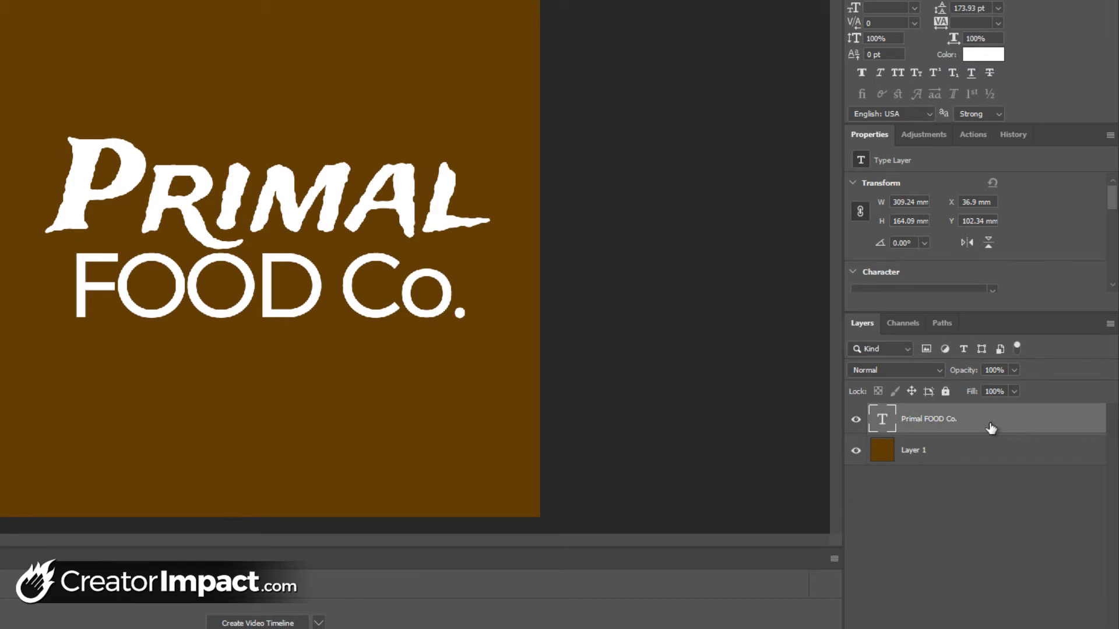
right_click(956, 420)
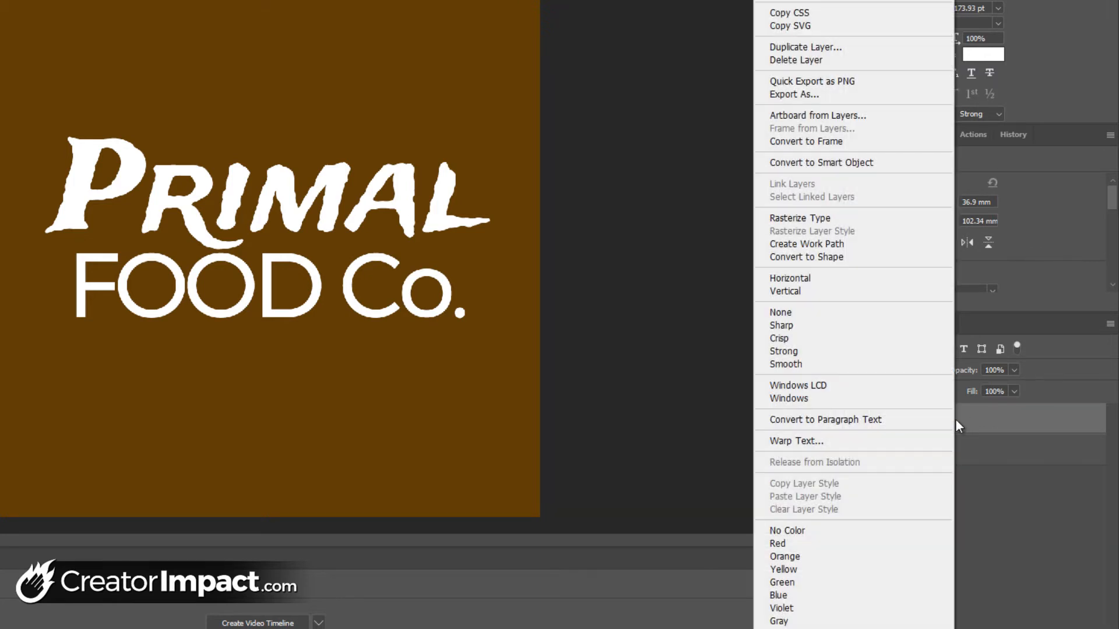
left_click(810, 49)
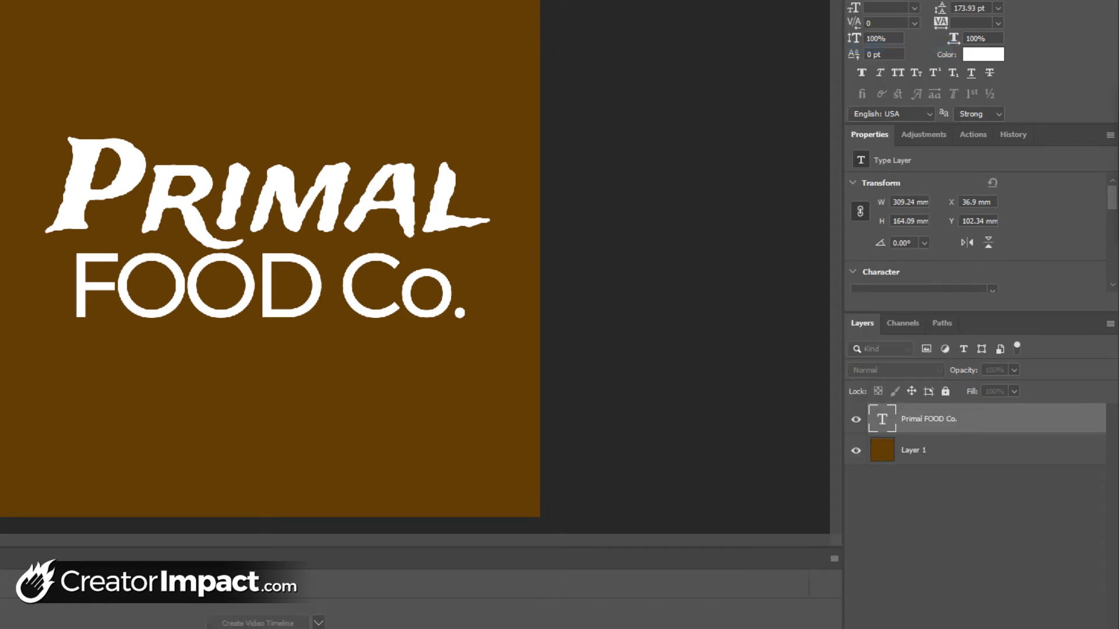
left_click_drag(760, 132, 530, 215)
left_click(597, 239)
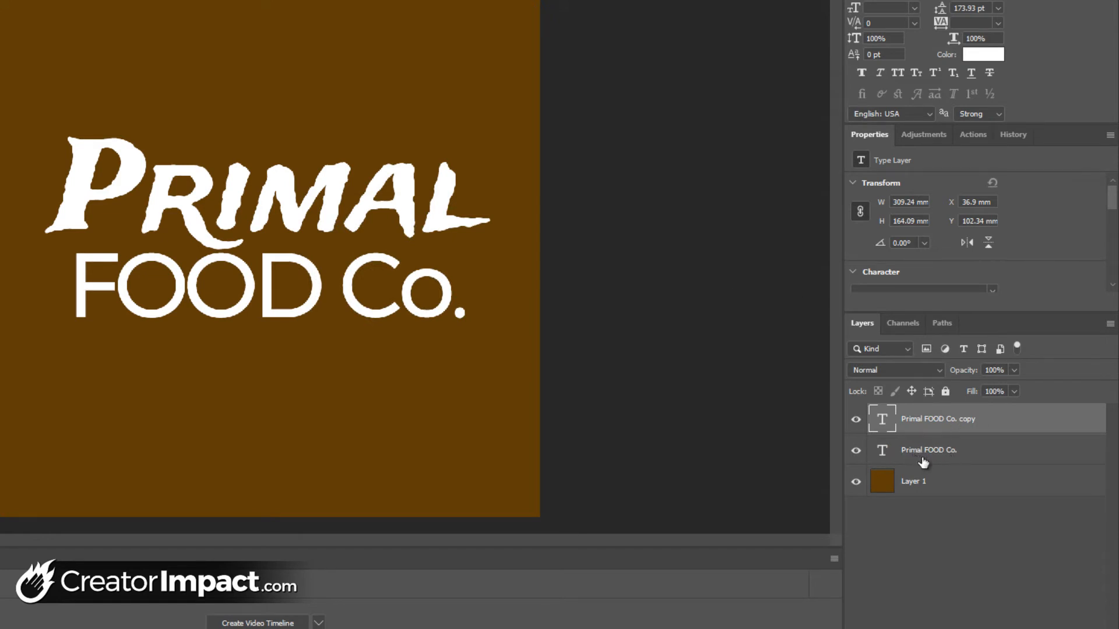
Step: Delete the word "Primal" and its line break from the copied text layer, leaving only "FOOD Co.", and commit the text
left_click(923, 462)
left_click(956, 426)
double_click(880, 422)
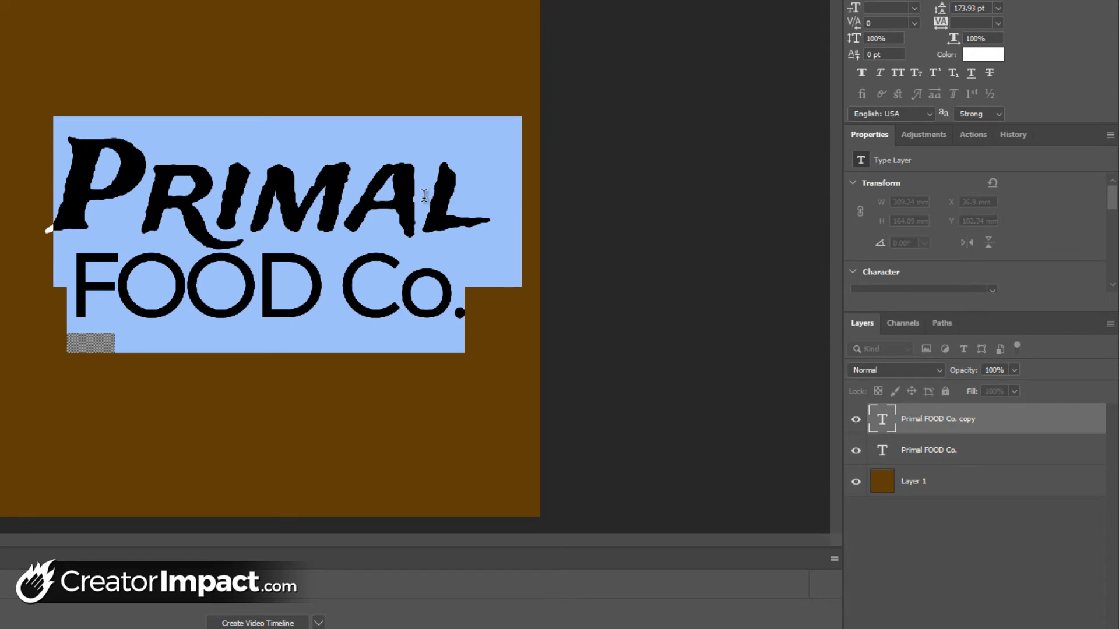
key("Left")
key("Delete")
key("Delete")
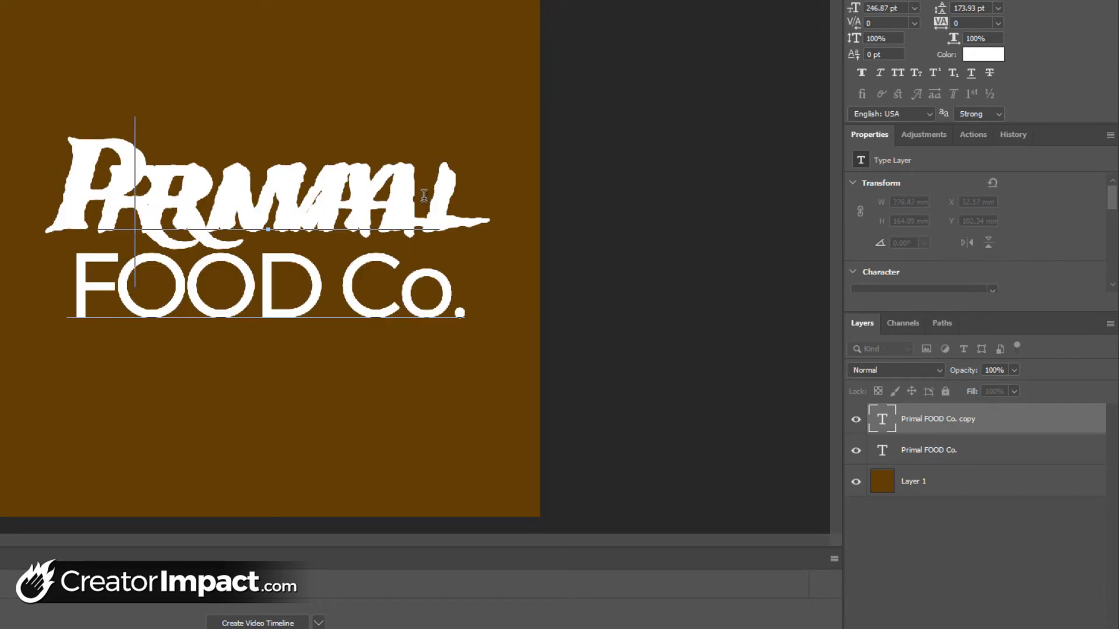
key("Delete")
key("Delete")
key("Delete")
key("Delete")
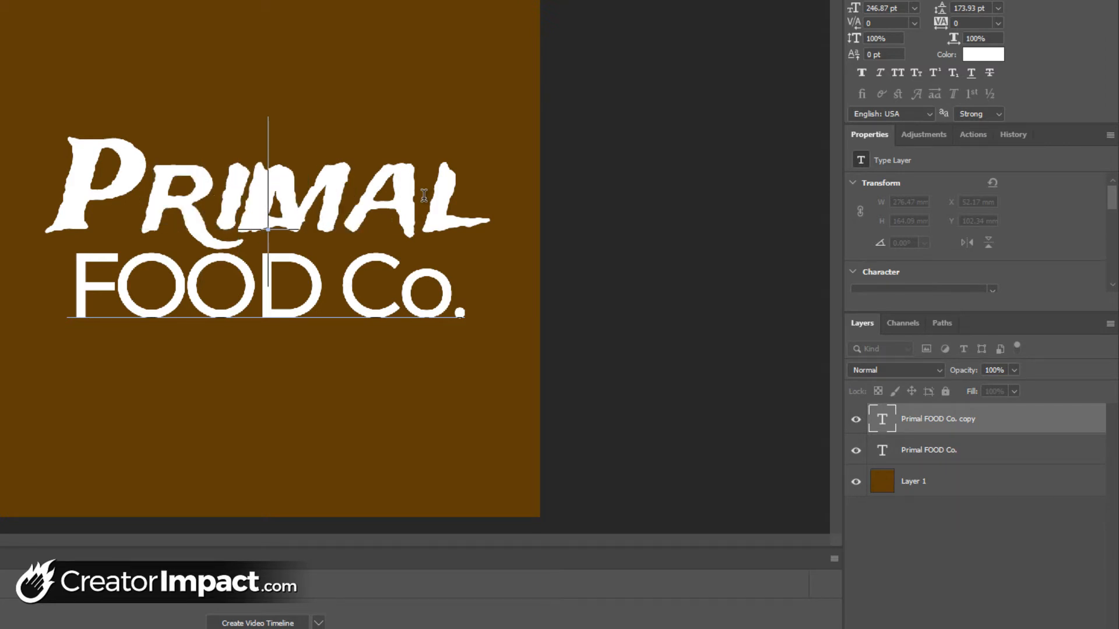
key("Delete")
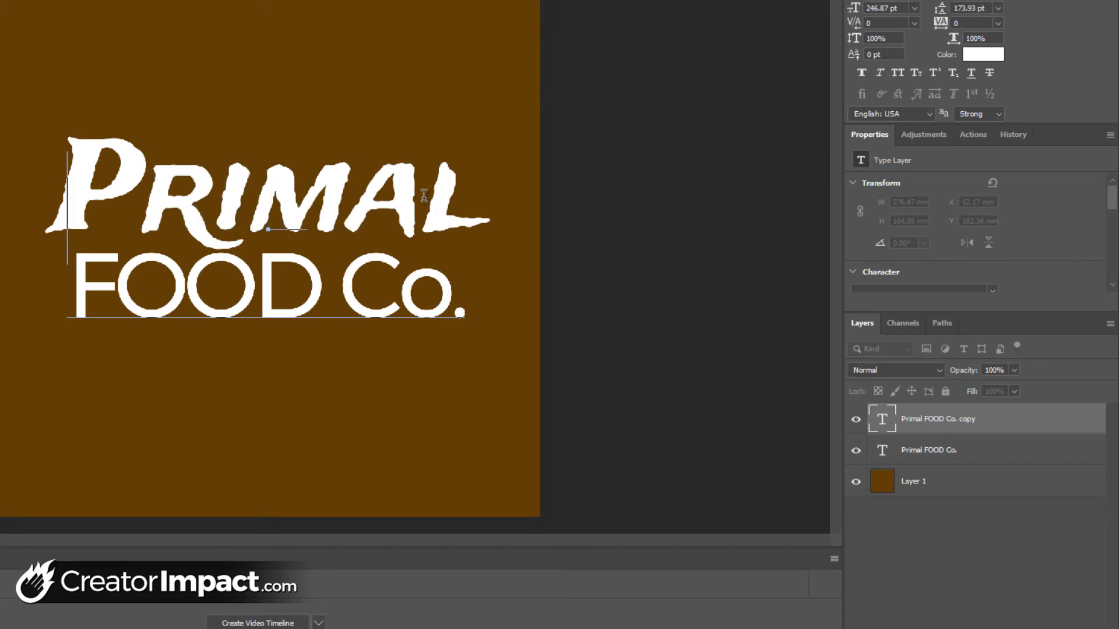
key("Delete")
key("ctrl")
key("ctrl+Return")
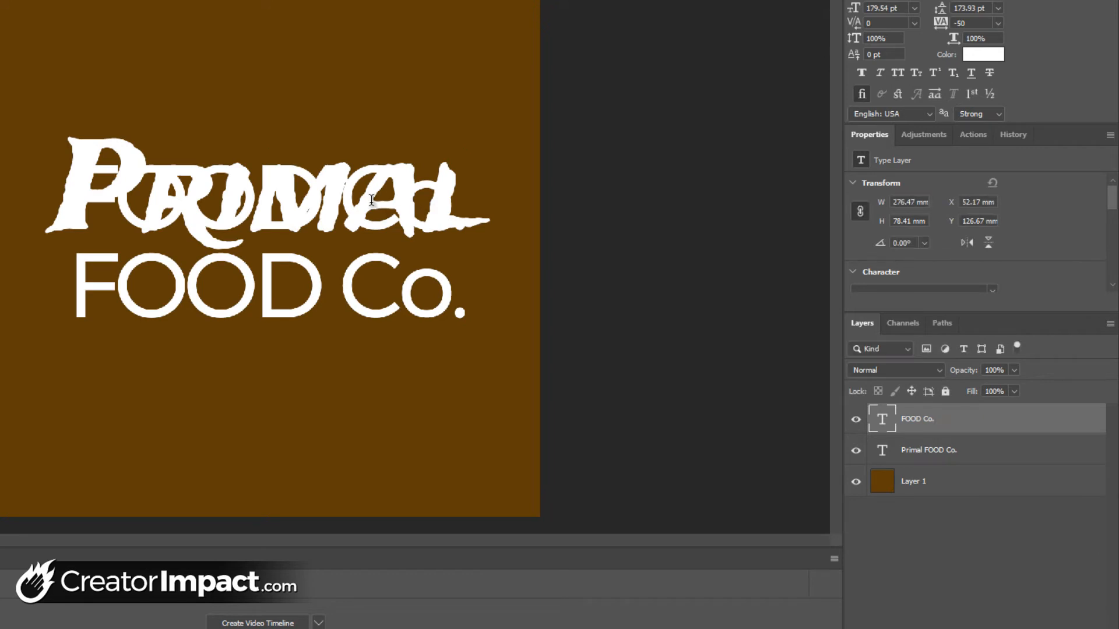
Step: Move the separate "FOOD Co." text with Free Transform to just below the original two-line text, slightly offset to the right
mouse_move(376, 234)
left_mouse_down()
mouse_move(412, 406)
mouse_move(377, 231)
left_mouse_up()
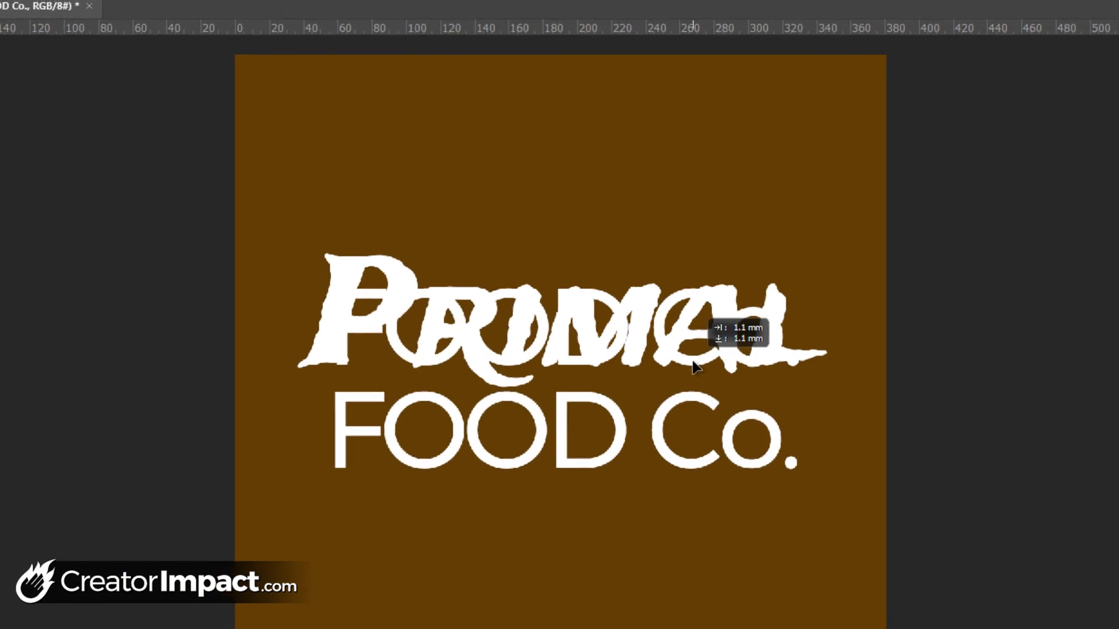
left_click_drag(692, 361, 693, 359)
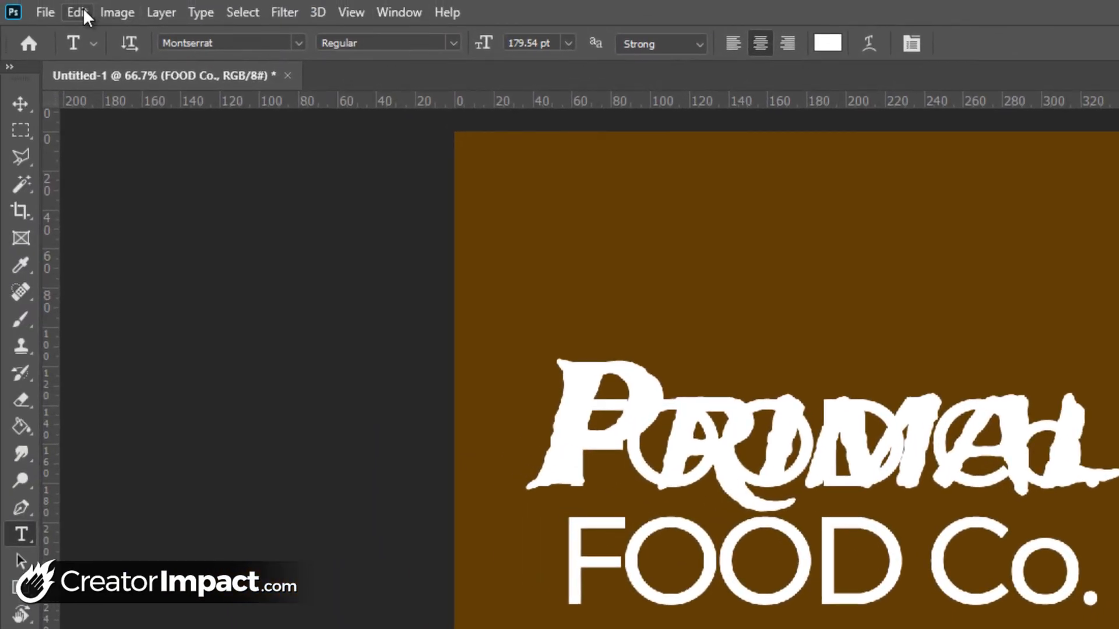
left_click(79, 11)
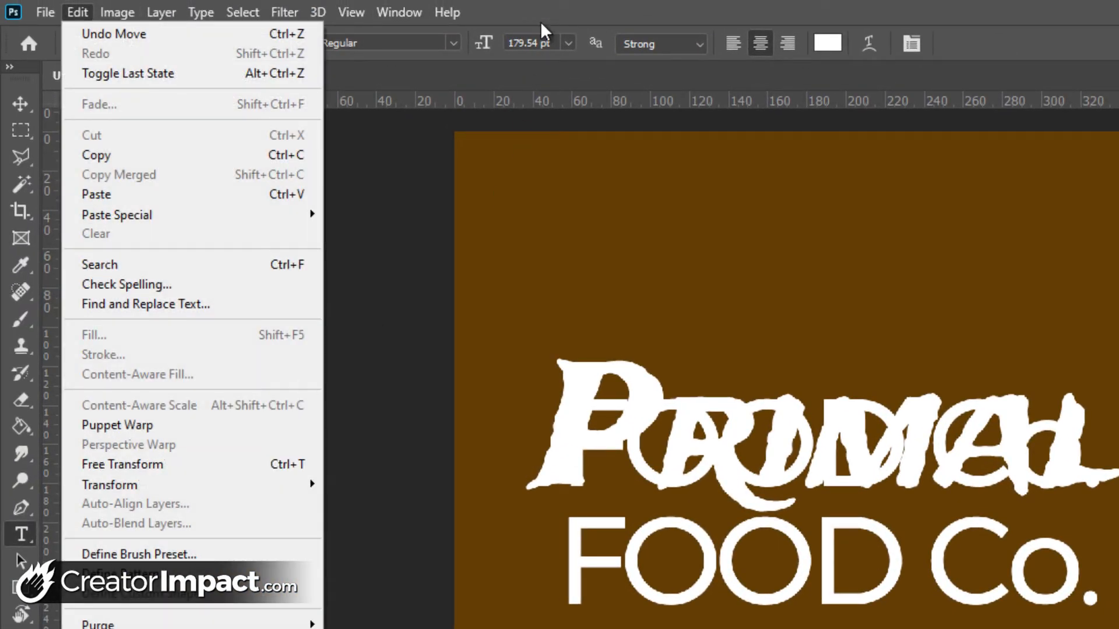
left_click(619, 3)
key("ctrl+t")
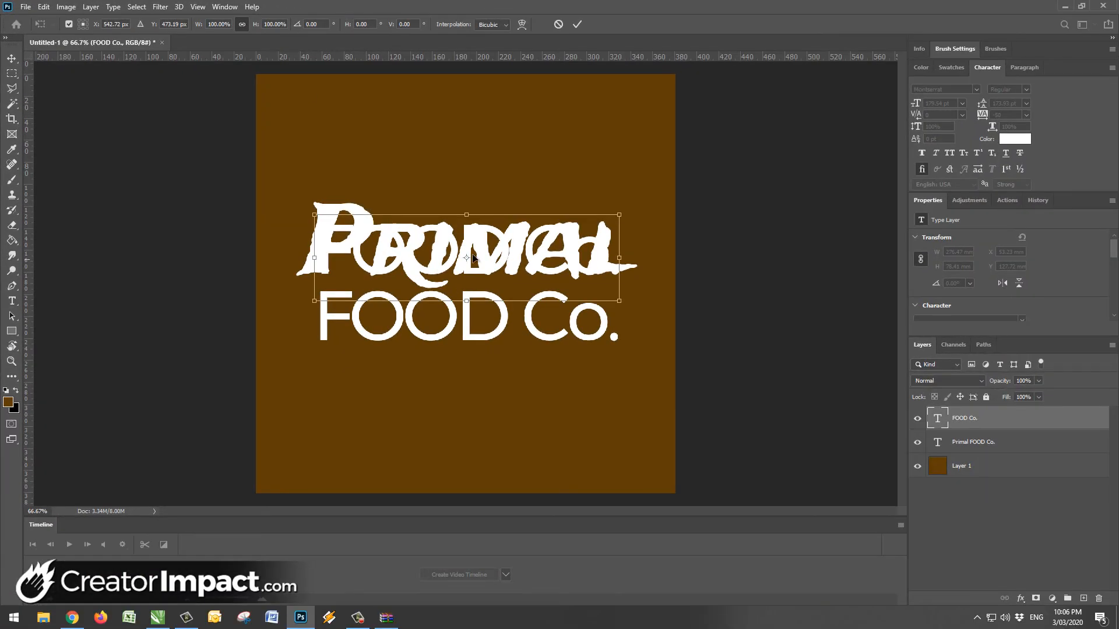
left_click_drag(491, 239, 523, 371)
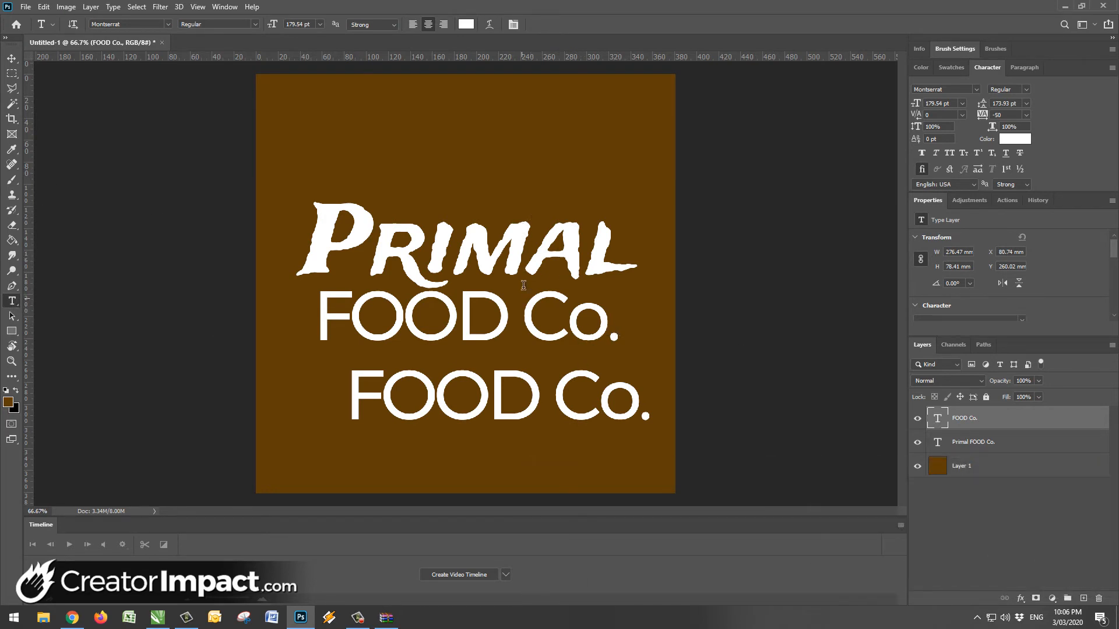
Step: Delete the "FOOD Co." line from the original two-line text layer, leaving only "Primal", and commit the text
left_click(607, 332)
left_click_drag(618, 332, 338, 316)
key("BackSpace")
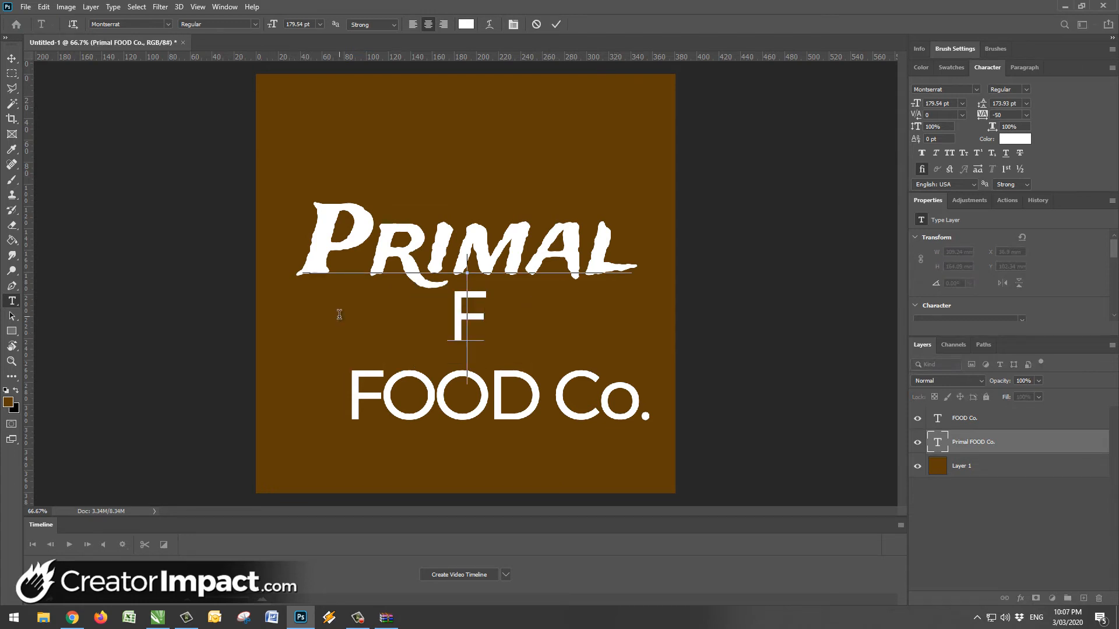
key("BackSpace")
key("ctrl")
key("ctrl+Return")
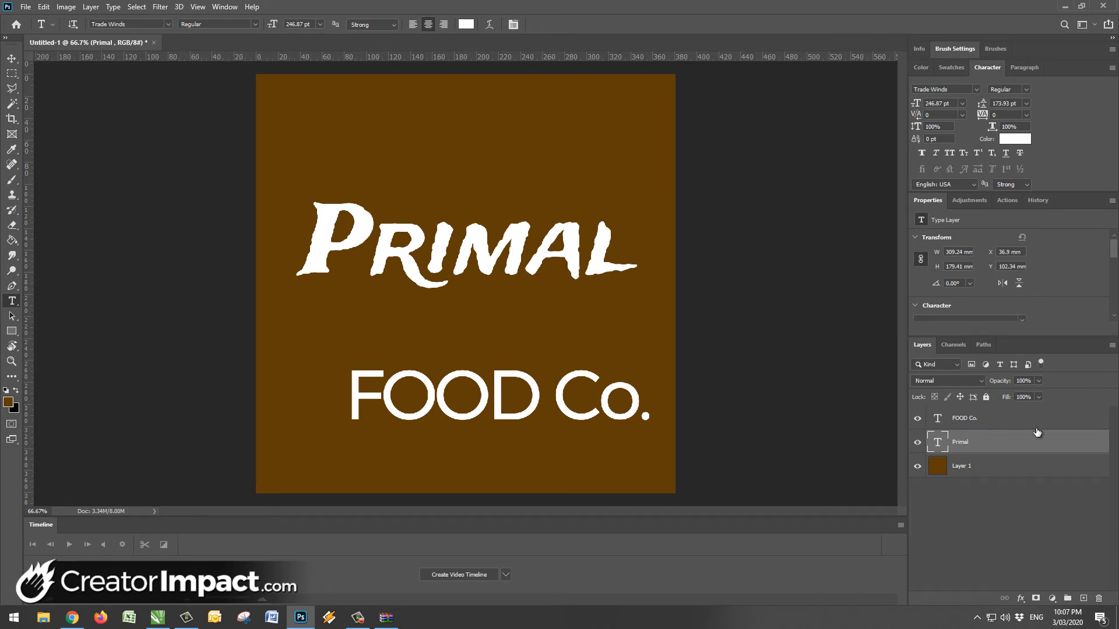
Step: Scale the separate "FOOD Co." text to about 46% with Free Transform and place it just beneath the right half of "Primal"
left_click(968, 422)
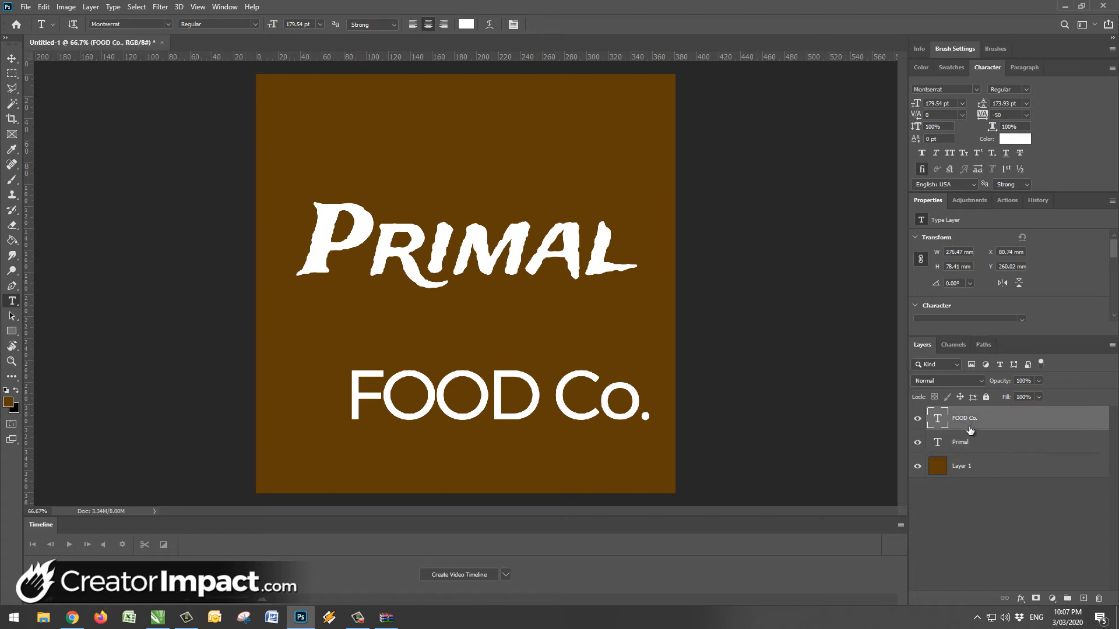
key("ctrl+t")
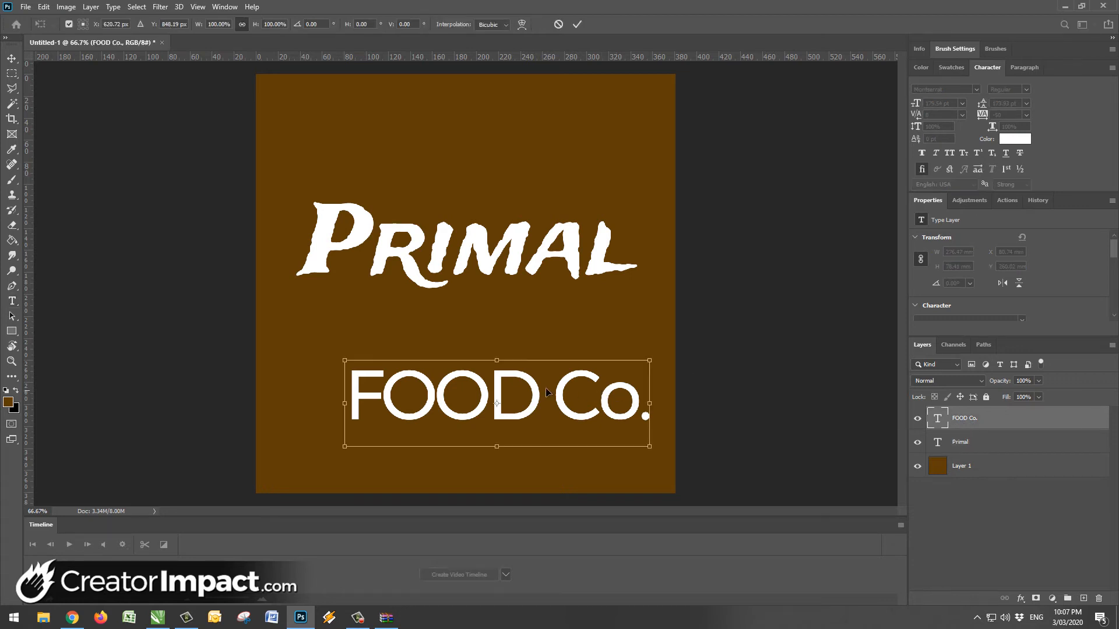
left_click_drag(537, 401, 559, 324)
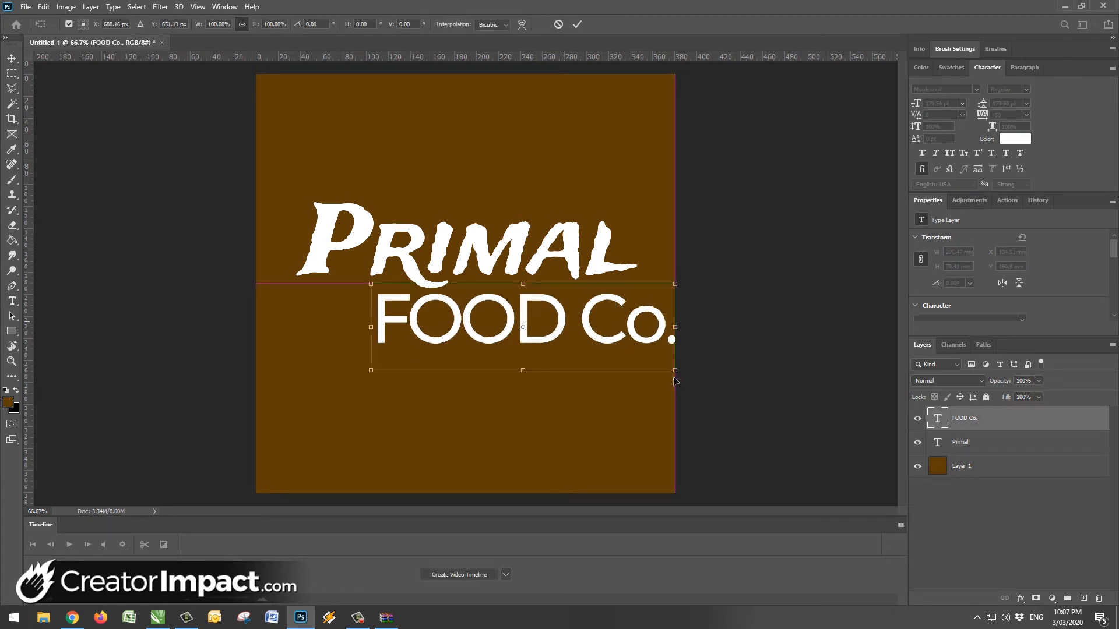
left_click_drag(653, 365, 585, 322)
left_click_drag(529, 297, 585, 316)
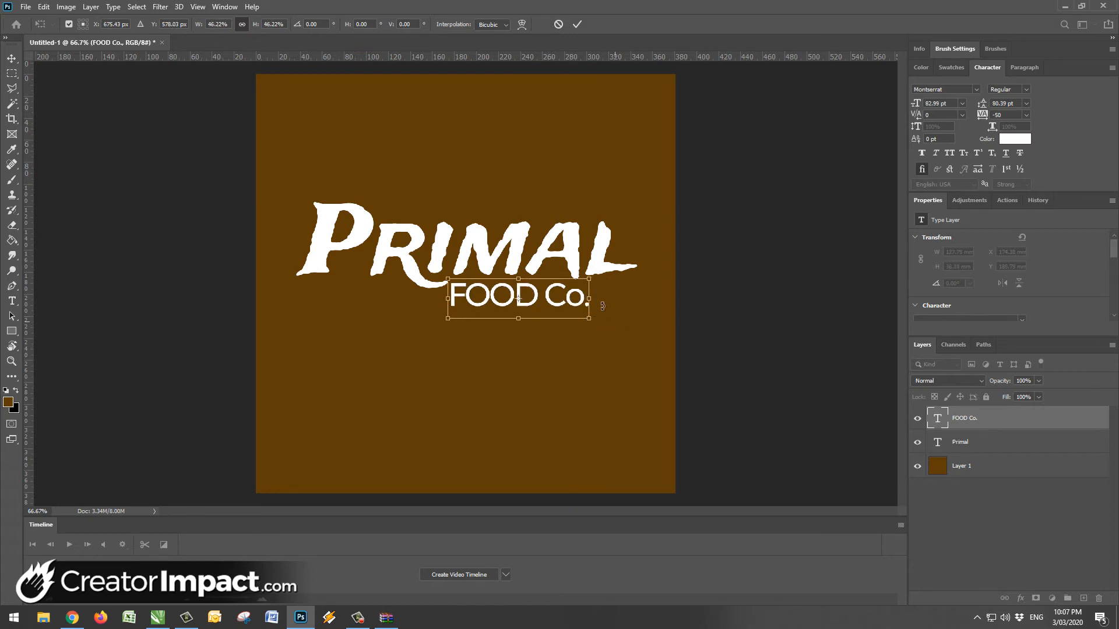
key("Return")
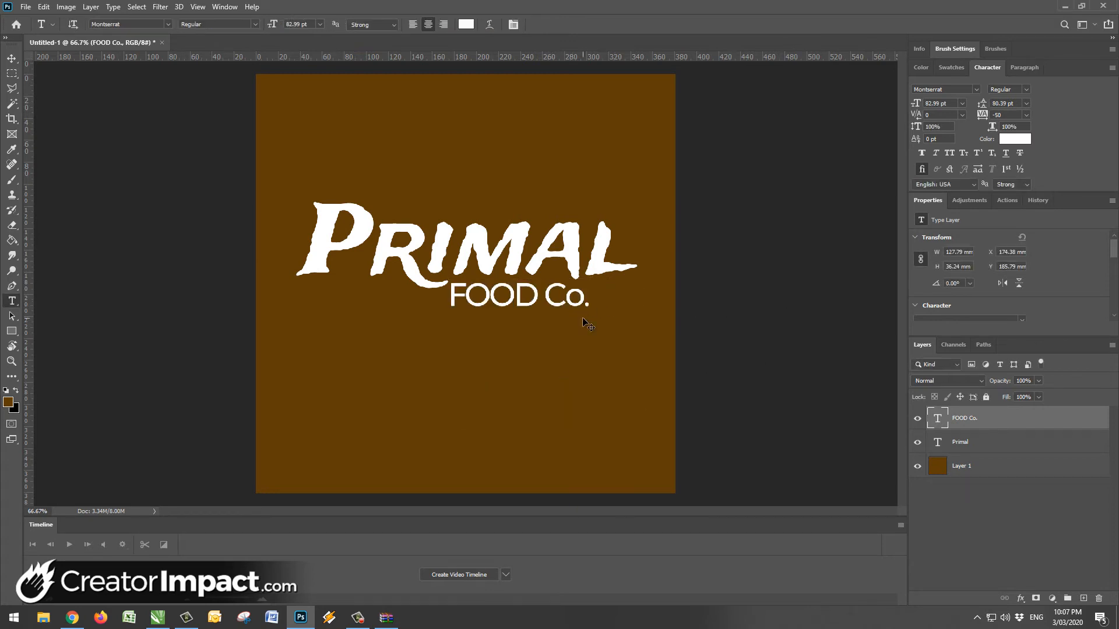
Step: Nudge the "FOOD Co." text slightly right and up, tucking it closer under "Primal" beside the tail of the R
key("ctrl+Right")
key("ctrl+Right")
key("ctrl+Right")
key("ctrl+Right")
key("ctrl+Right")
key("ctrl+Right")
key("ctrl+Right")
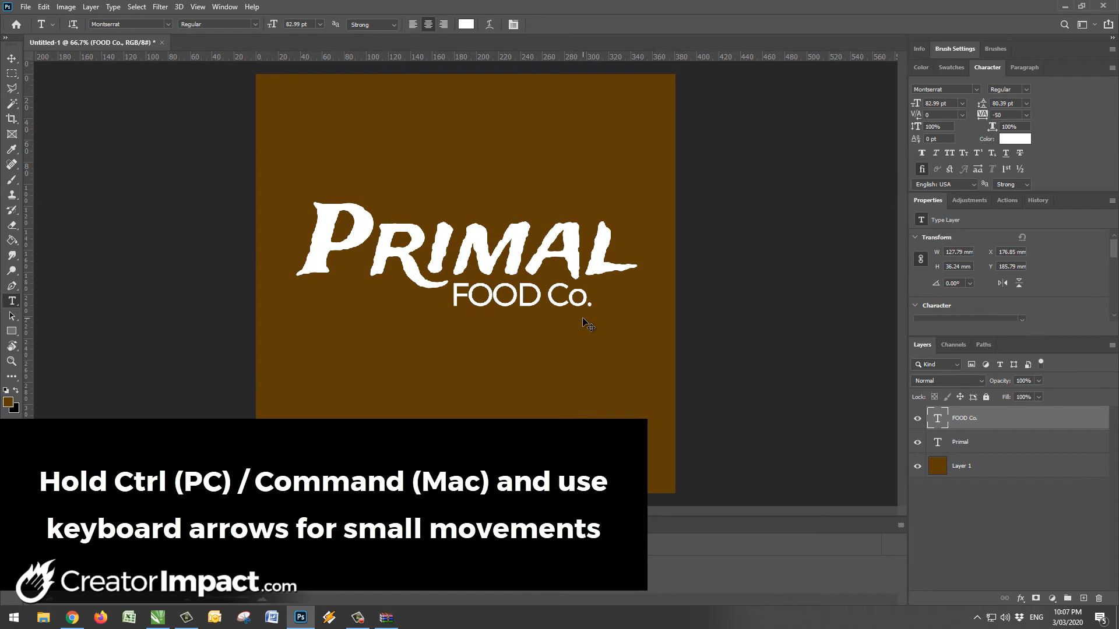
key("ctrl+Right")
key("ctrl+Right")
key("ctrl+Up")
key("ctrl+Up")
key("ctrl+Up")
key("ctrl+Up")
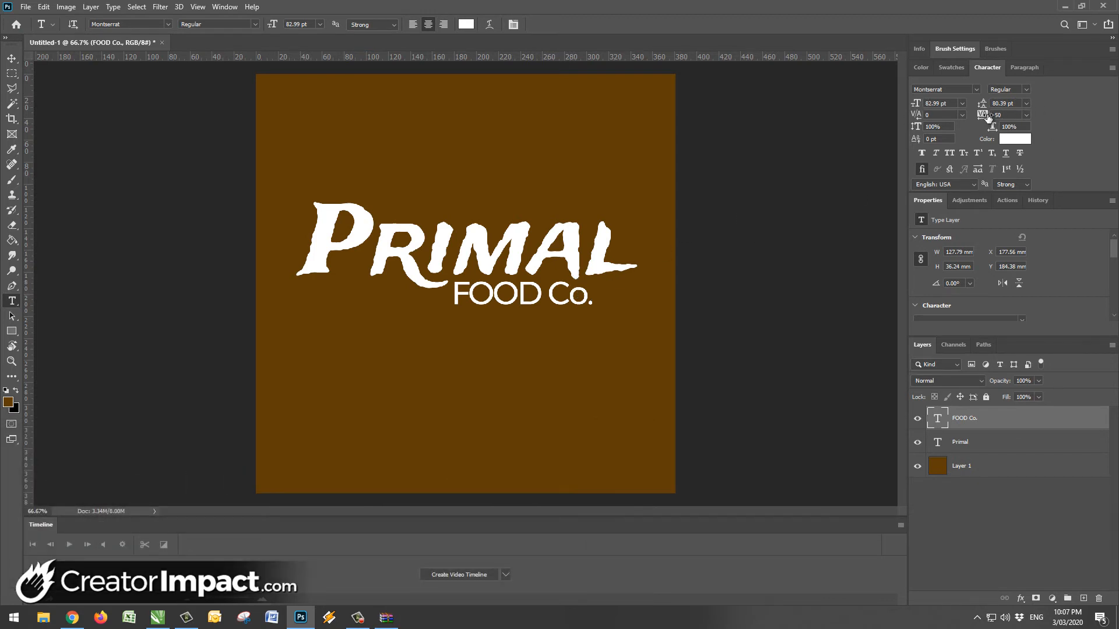
Step: Set the tracking of the "FOOD Co." text to -10 and shift the text slightly to the right under "Primal"
left_click(1027, 115)
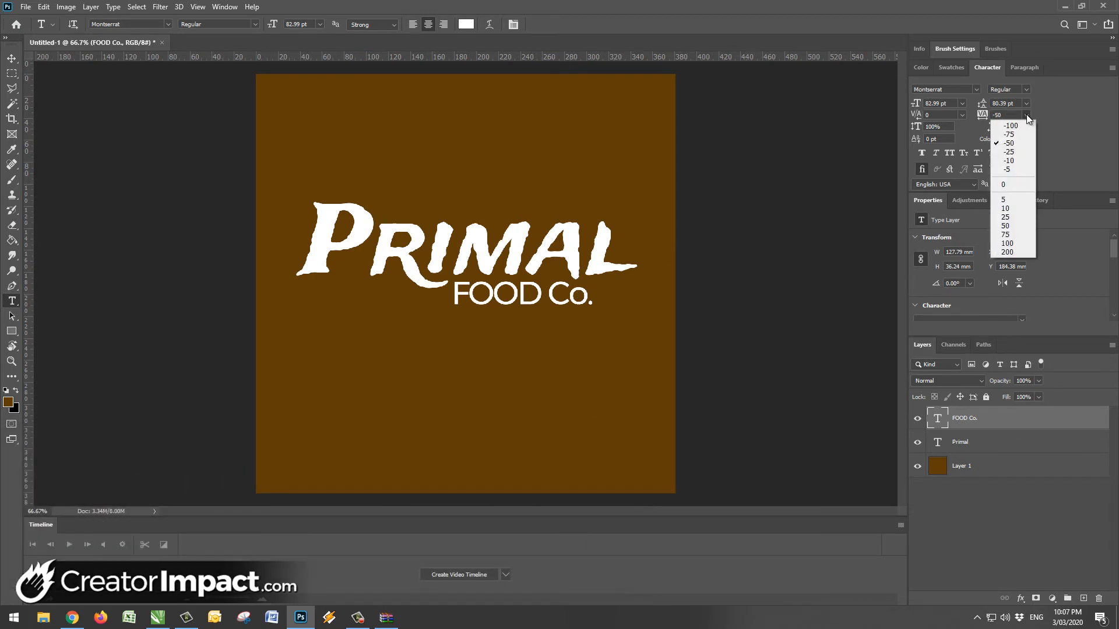
left_click(1009, 161)
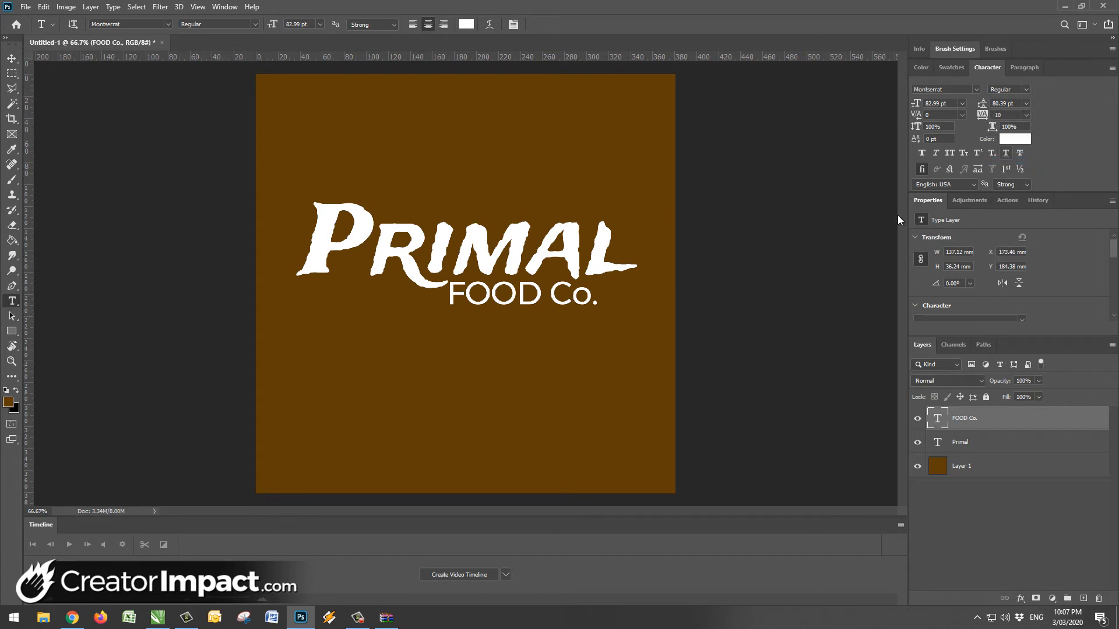
left_click_drag(546, 307, 553, 307)
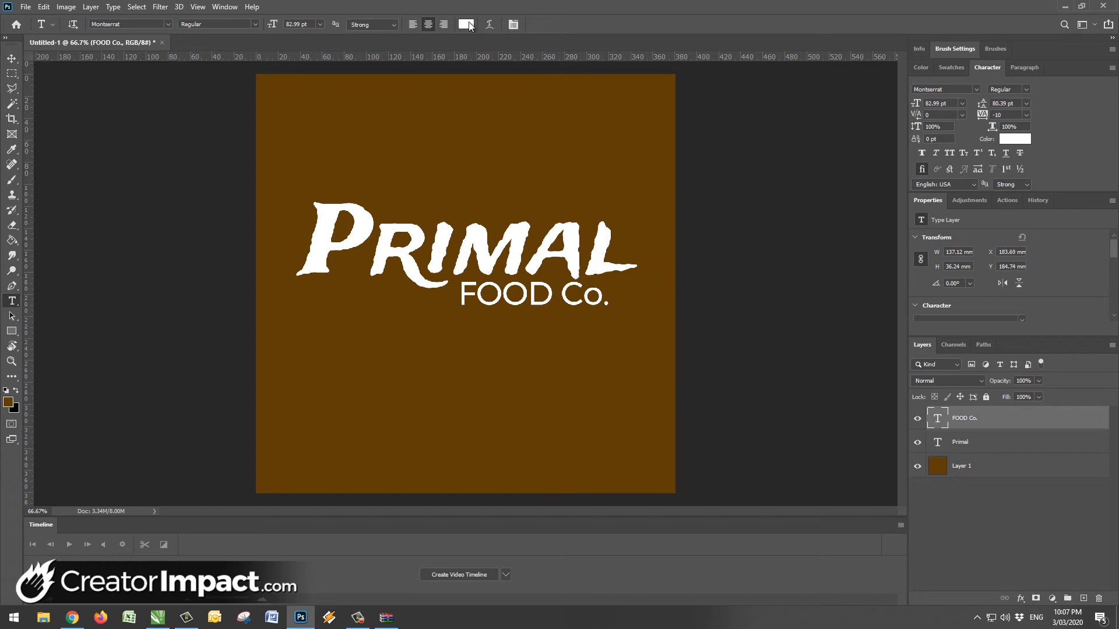
Step: Change the color of the "FOOD Co." text to a golden yellow
left_click(469, 25)
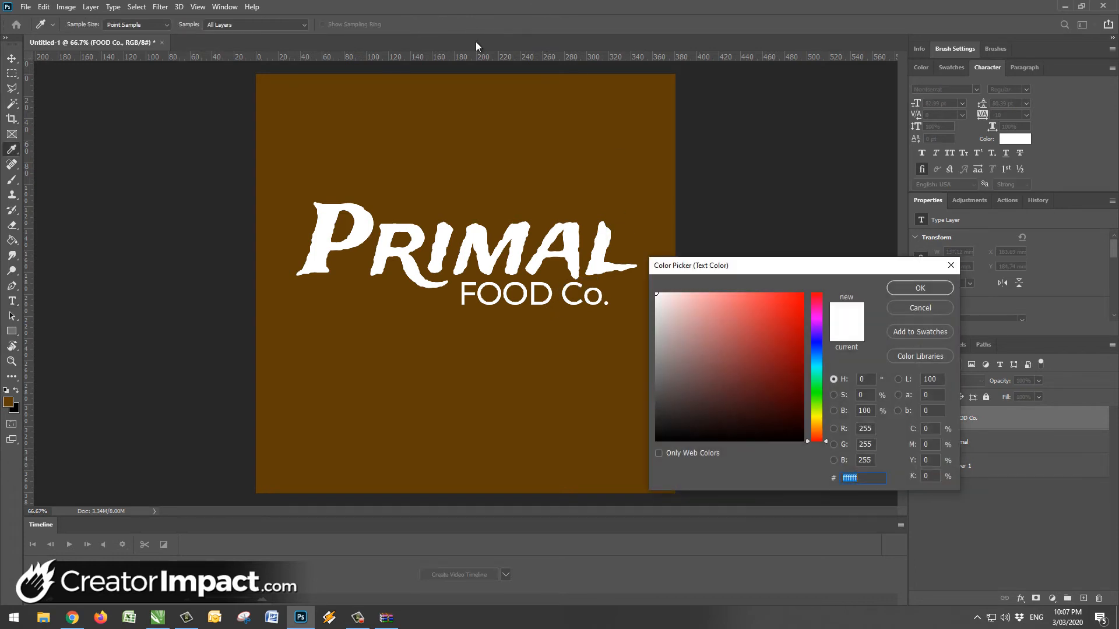
left_click(817, 416)
left_click_drag(791, 375, 834, 299)
left_click(818, 422)
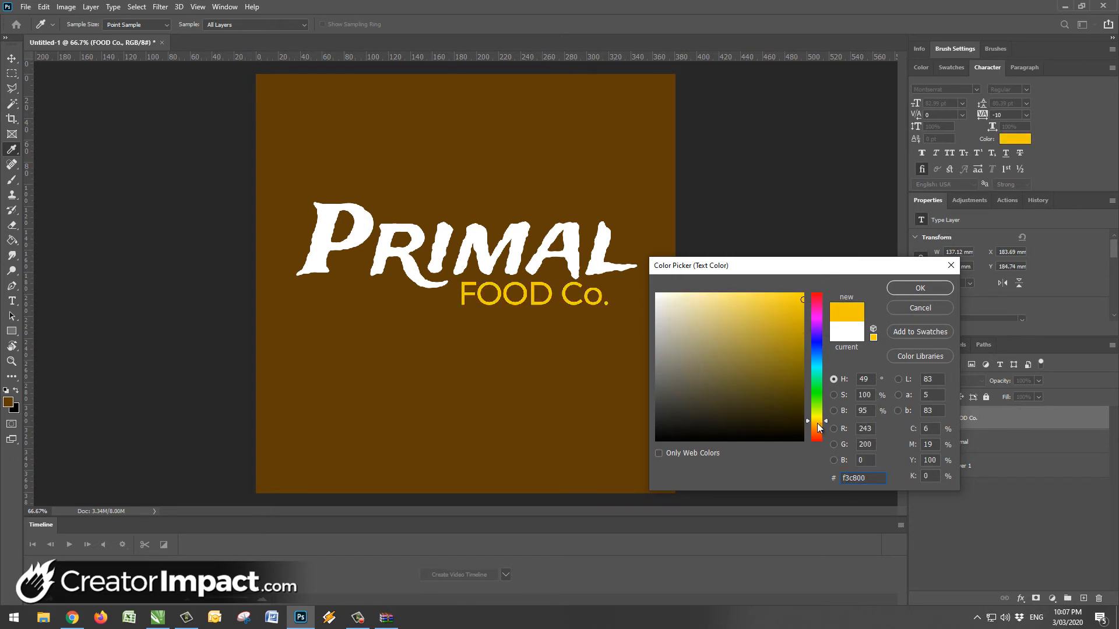
left_click(920, 287)
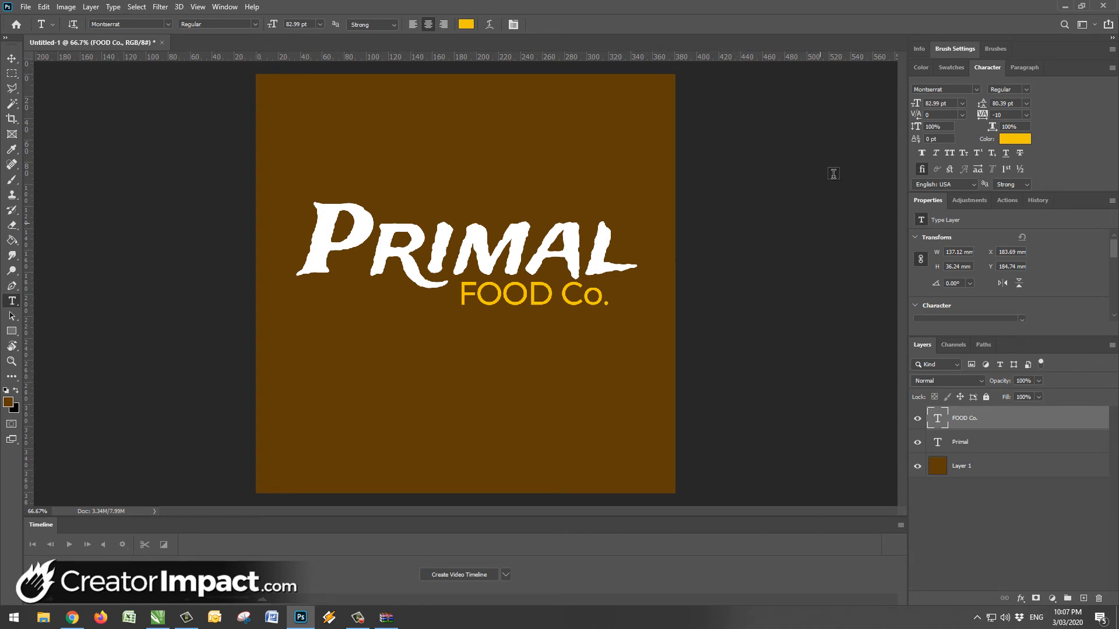
left_click(989, 445, "shift")
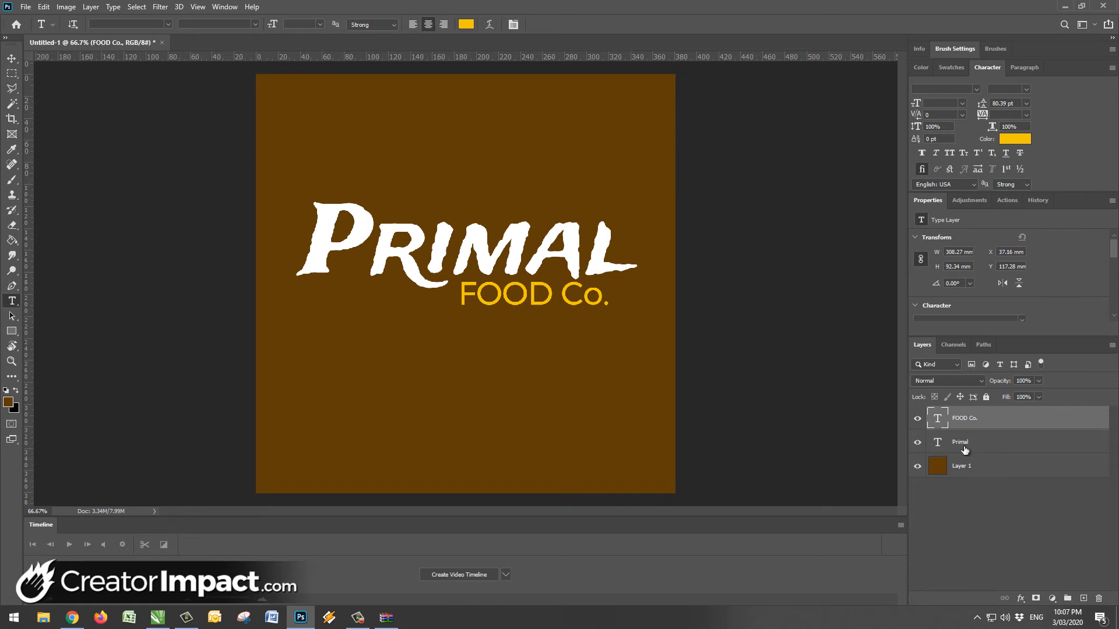
left_click(994, 512)
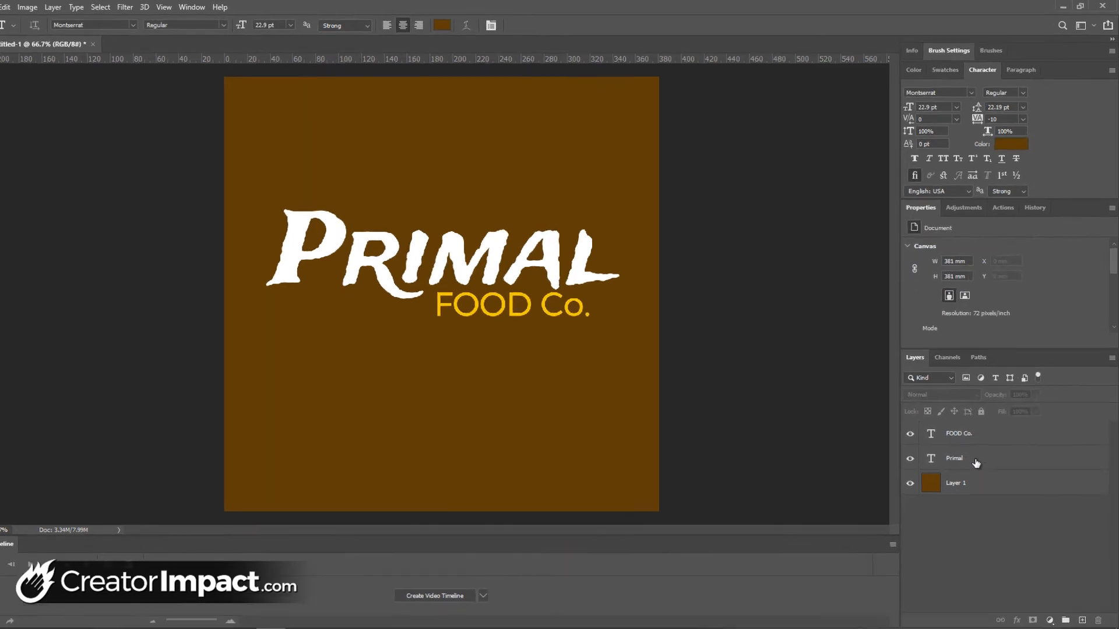
left_click(960, 550)
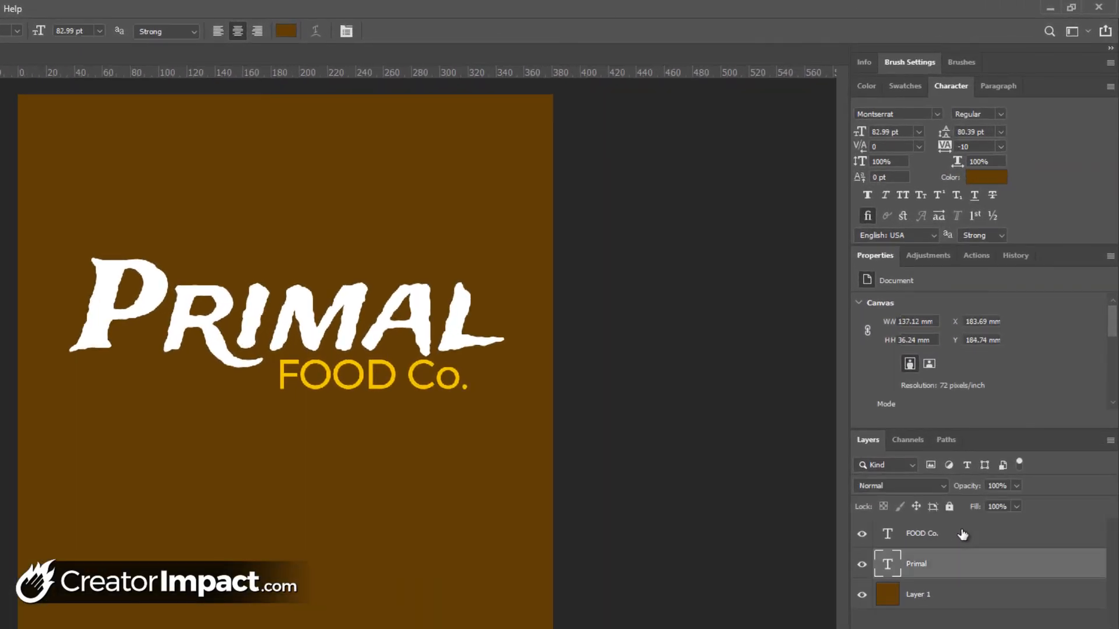
Step: Open the blending options of the "FOOD Co." layer, uncover the logo behind the dialog, and enable a Drop Shadow
left_click(938, 535)
right_click(928, 536)
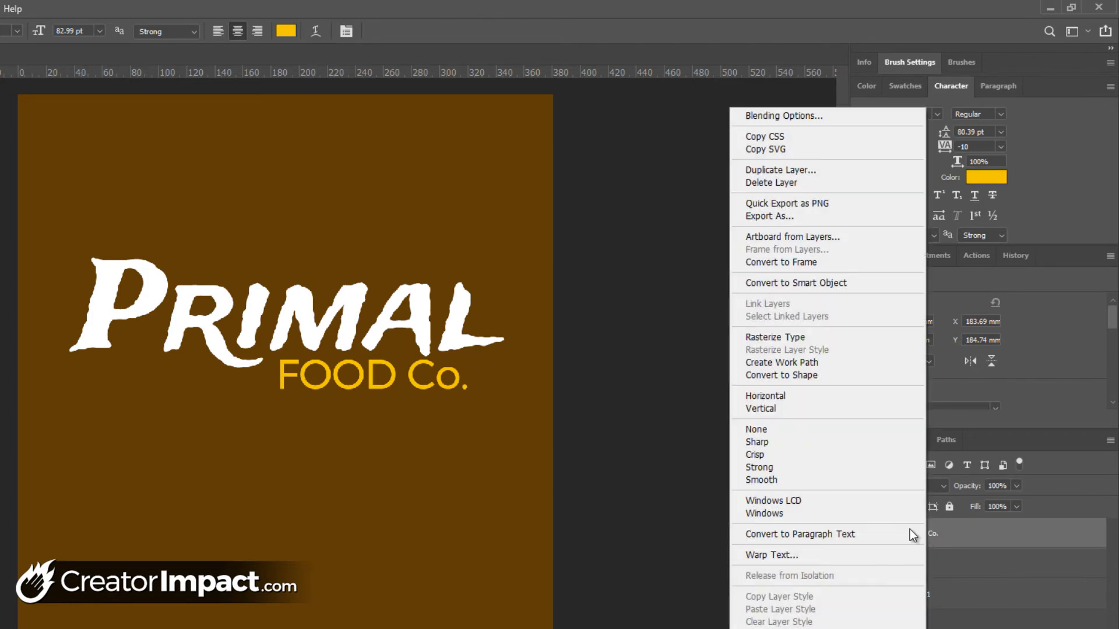
left_click(837, 119)
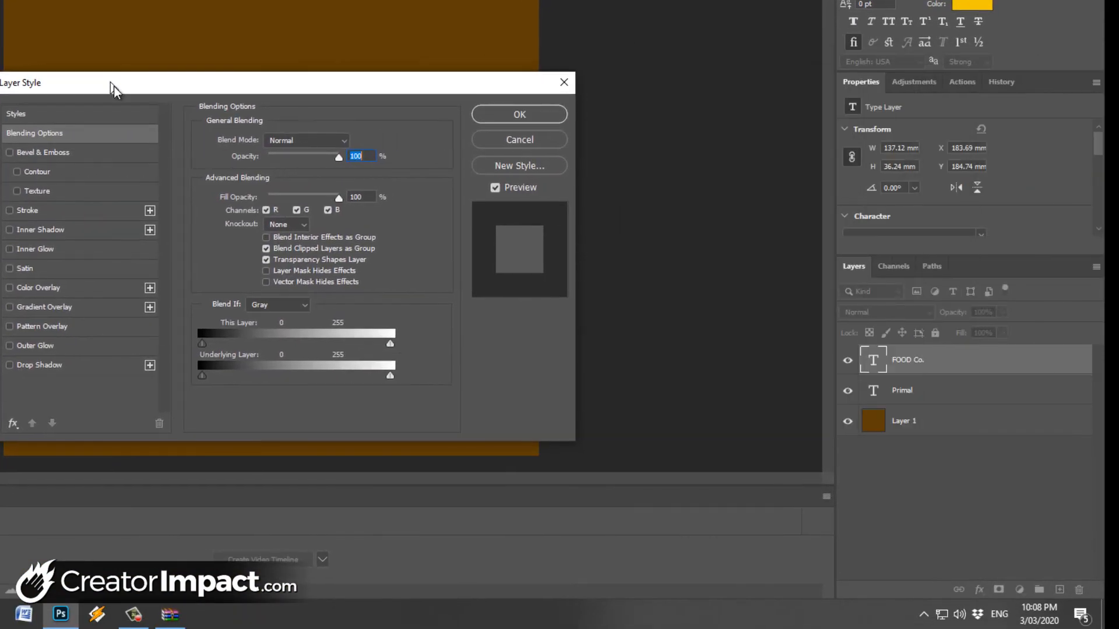
left_click_drag(114, 86, 615, 219)
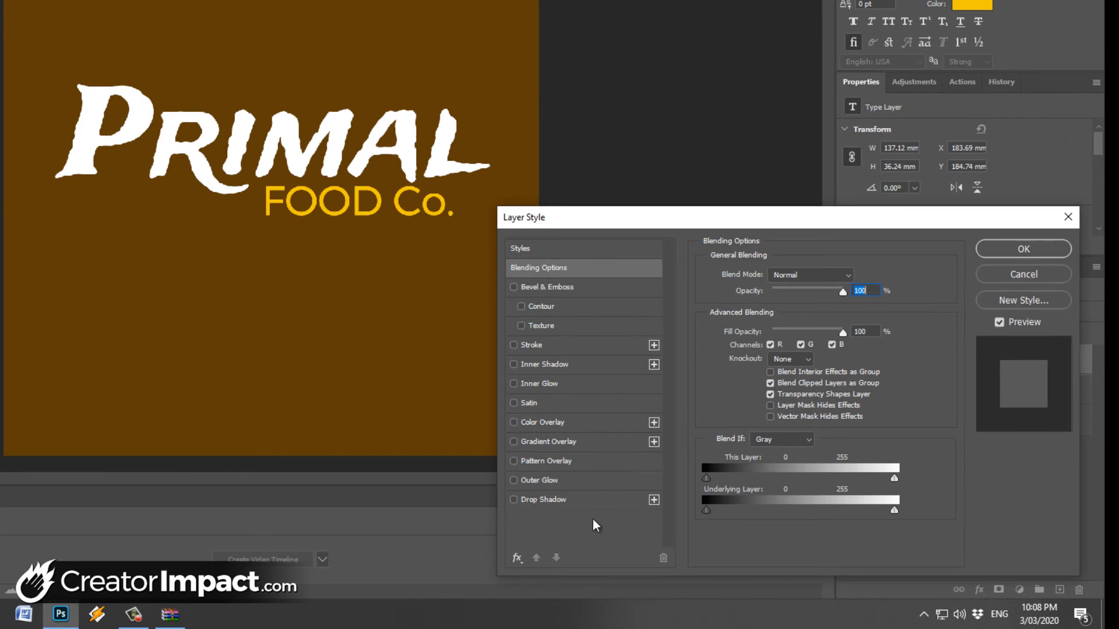
left_click(513, 499)
left_click(554, 499)
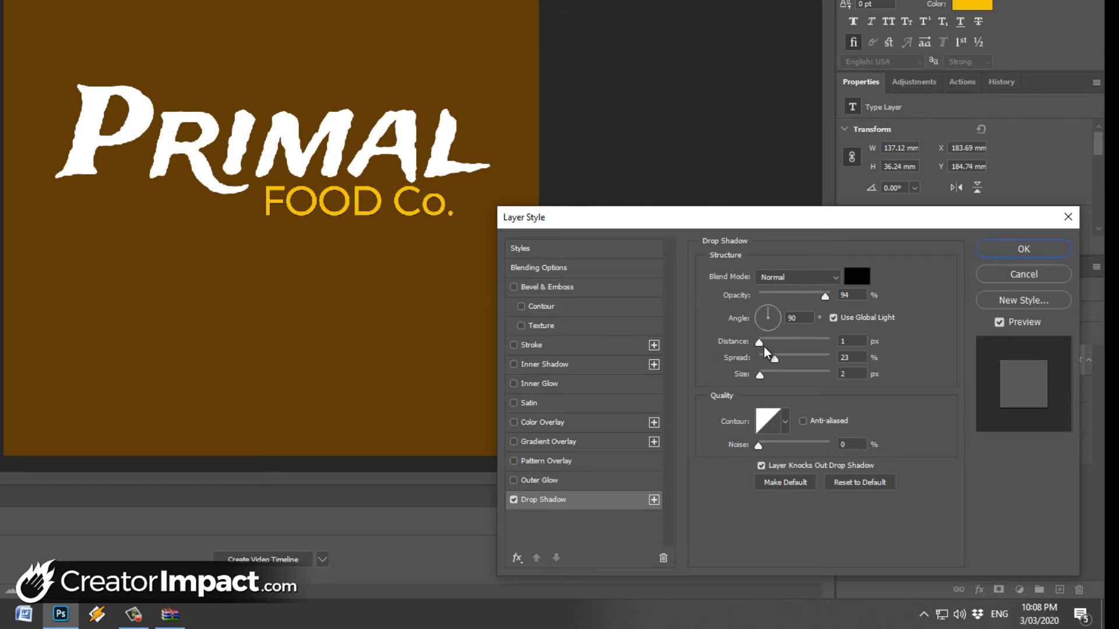
Step: Set the drop shadow to 40% opacity, 141° angle, 8 px distance and 7 px size, and apply it
left_click_drag(759, 345, 764, 346)
left_click_drag(771, 343, 764, 375)
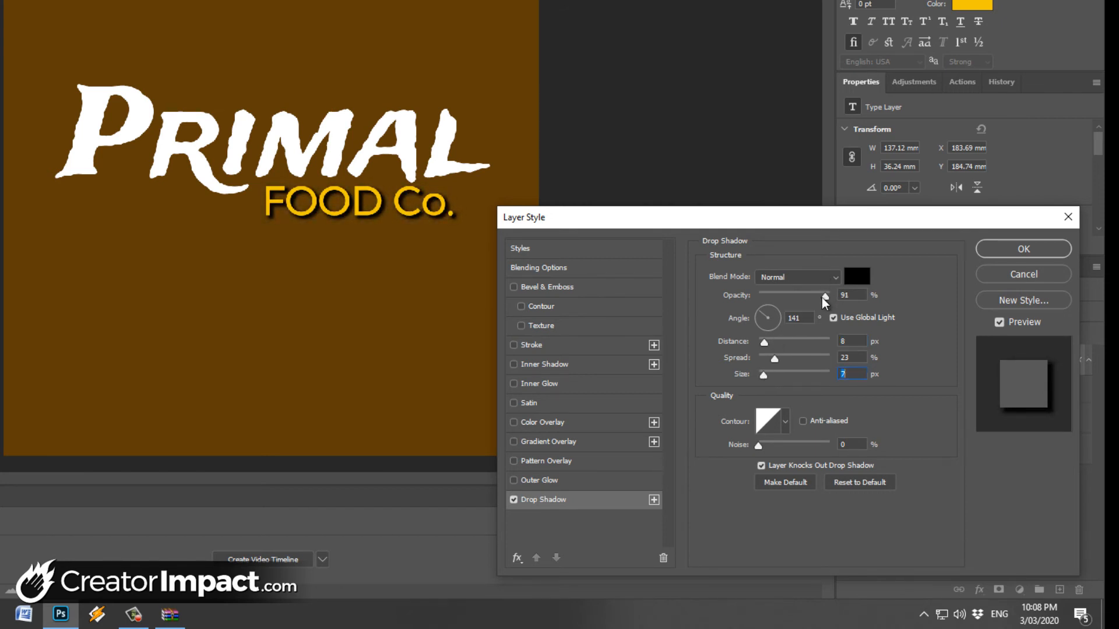
left_click_drag(826, 295, 789, 298)
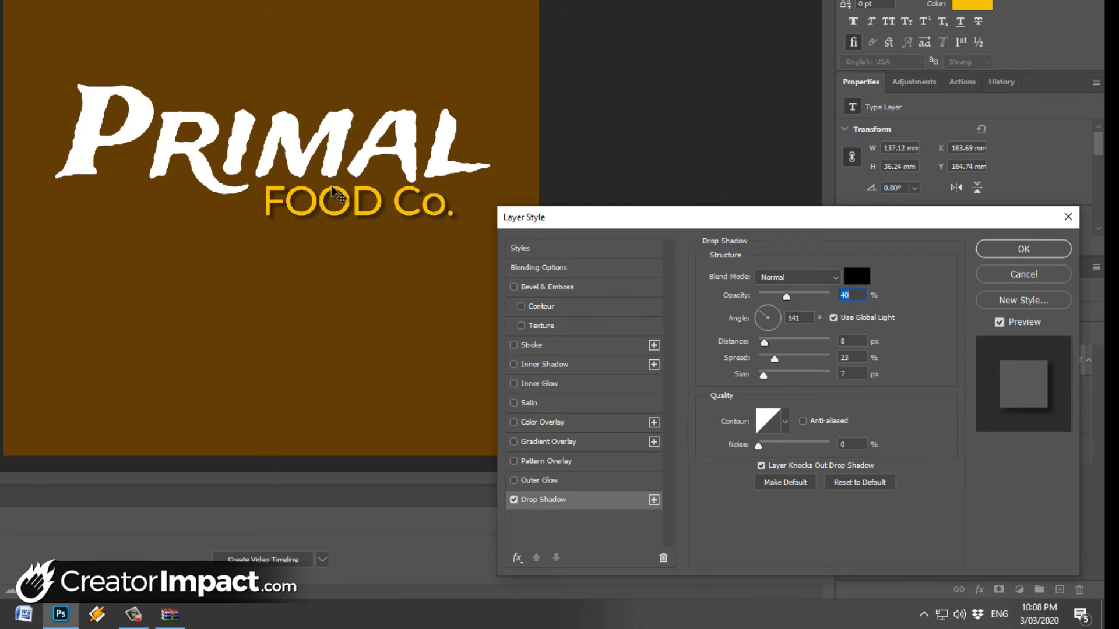
left_click(1053, 249)
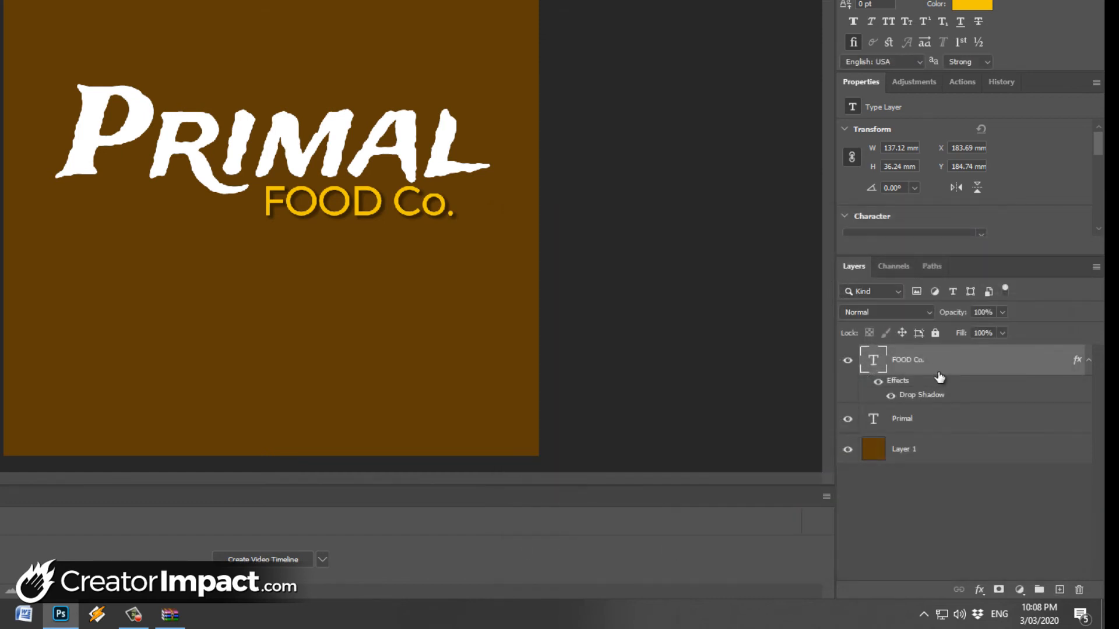
Step: Copy the layer style from the "FOOD Co." layer and paste it onto the "Primal" layer
right_click(983, 392)
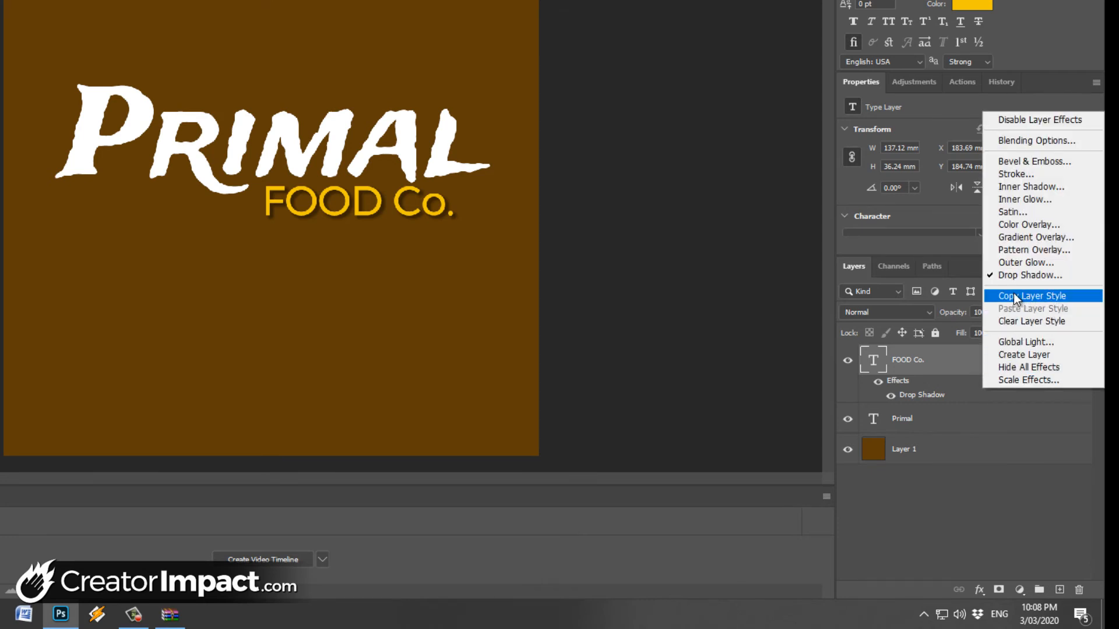
left_click(1046, 297)
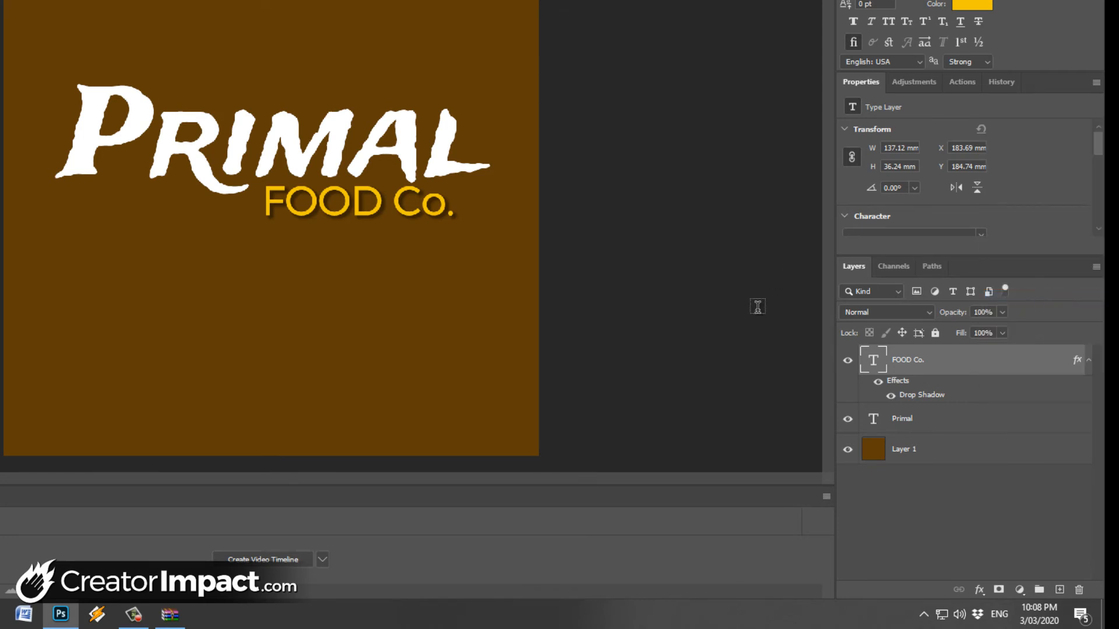
left_click(954, 423)
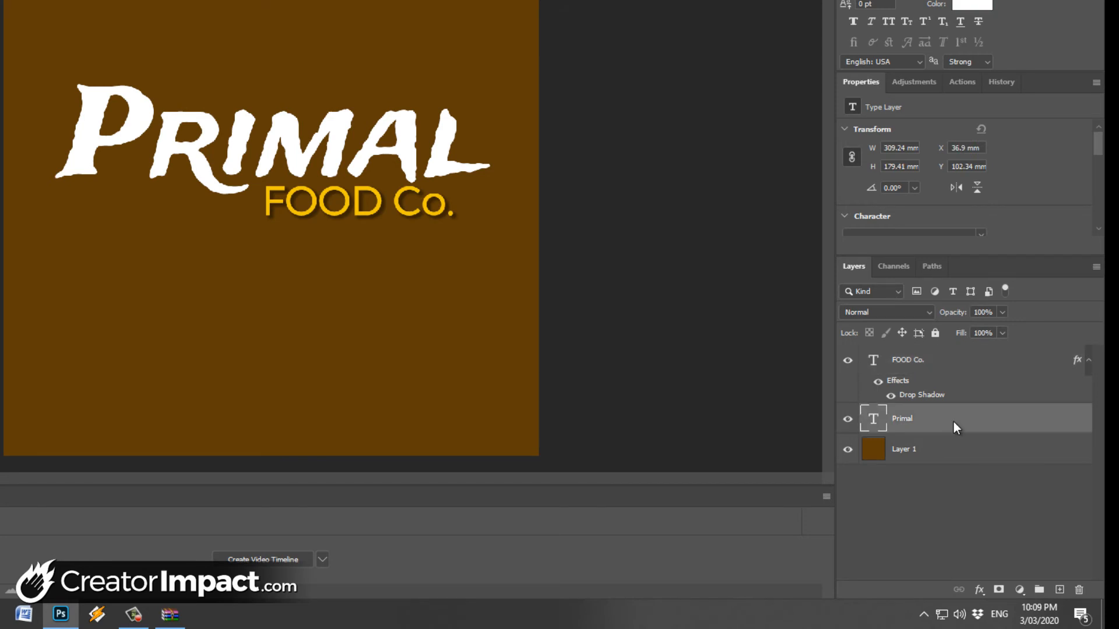
right_click(953, 422)
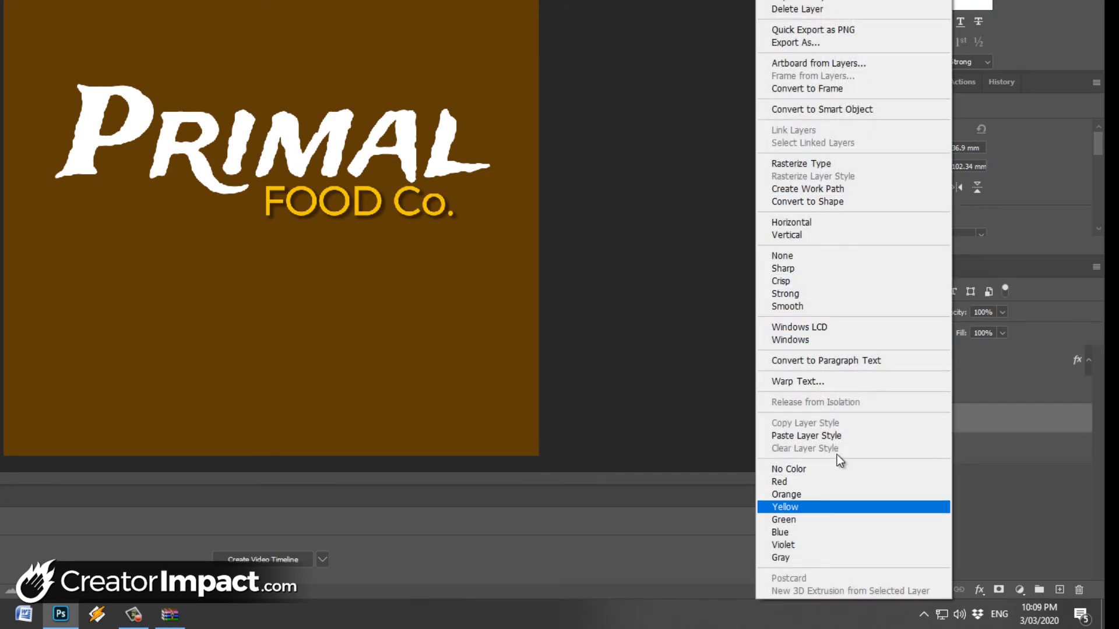
left_click(1007, 421)
right_click(951, 422)
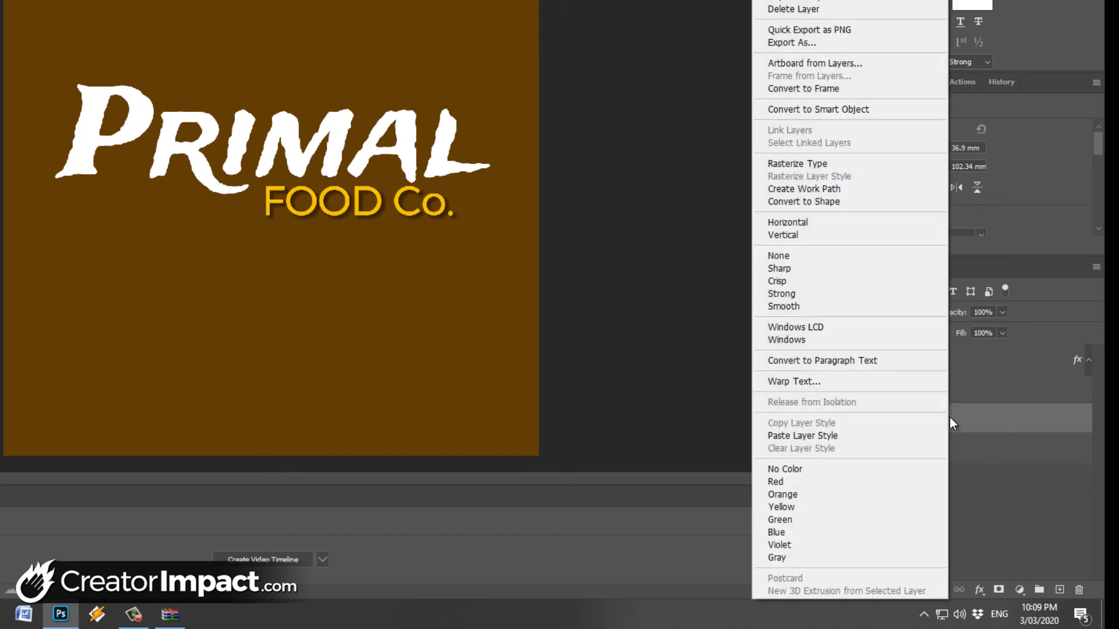
left_click(782, 435)
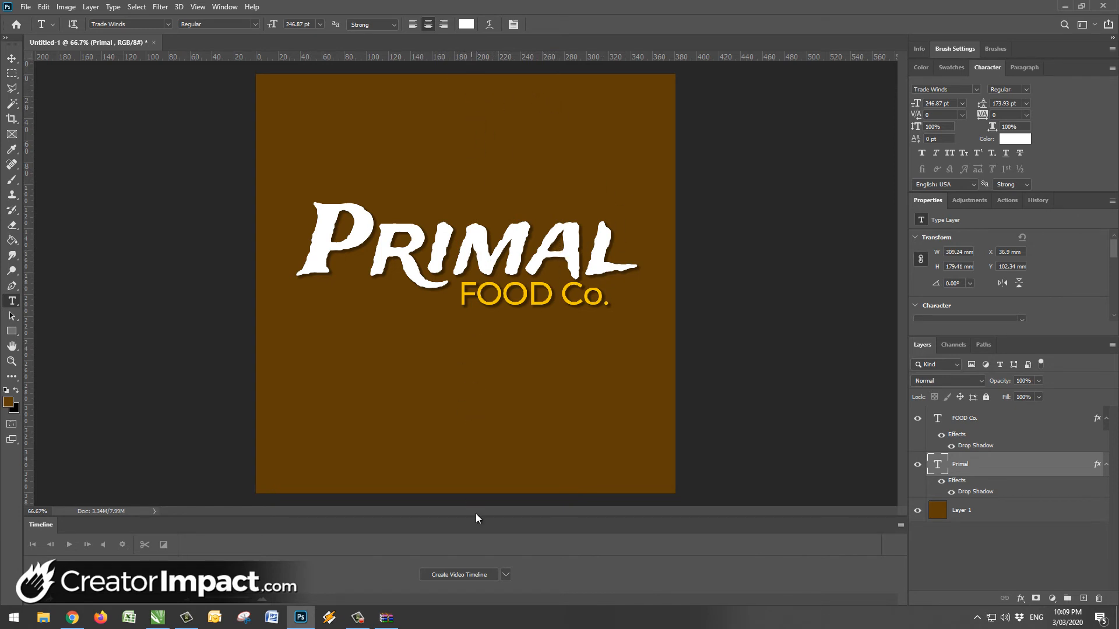
Step: Select the "FOOD Co." and "Primal" text layers together and move the whole logo to the canvas center at X 540 px, Y 540 px
left_click(982, 421, "shift")
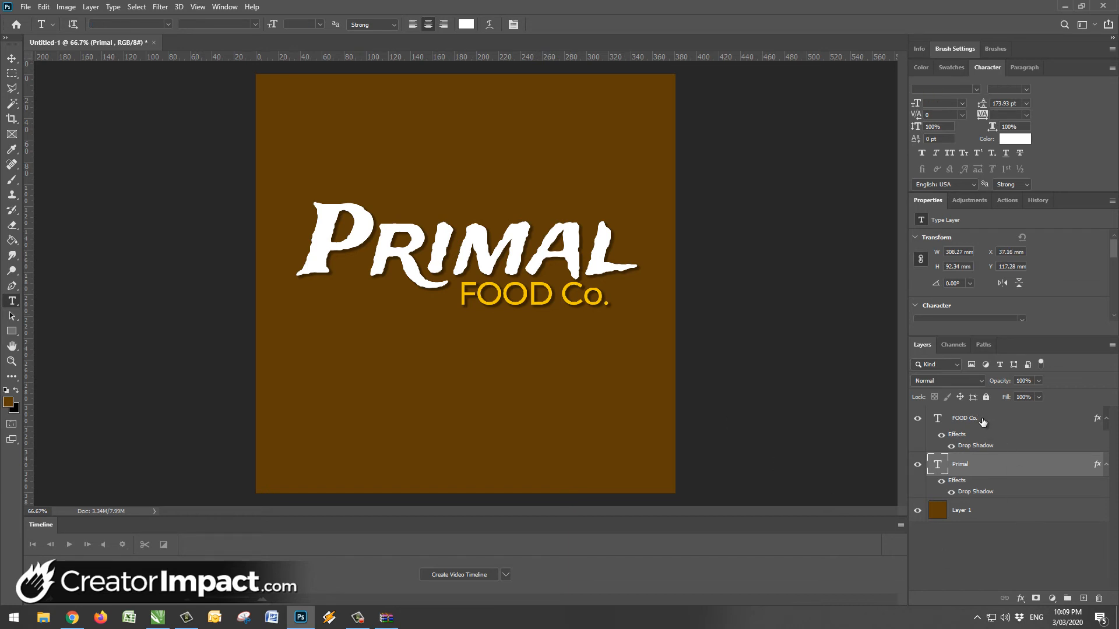
left_click(973, 469)
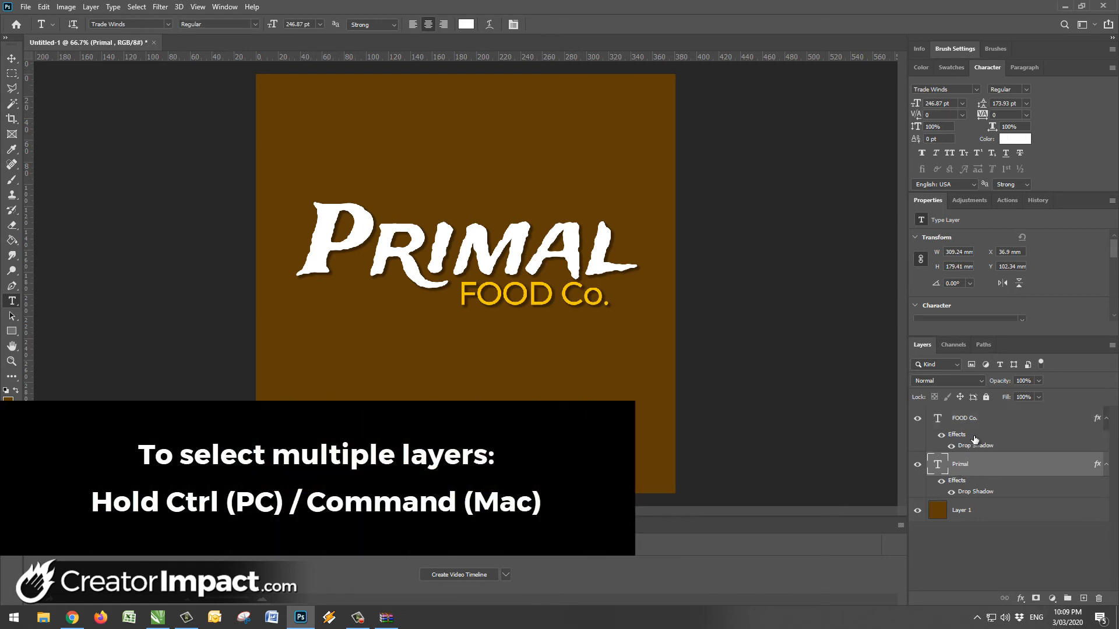
left_click(983, 419, "ctrl")
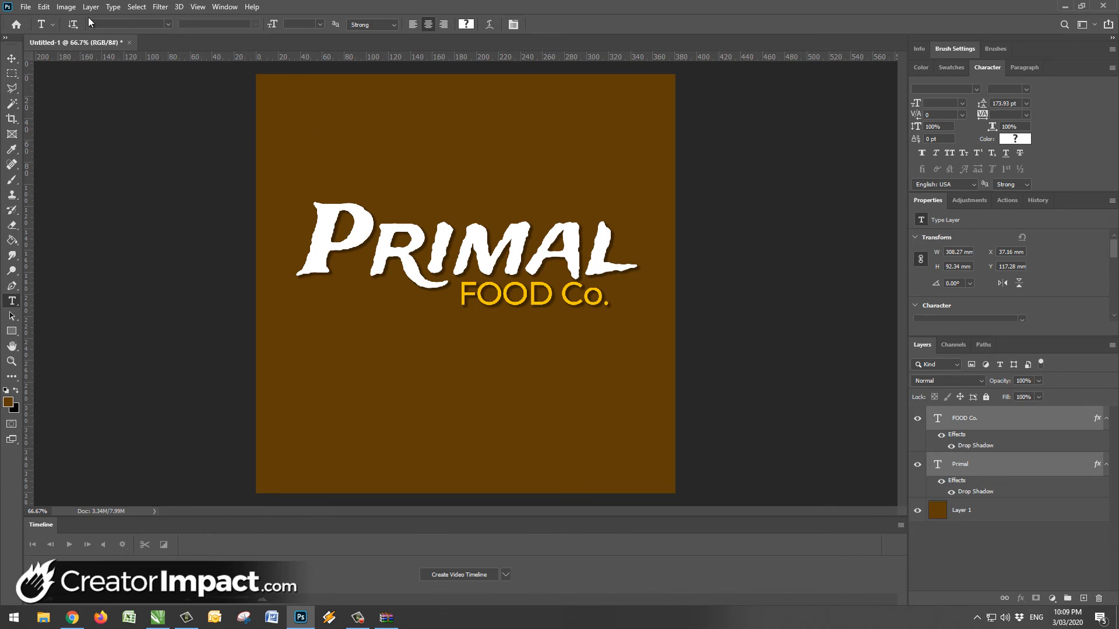
key("ctrl+t")
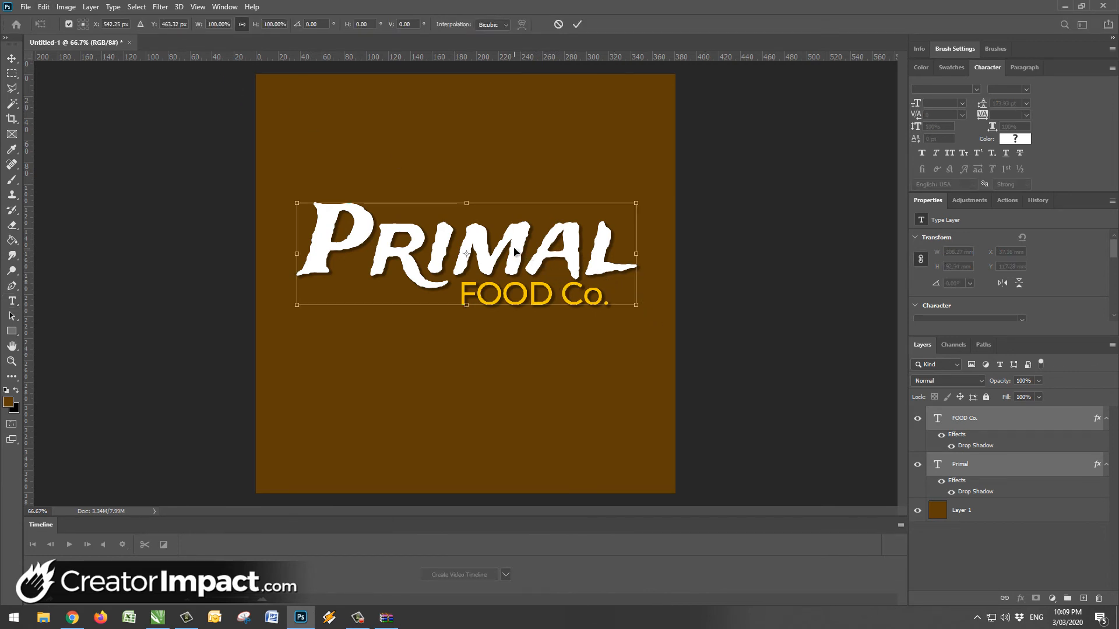
left_click_drag(522, 255, 522, 269)
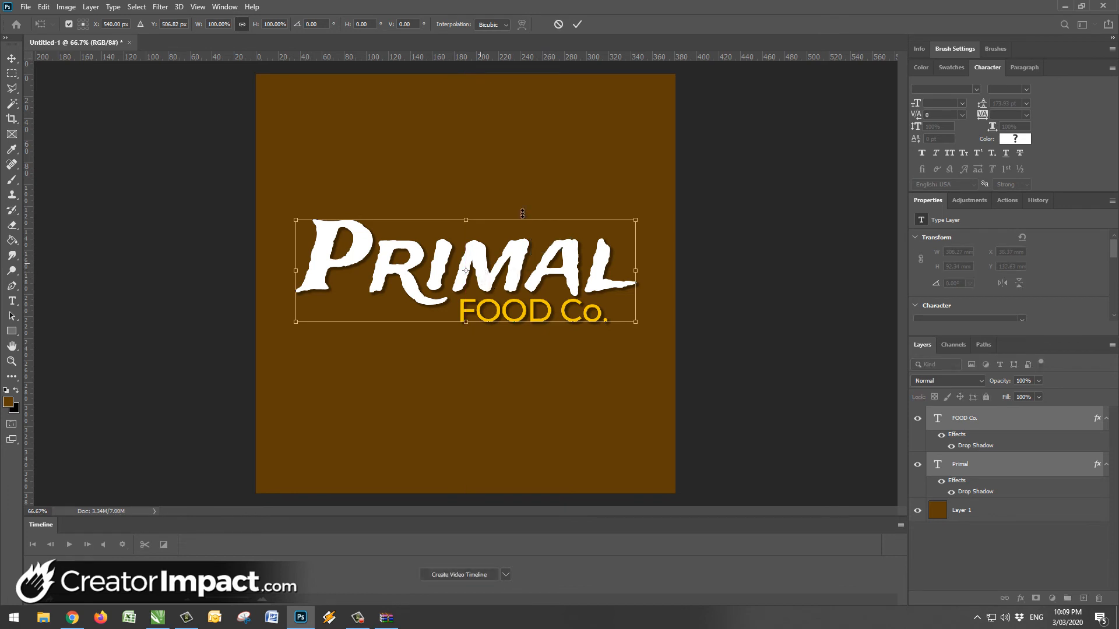
left_click_drag(515, 269, 514, 282)
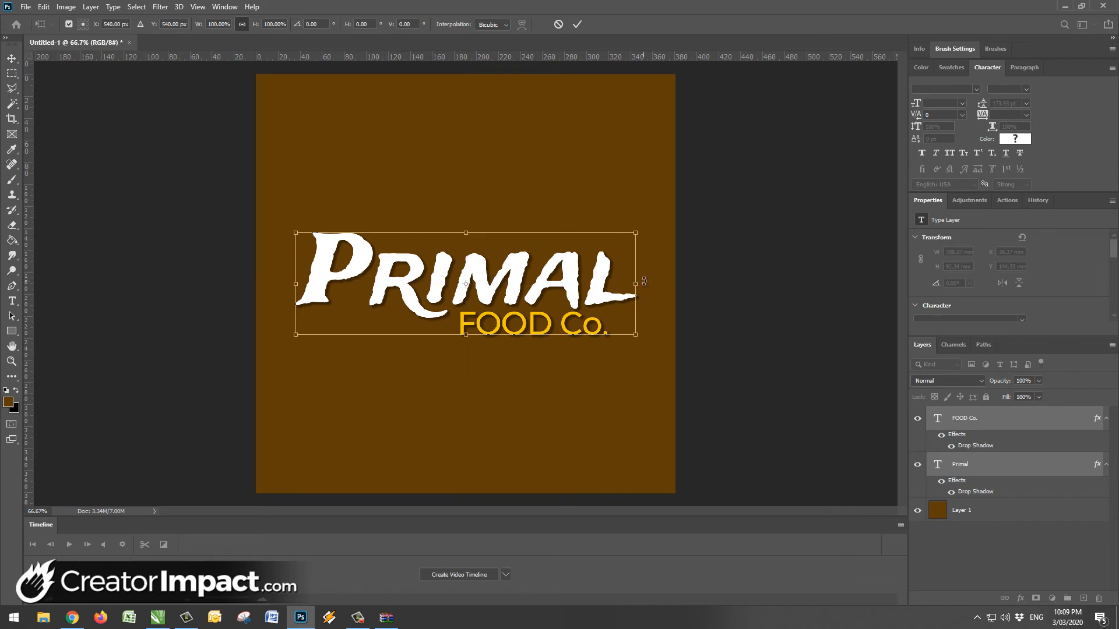
key("Return")
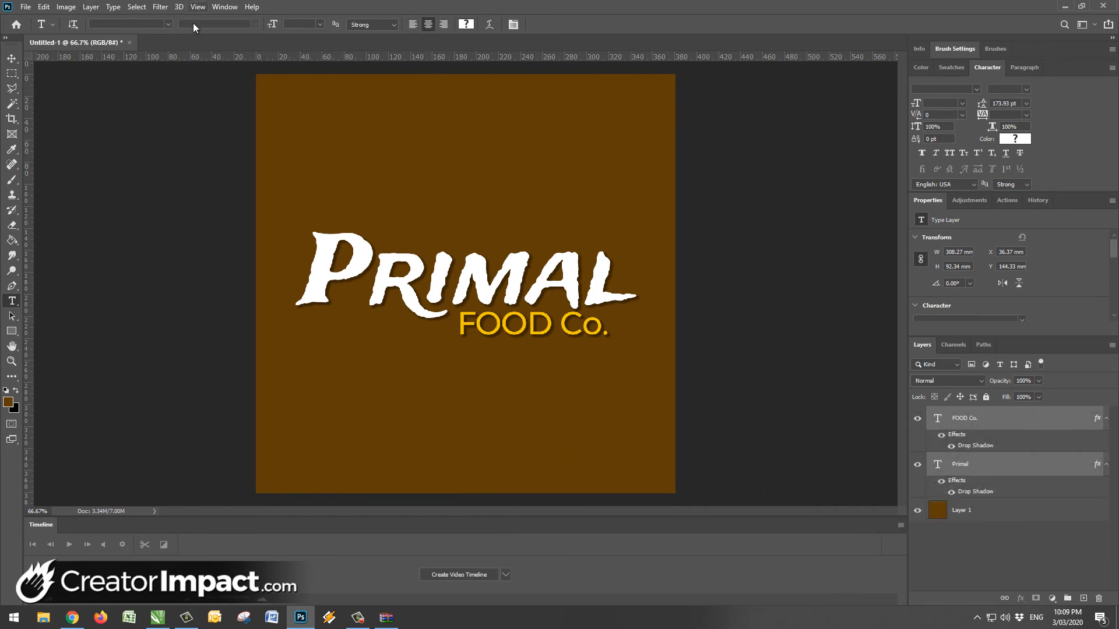
Step: Save the document as a Photoshop file named "Logo File Social" in the "design a logo" folder
left_click(26, 7)
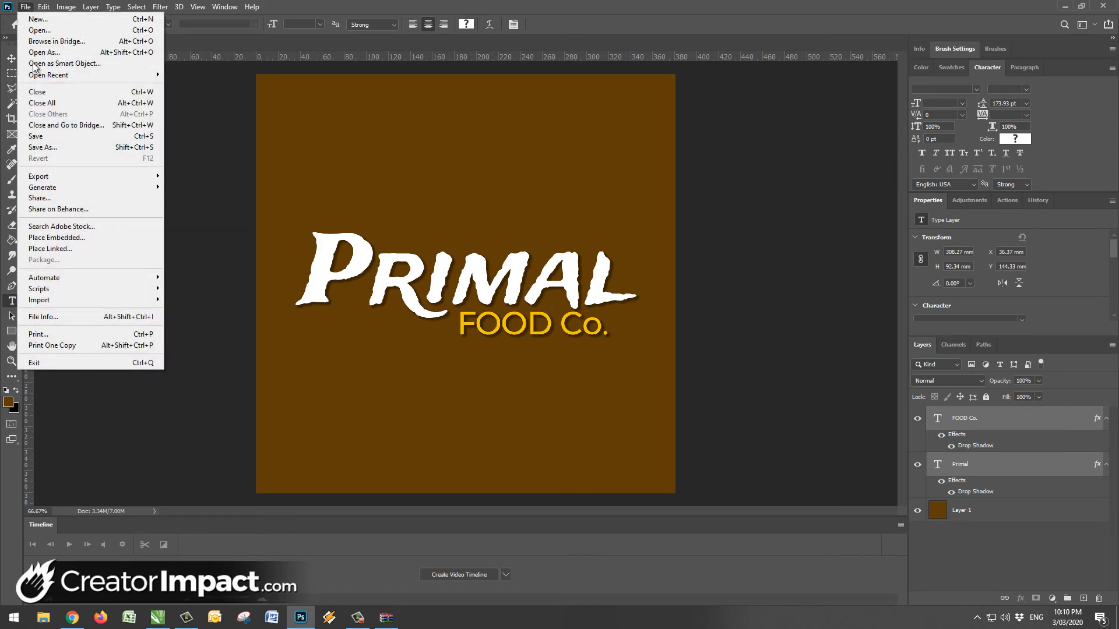
left_click(58, 146)
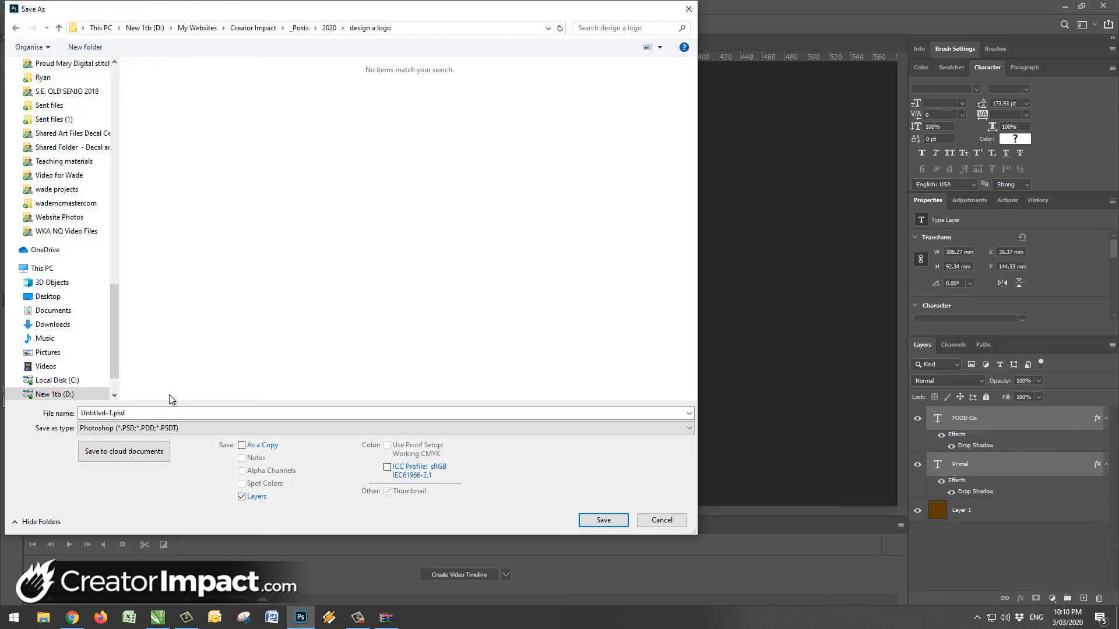
type("L")
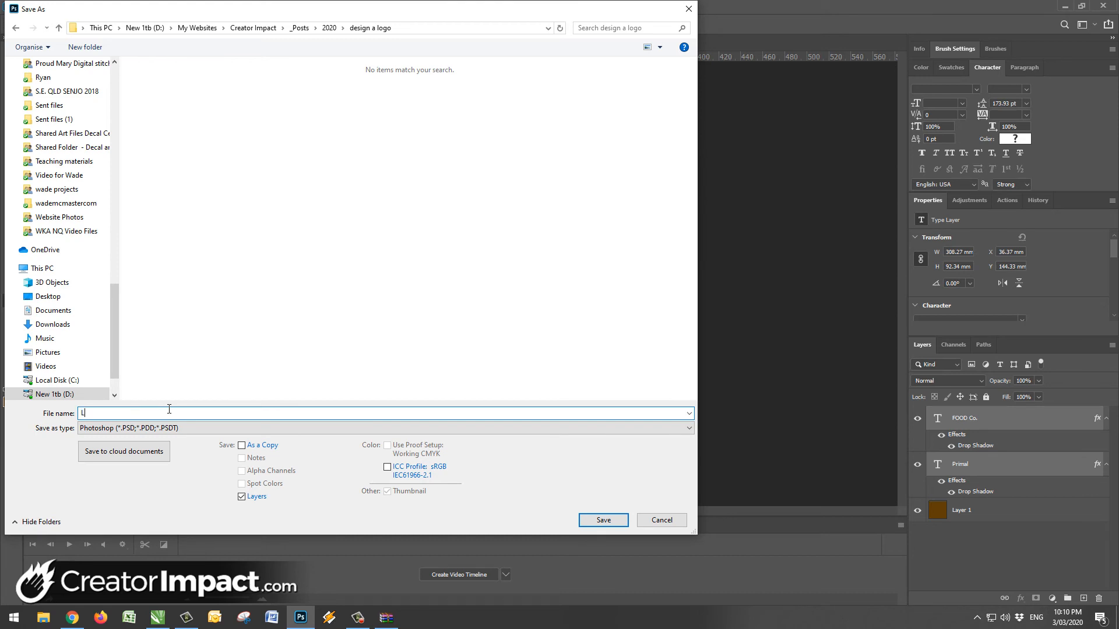
type("ogo ")
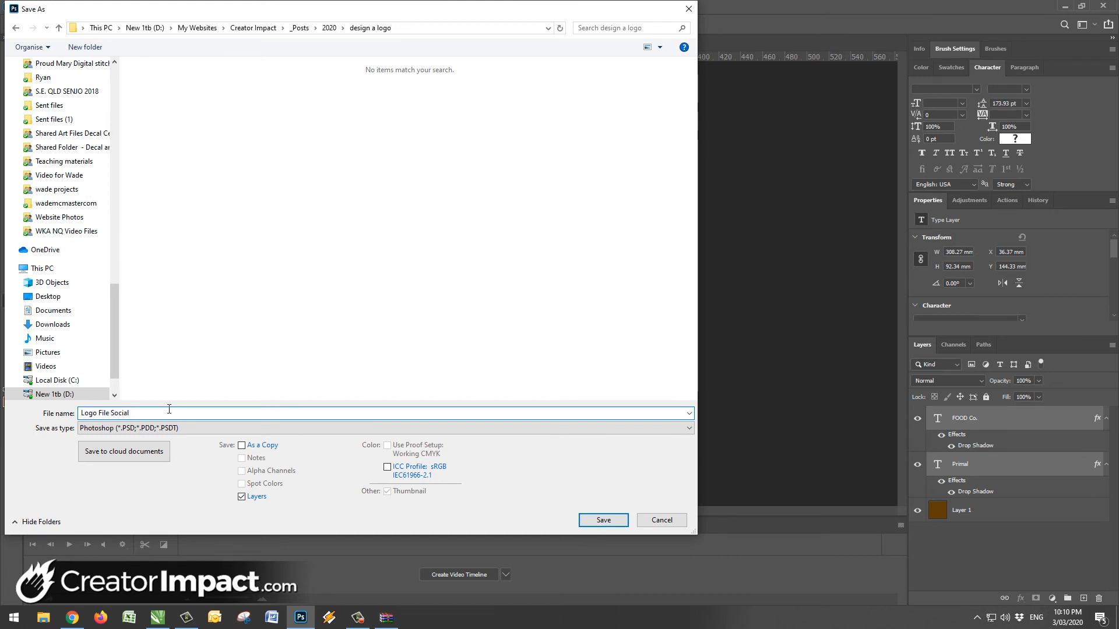
type("File Social")
key("Return")
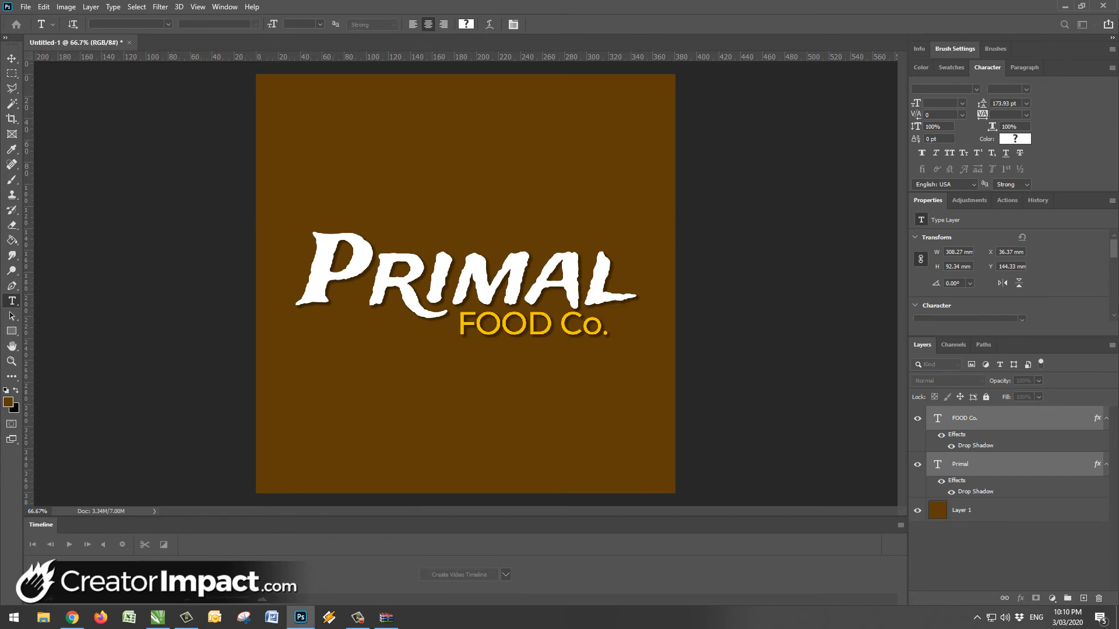
Step: Open the Save for Web (Legacy) export for the logo and set its preview zoom to 50%
left_click(26, 7)
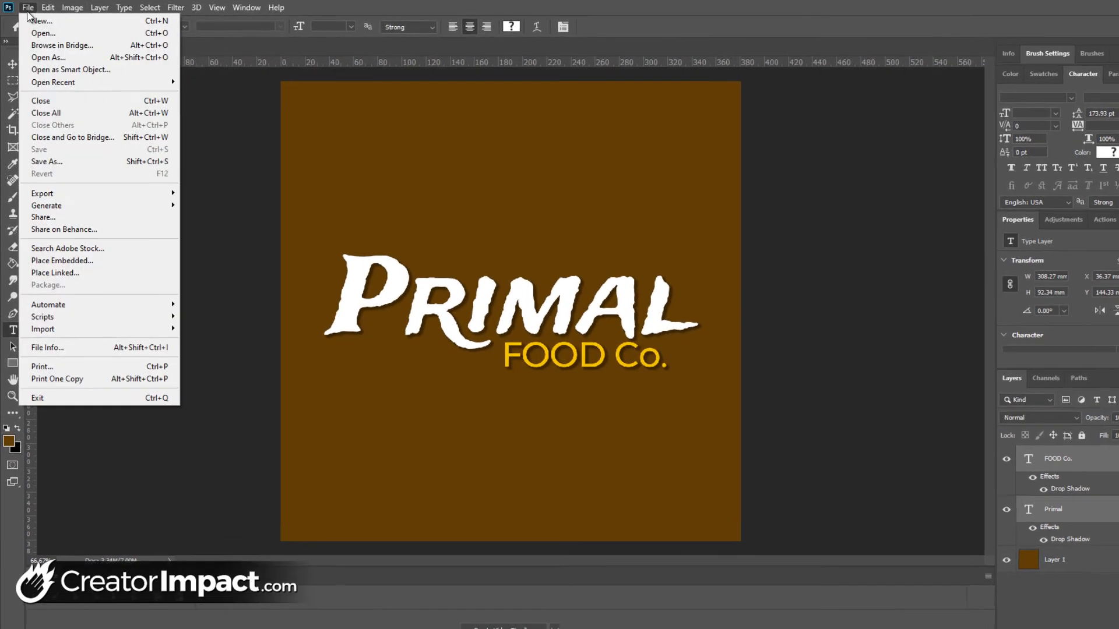
mouse_move(73, 216)
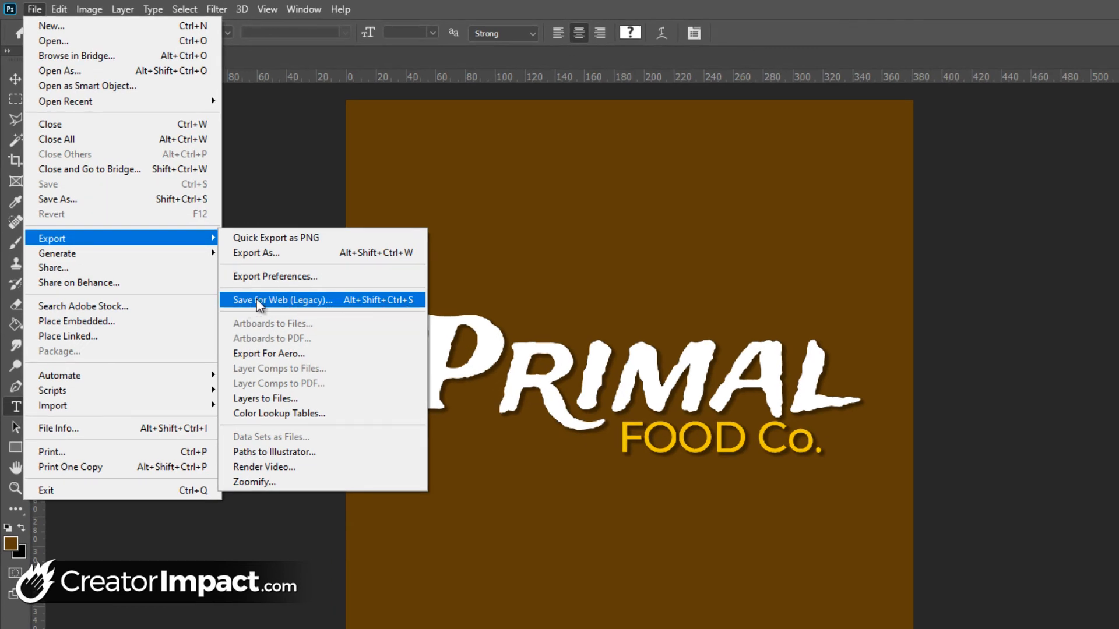
left_click(376, 301)
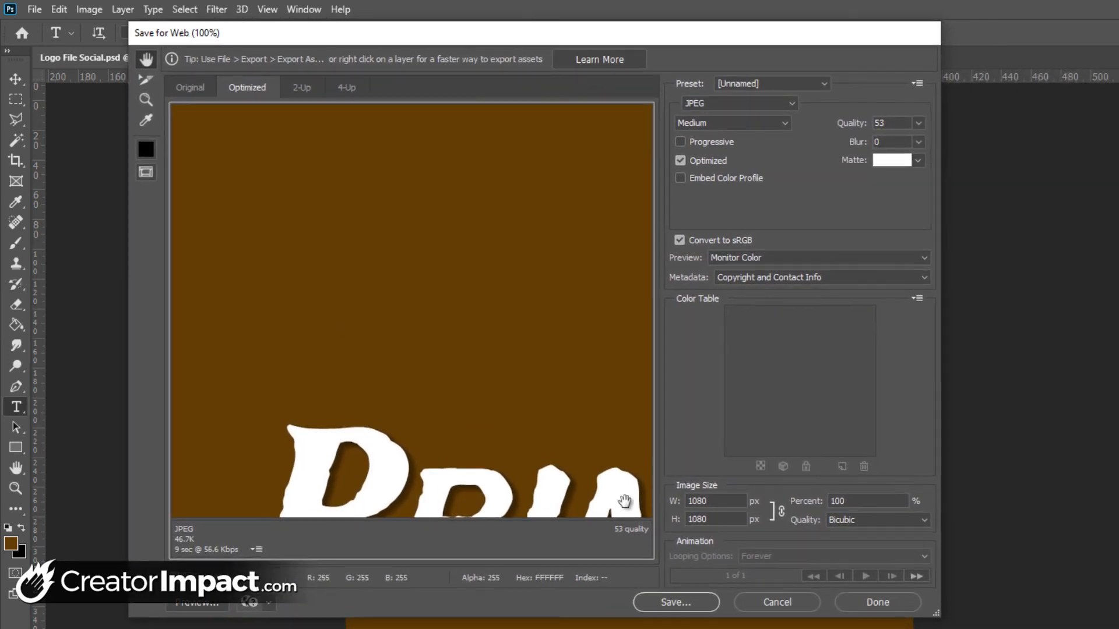
left_click_drag(624, 501, 394, 236)
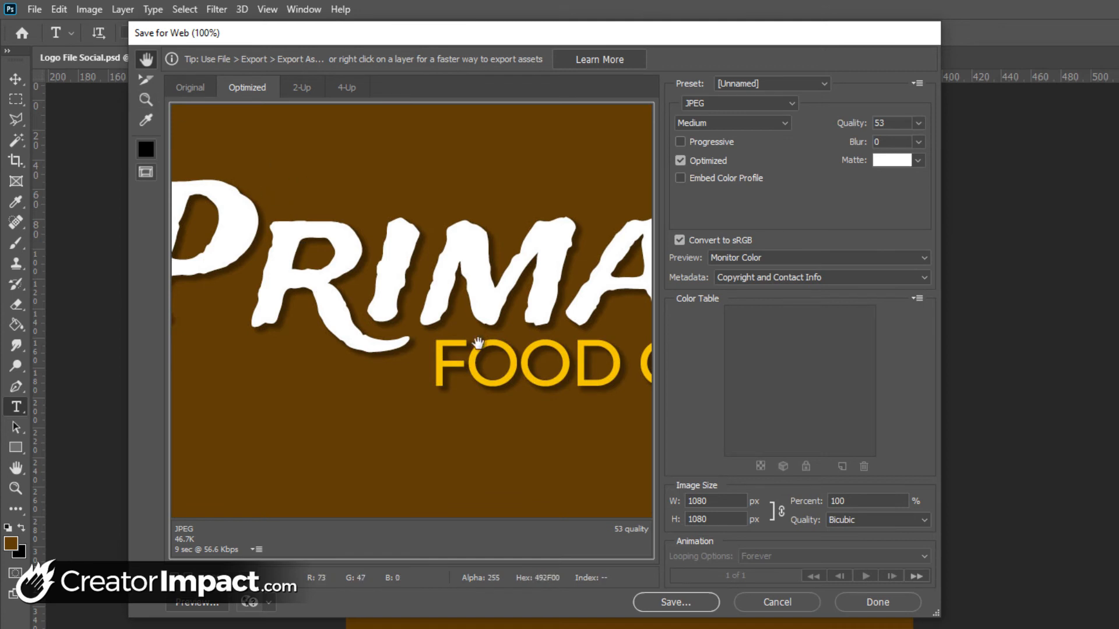
scroll(395, 345, "down", 3)
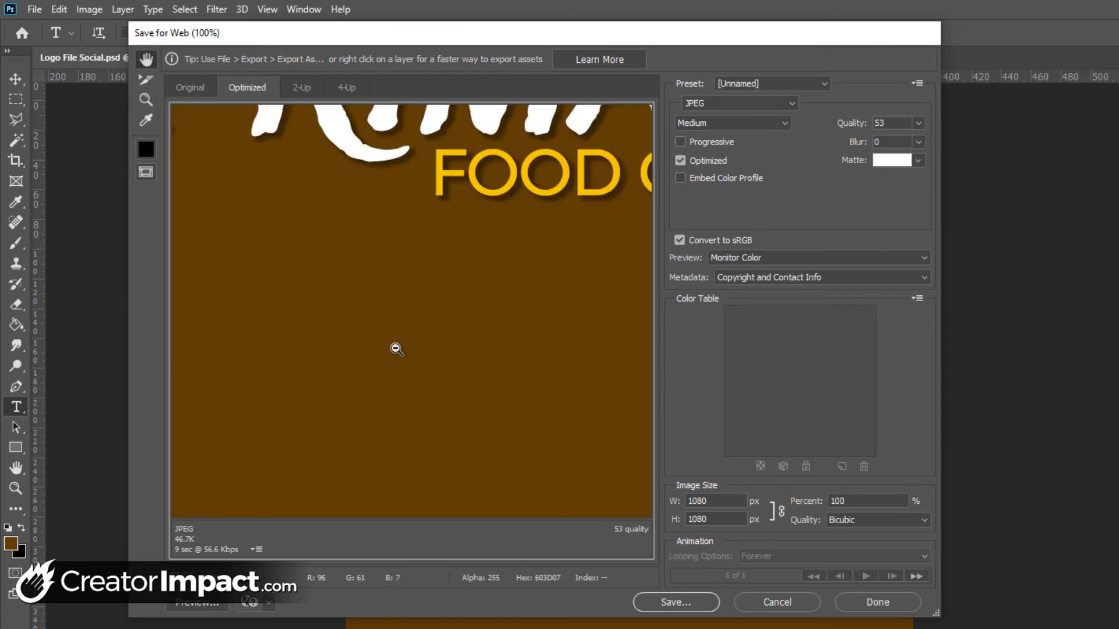
left_click(396, 349, "alt")
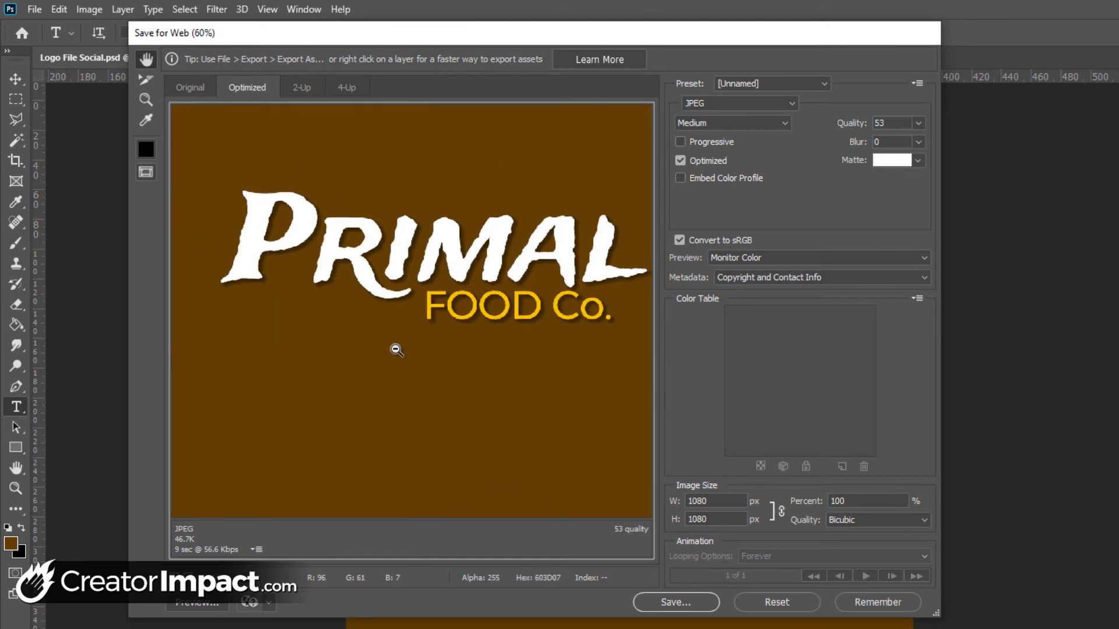
left_click(396, 348, "alt")
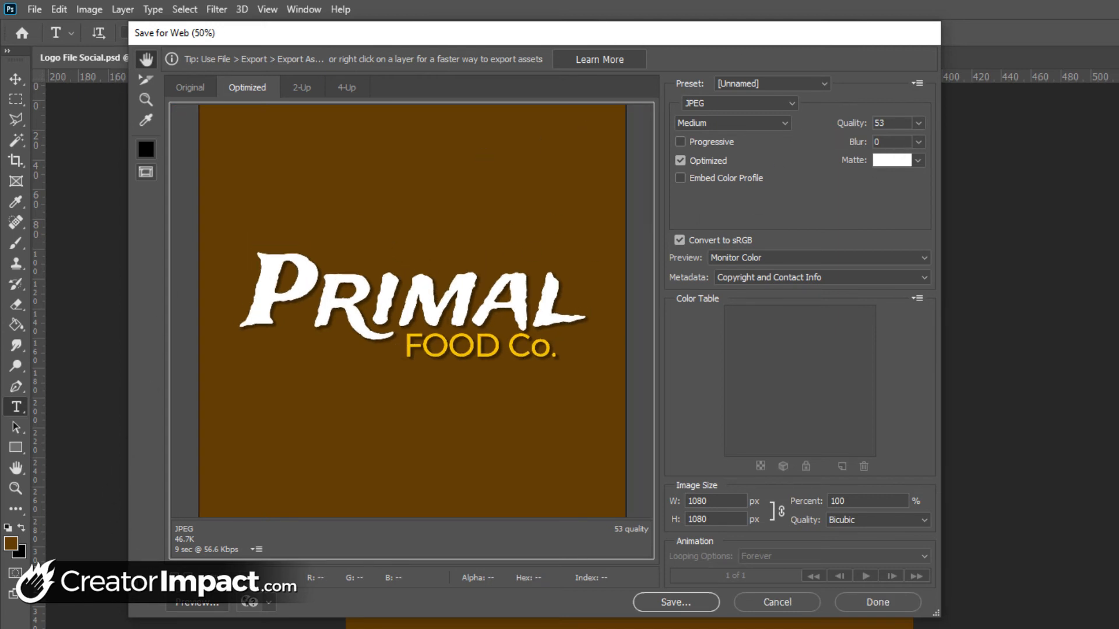
left_click(216, 578)
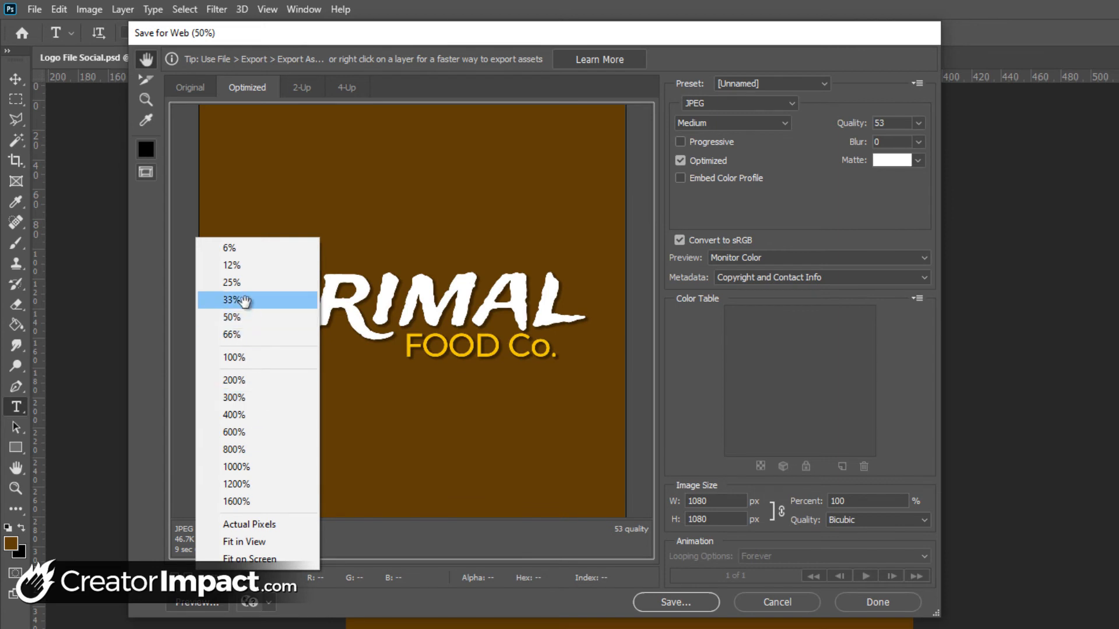
left_click(244, 301)
left_click(215, 577)
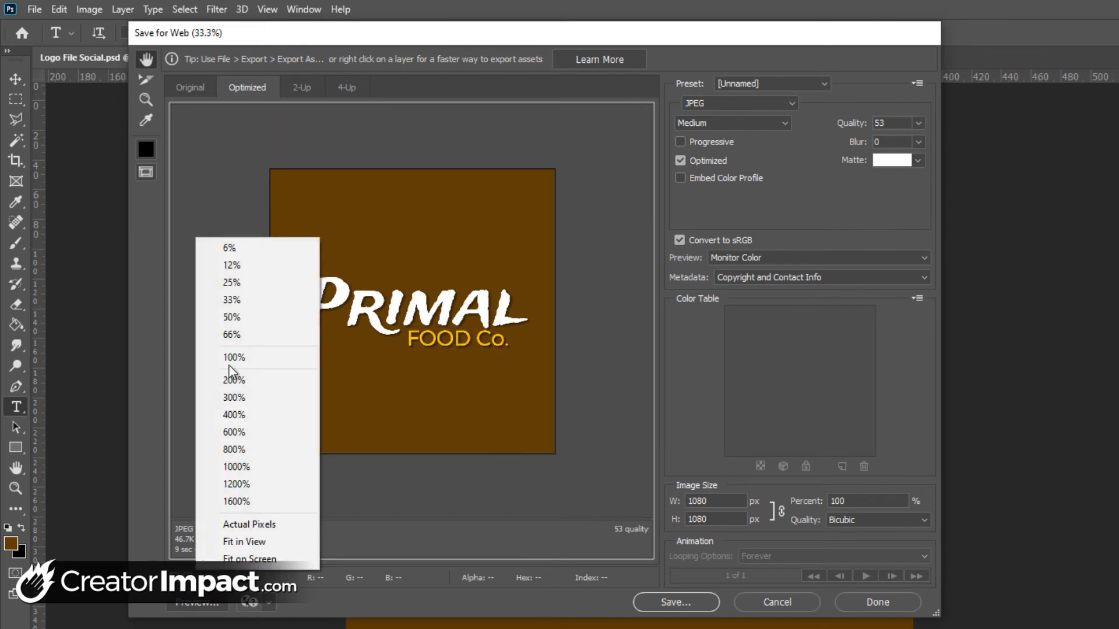
left_click(233, 317)
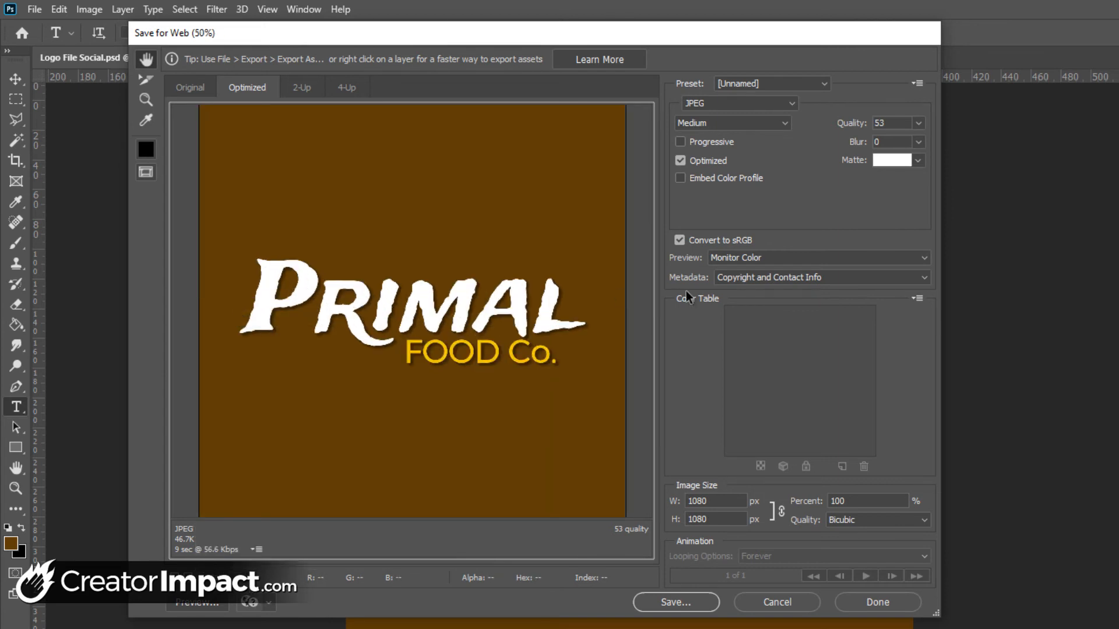
Step: Choose JPEG as the export format and magnify the letter P of "Primal" in the preview
left_click(697, 102)
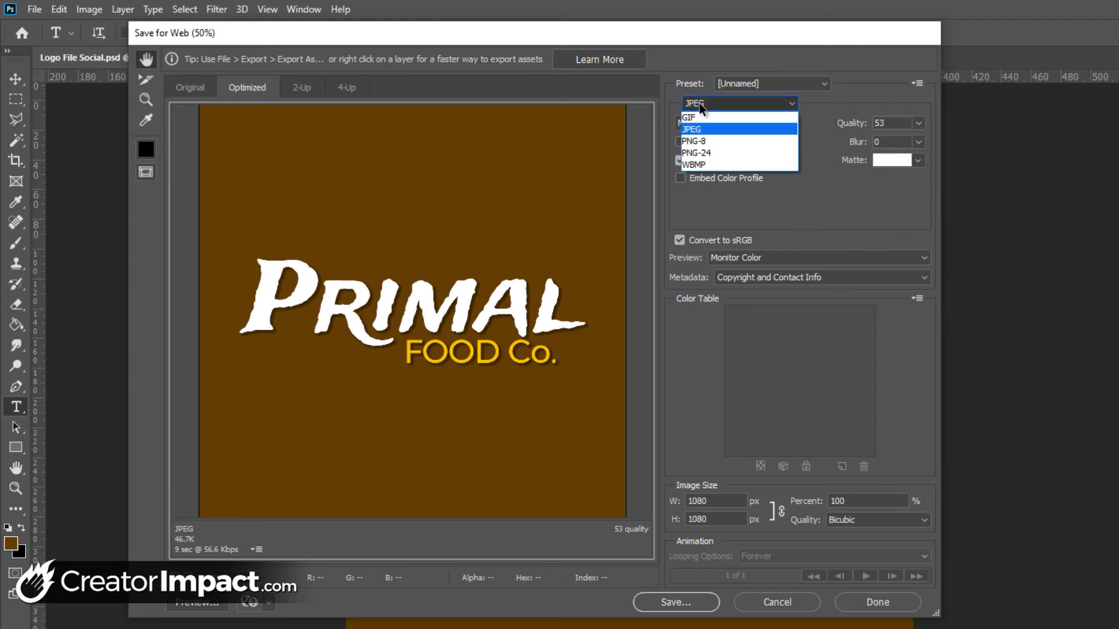
left_click(722, 131)
left_click_drag(373, 274, 441, 310)
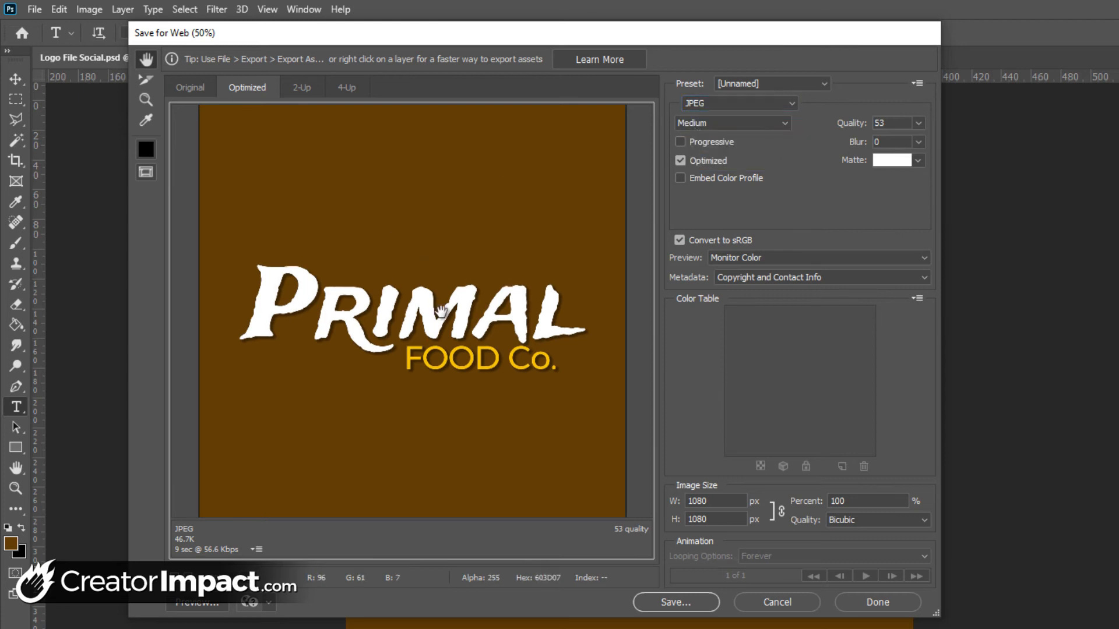
left_click(146, 99)
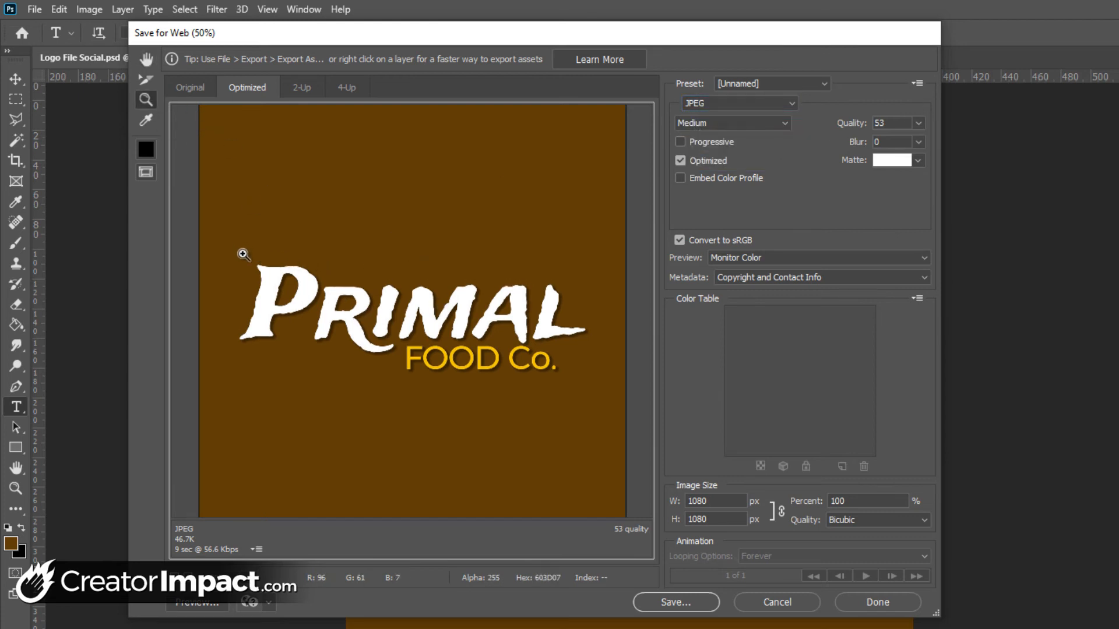
left_click_drag(243, 255, 328, 327)
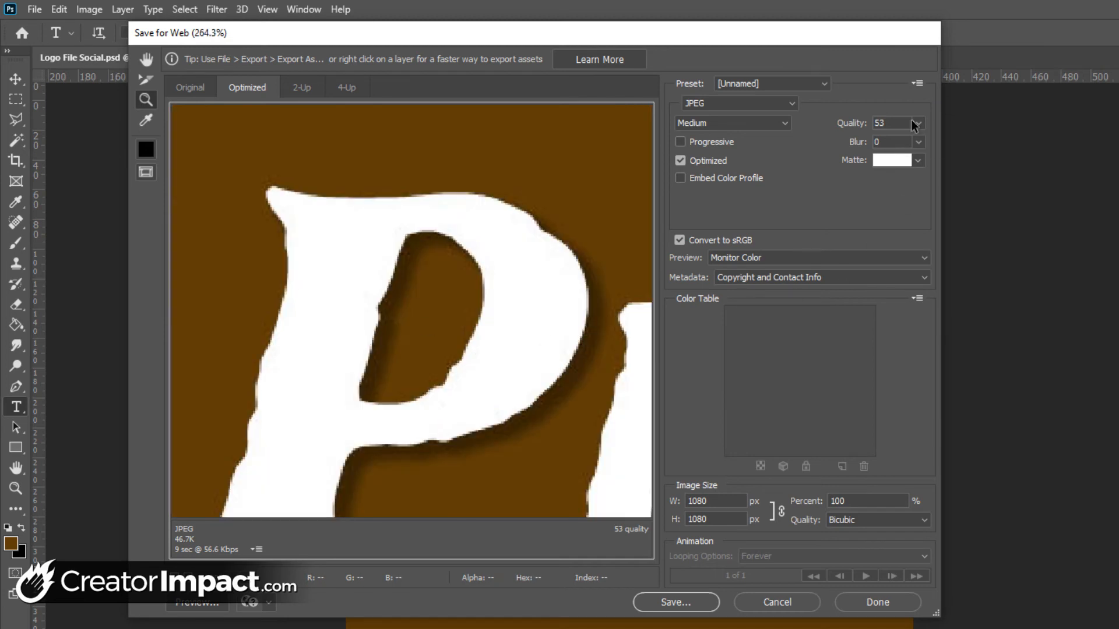
Step: Try a JPEG quality of 14, set it to 65 instead, and fit the whole logo in the preview
left_click(916, 123)
left_click(851, 143)
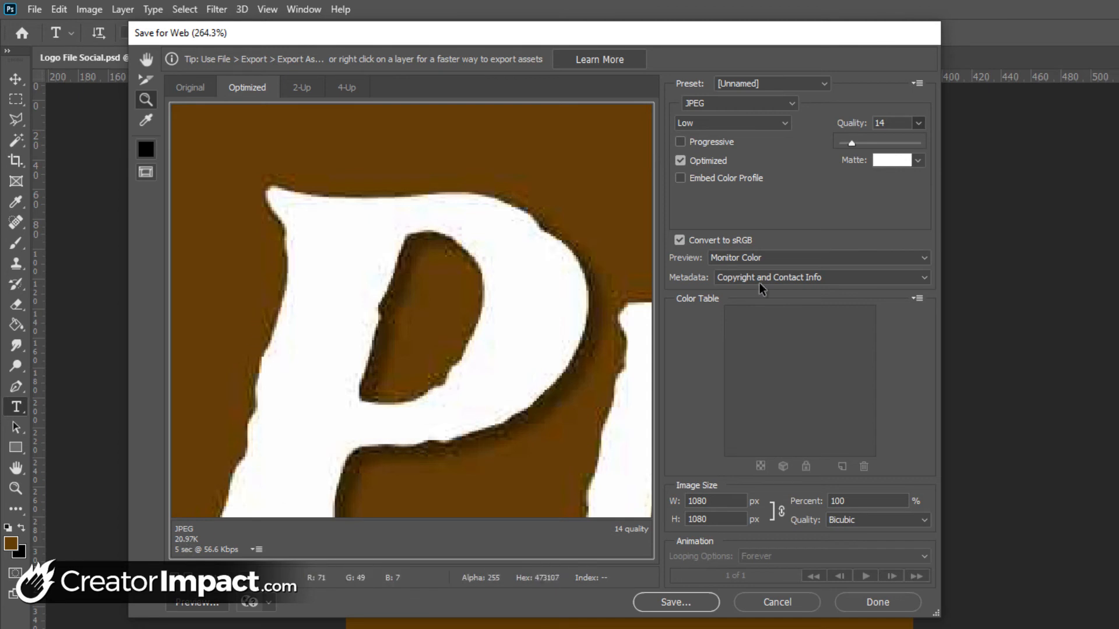
left_click_drag(852, 142, 892, 143)
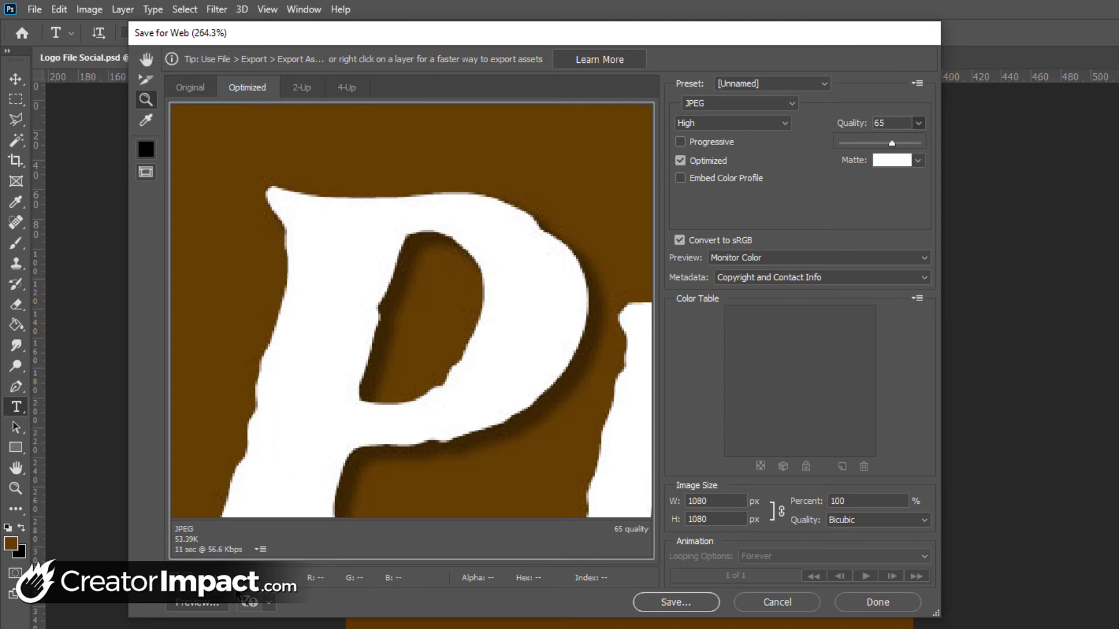
left_click(250, 602)
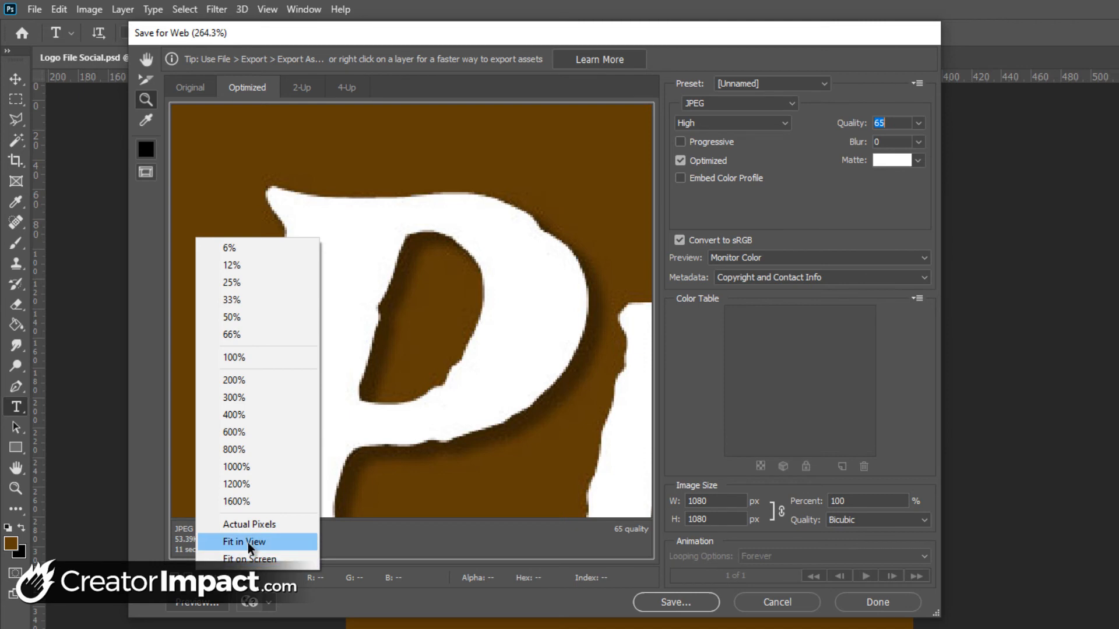
left_click(248, 606)
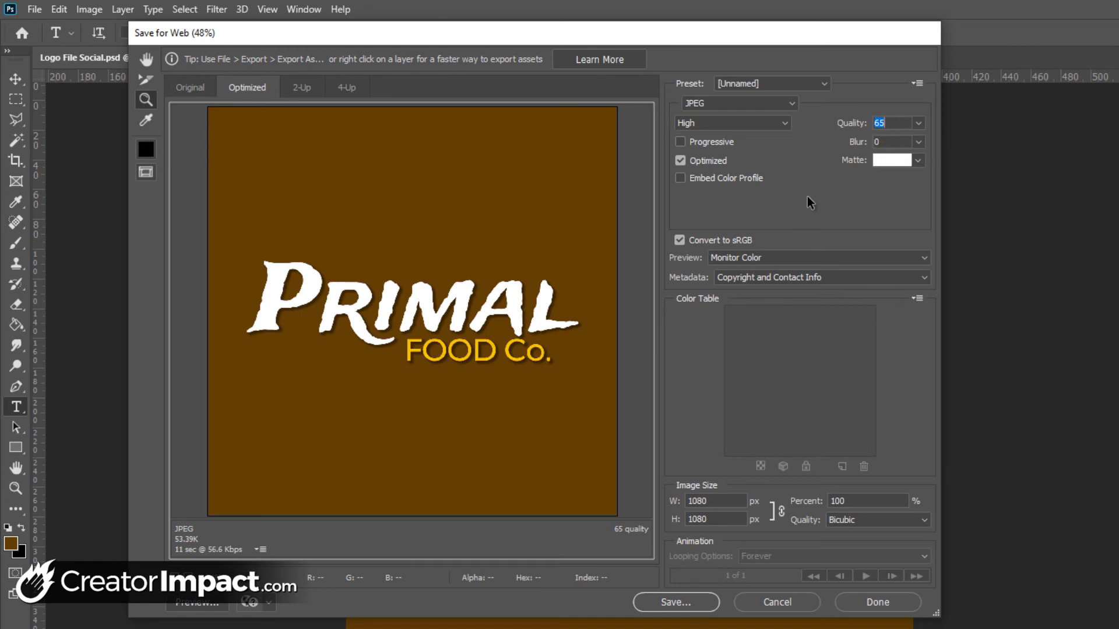
Step: Save the optimized JPEG as "social logo" in the "design a logo" folder
left_click(673, 602)
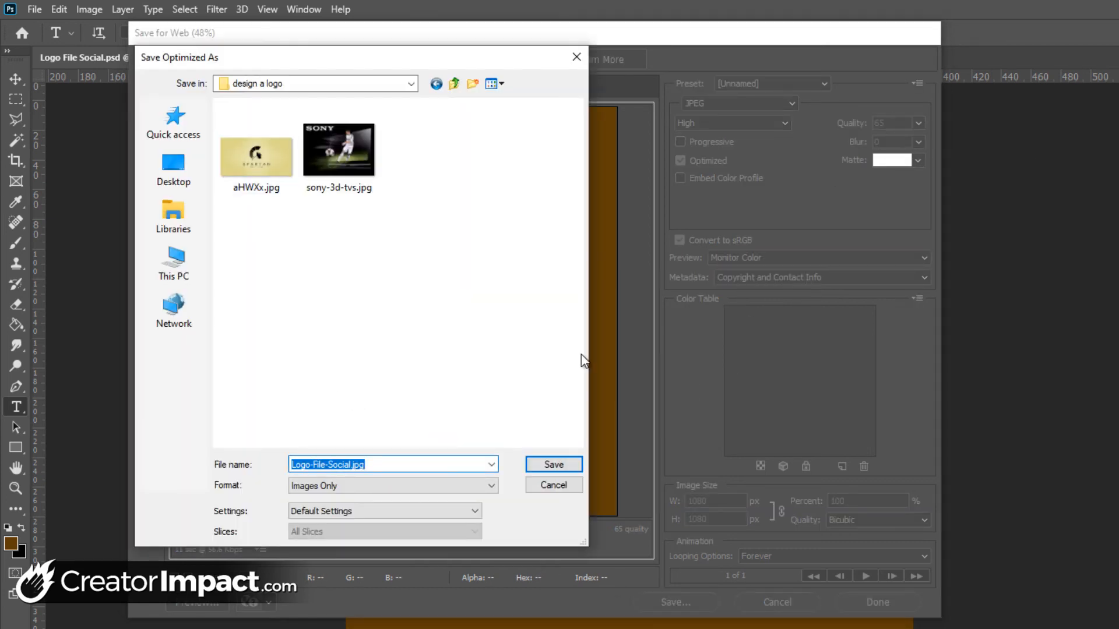
type("social log")
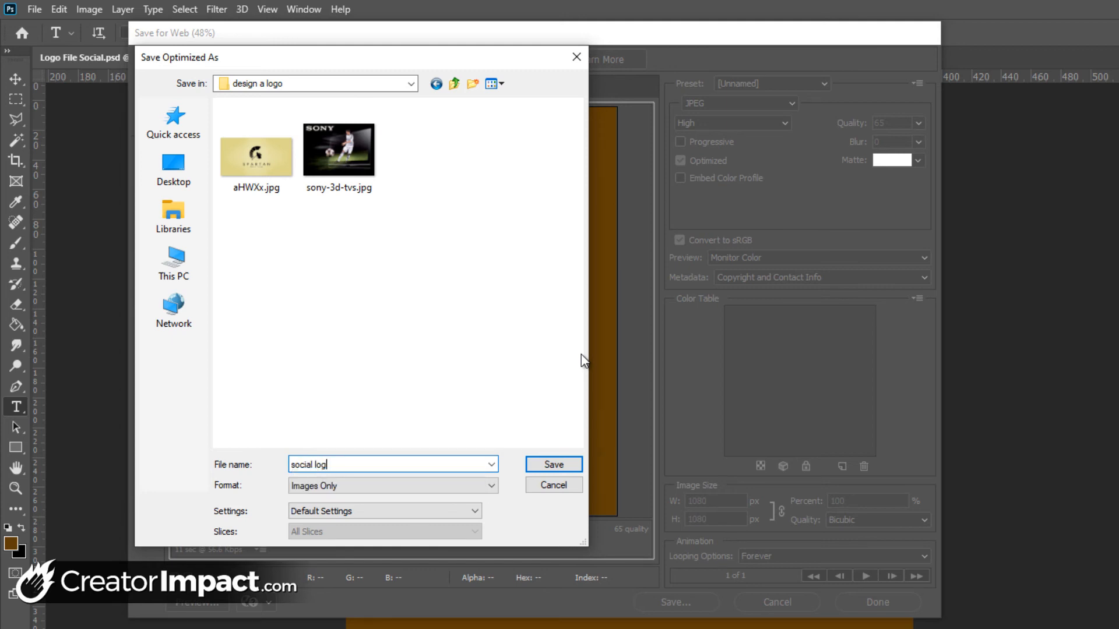
type("o")
key("Return")
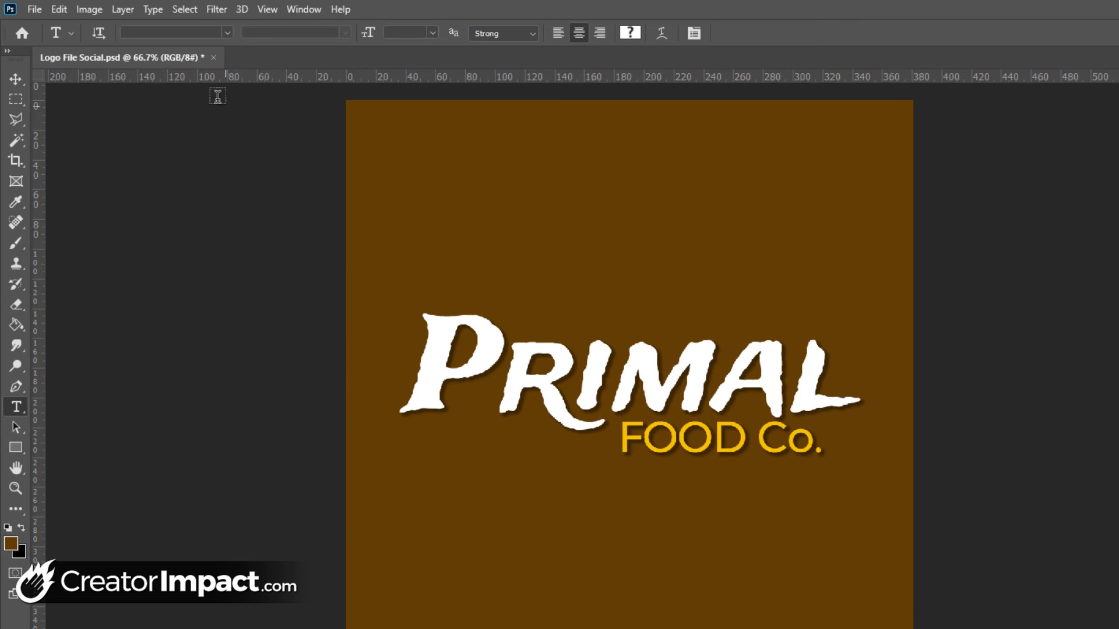
Step: Save the document under the new name "Logo File Website.psd" in the "design a logo" folder
left_click(37, 9)
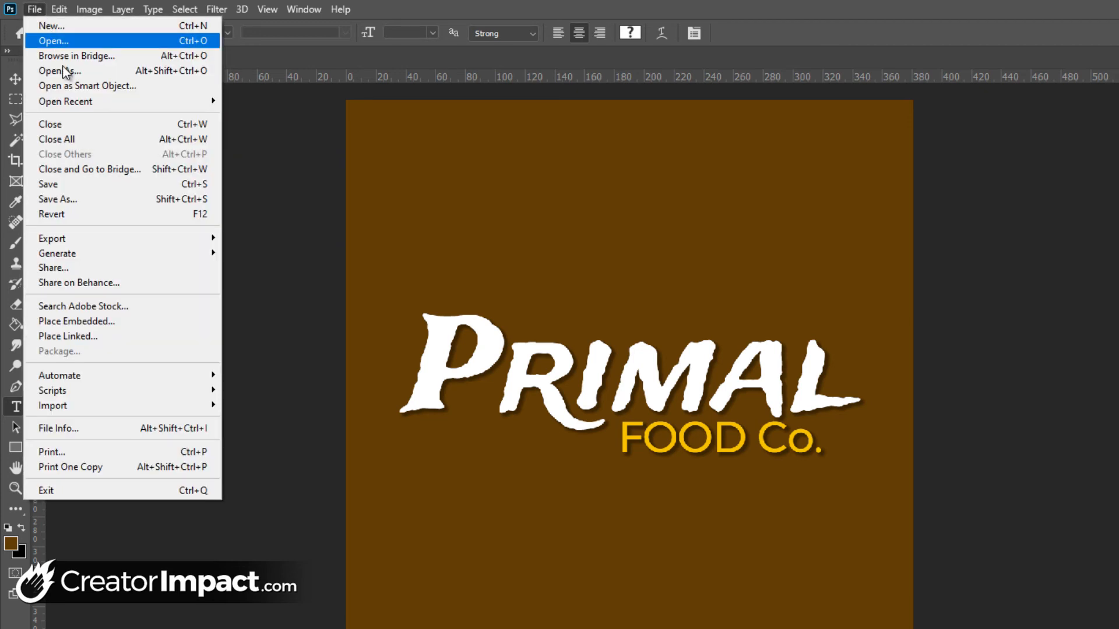
left_click(73, 200)
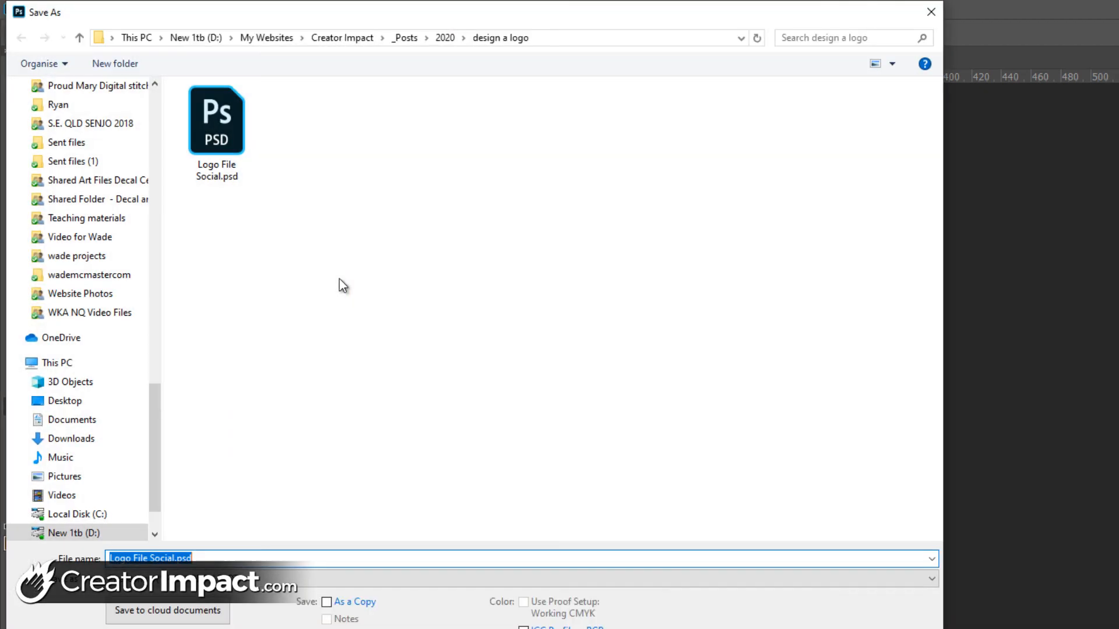
left_click(173, 559)
left_click_drag(151, 560, 520, 556)
type("Website")
key("Return")
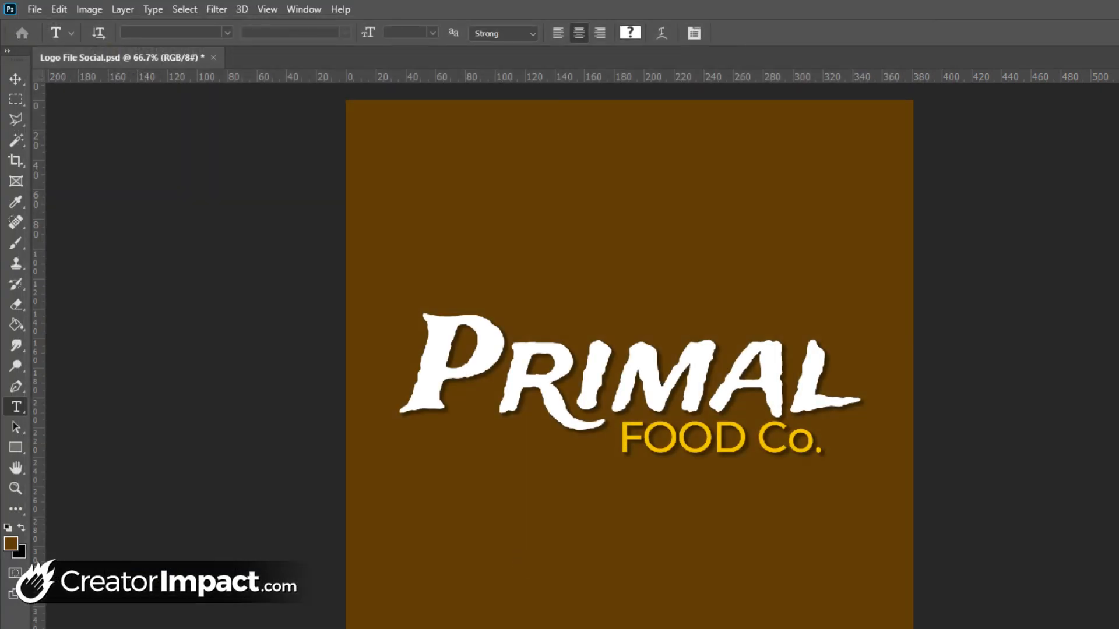
Step: Crop the canvas to a rectangular marquee selection about 335 by 118 mm around the "Primal FOOD Co." text
left_click(16, 100)
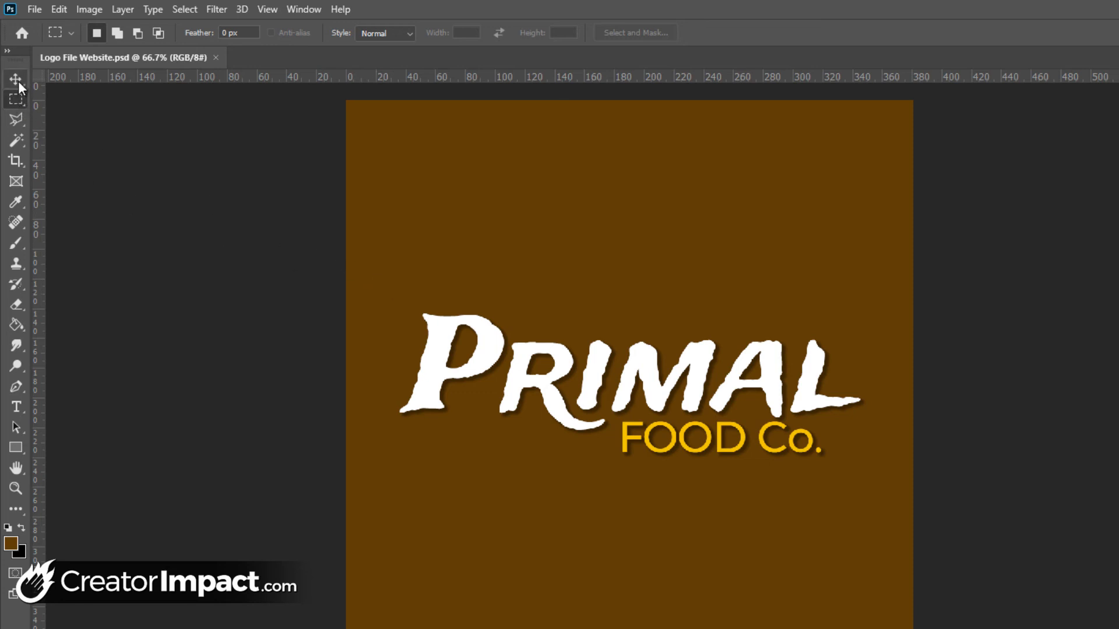
left_click(15, 99)
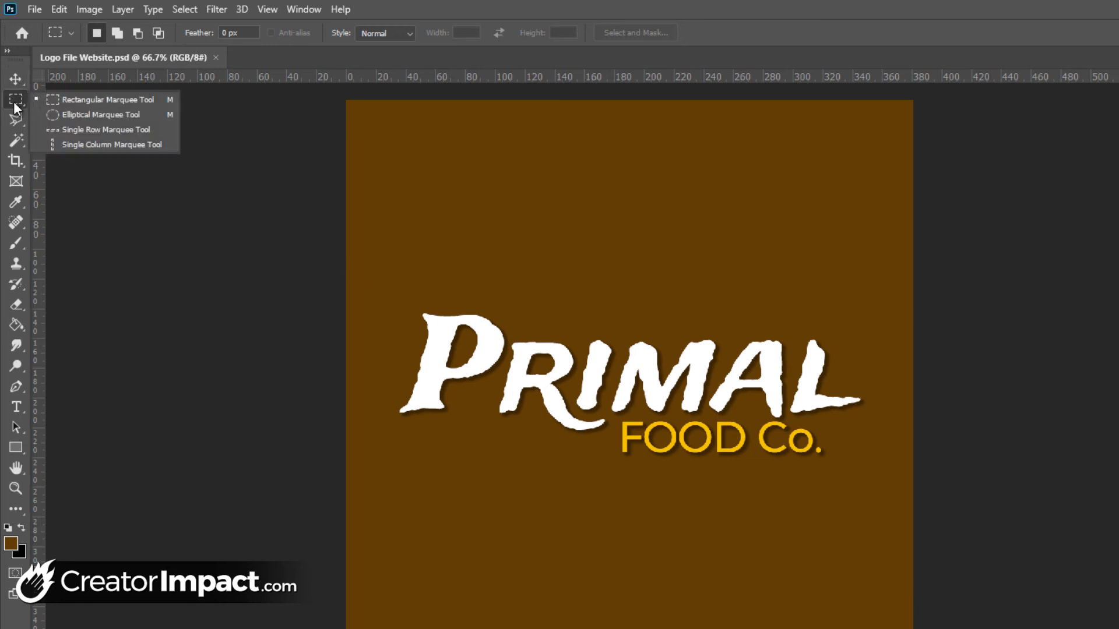
left_click(87, 112)
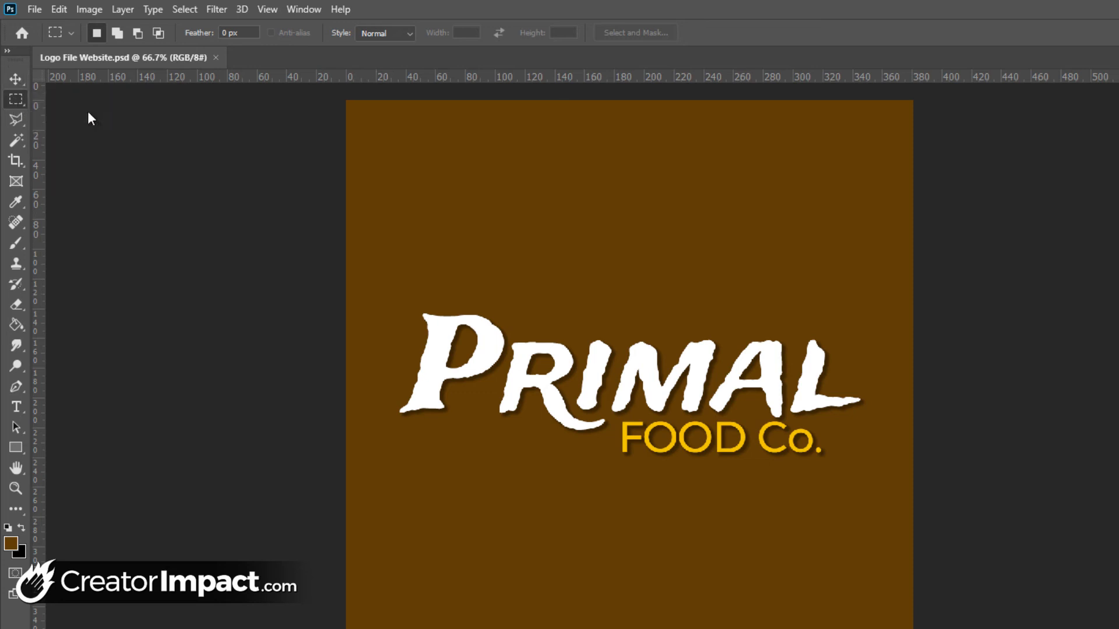
left_click(16, 103)
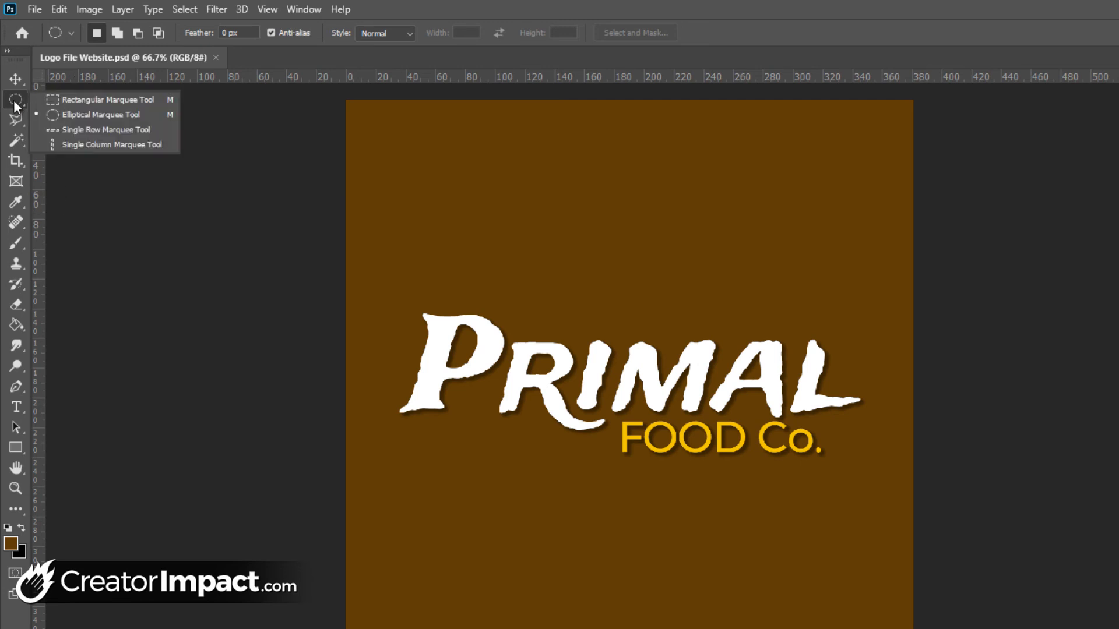
left_click(71, 101)
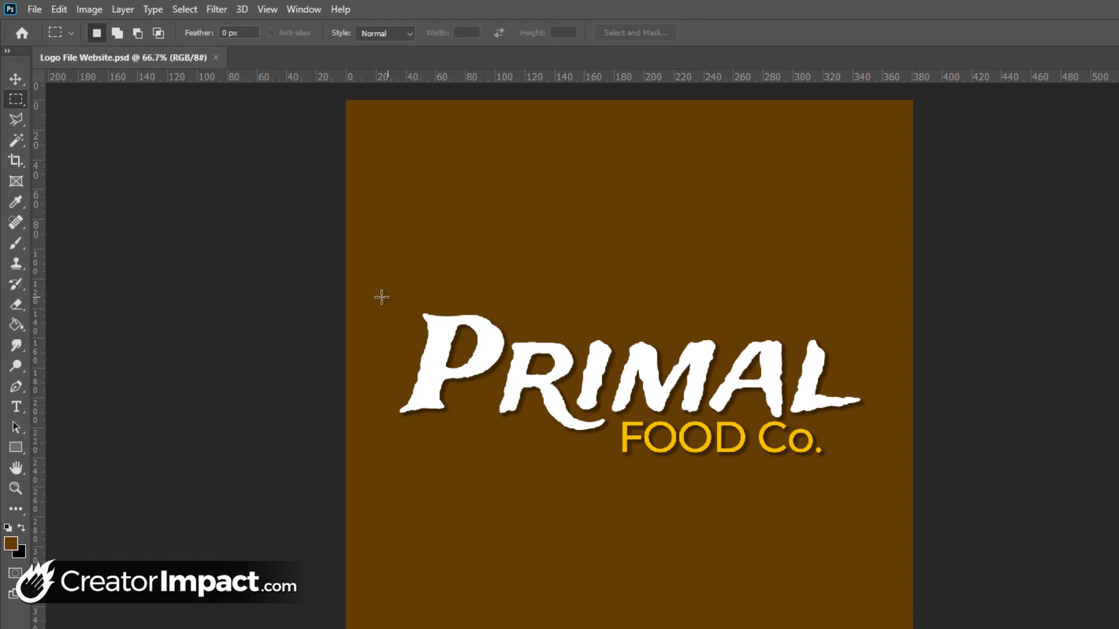
left_click_drag(380, 294, 877, 468)
left_click(92, 7)
left_click(89, 8)
left_click(85, 9)
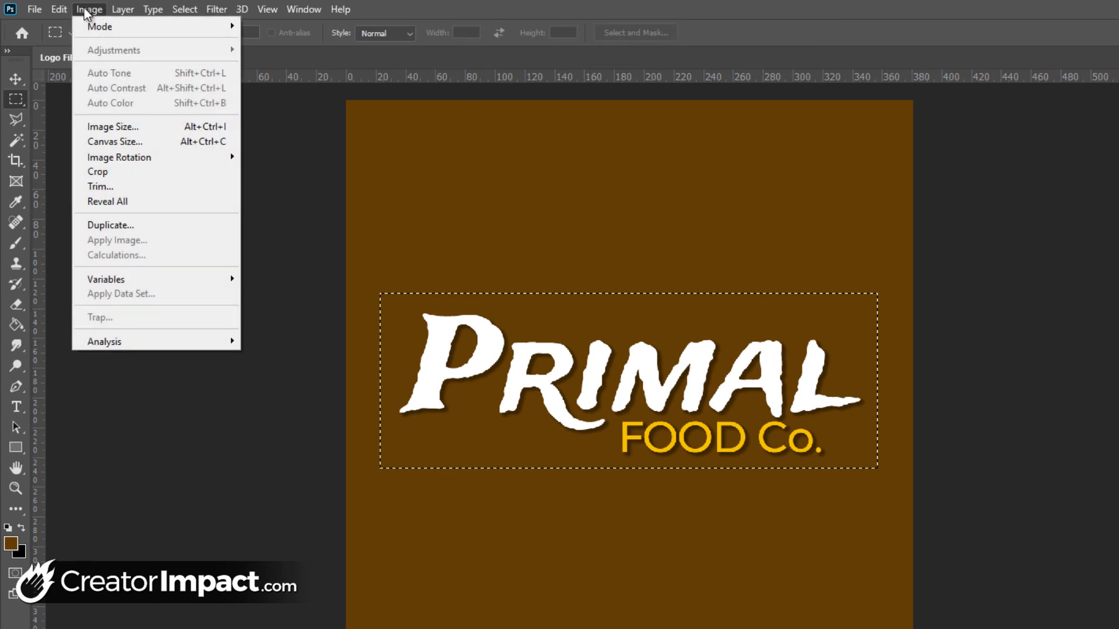
left_click(98, 172)
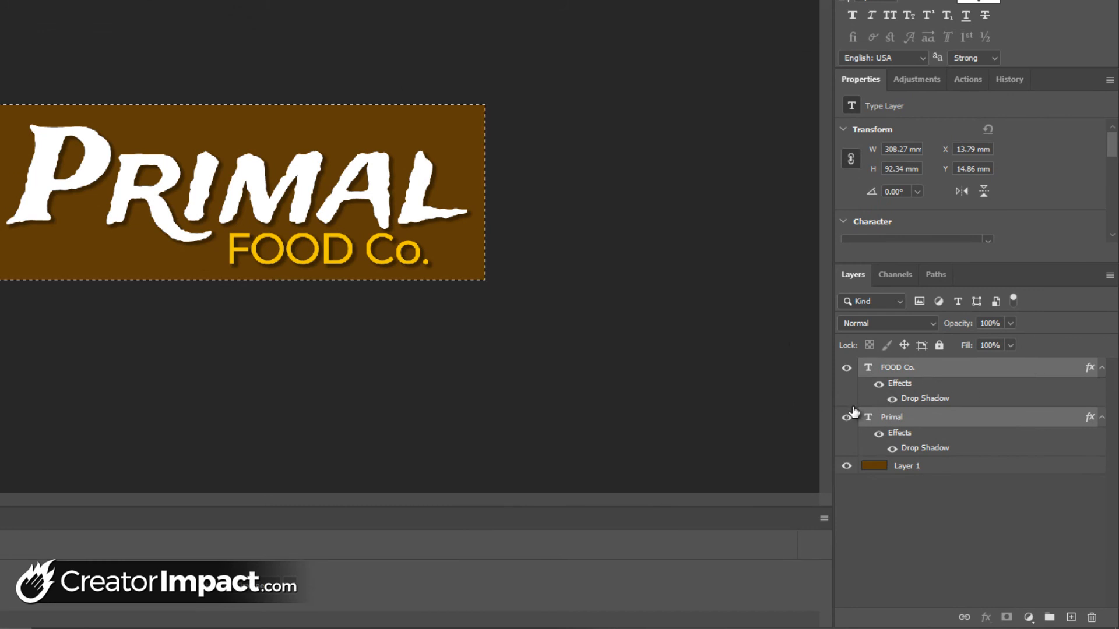
Step: Hide the brown background layer, Layer 1, so only the logo text shows on transparency
left_click(931, 479)
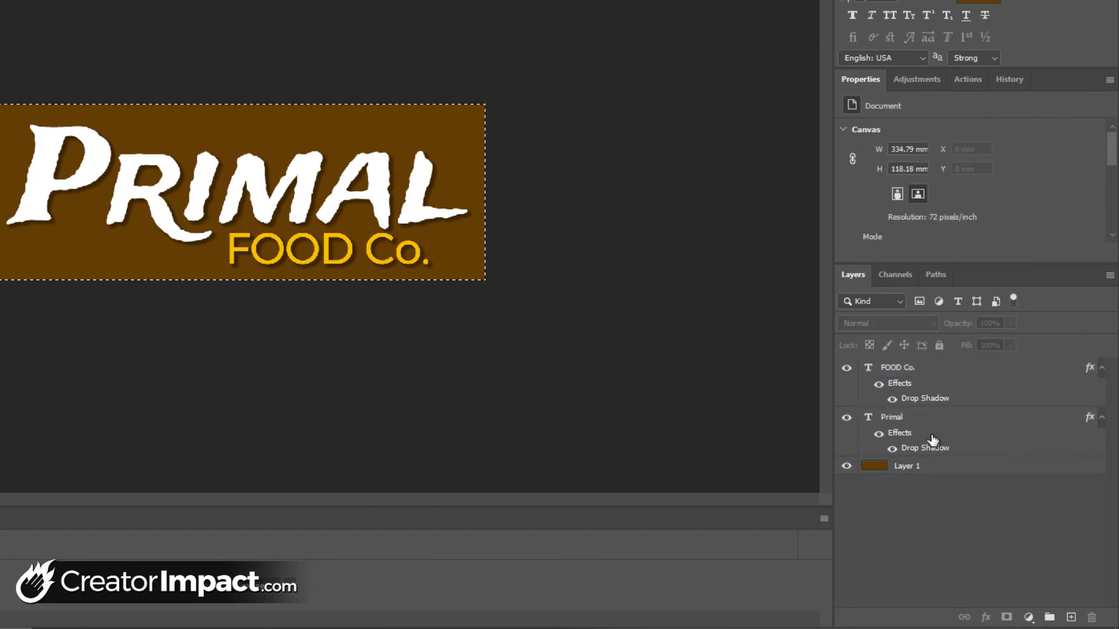
left_click(914, 469)
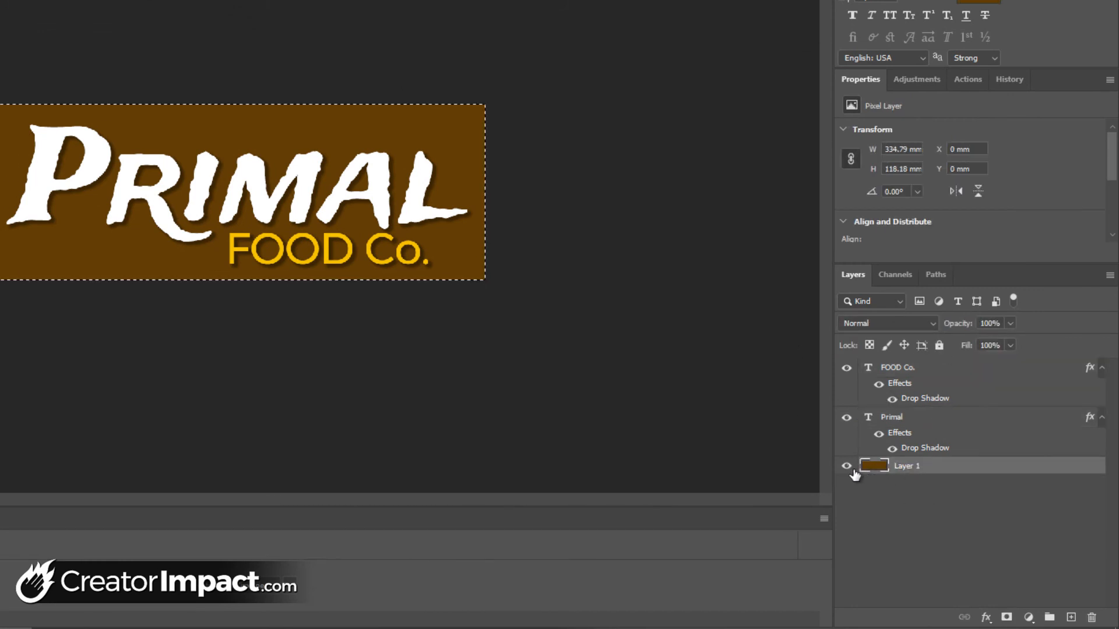
left_click(847, 467)
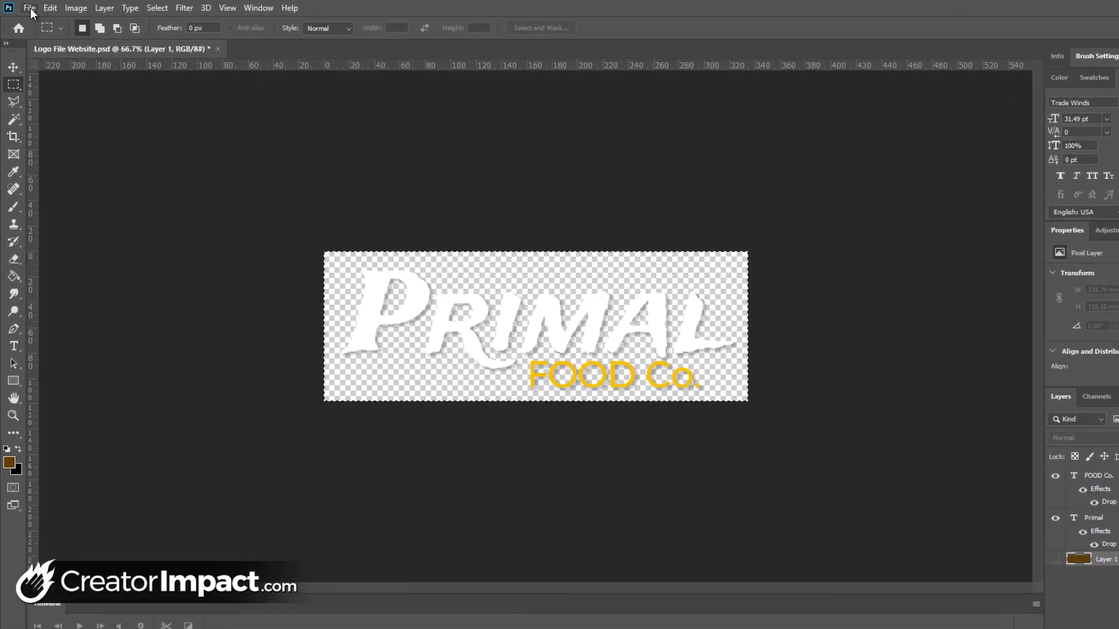
Step: Open the Save for Web (Legacy) export for the cropped logo and choose PNG-24 as the format
left_click(26, 7)
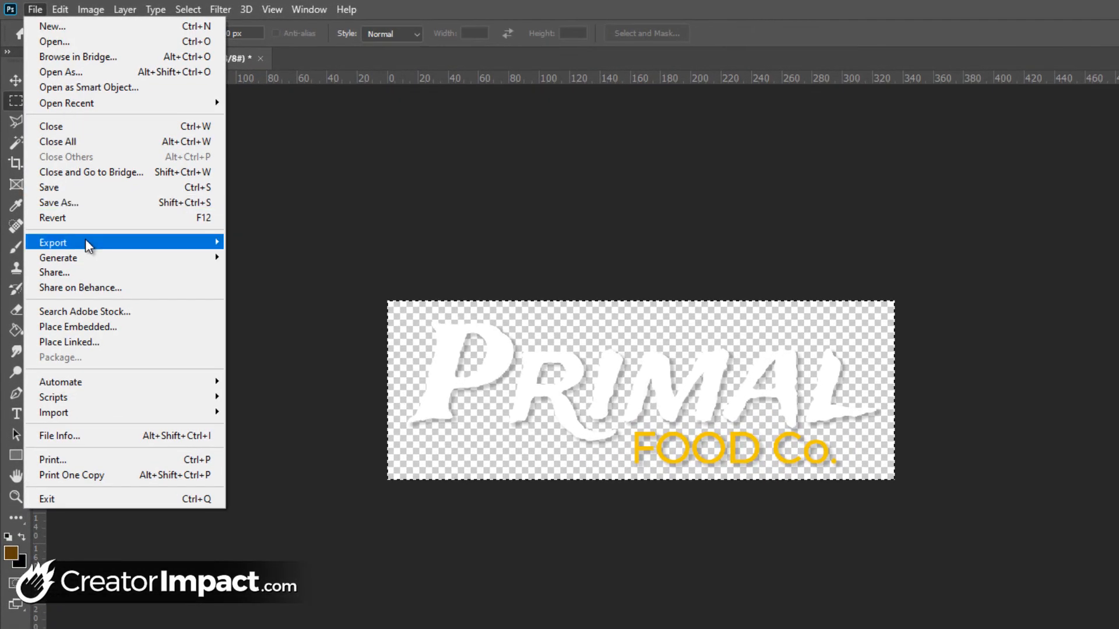
mouse_move(90, 238)
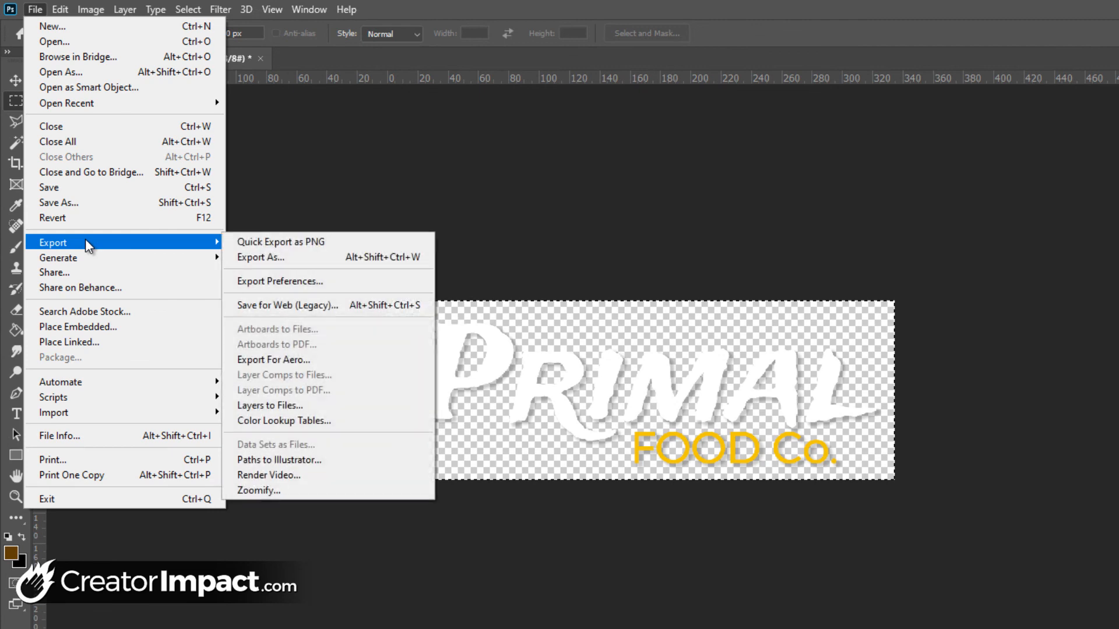
left_click(337, 304)
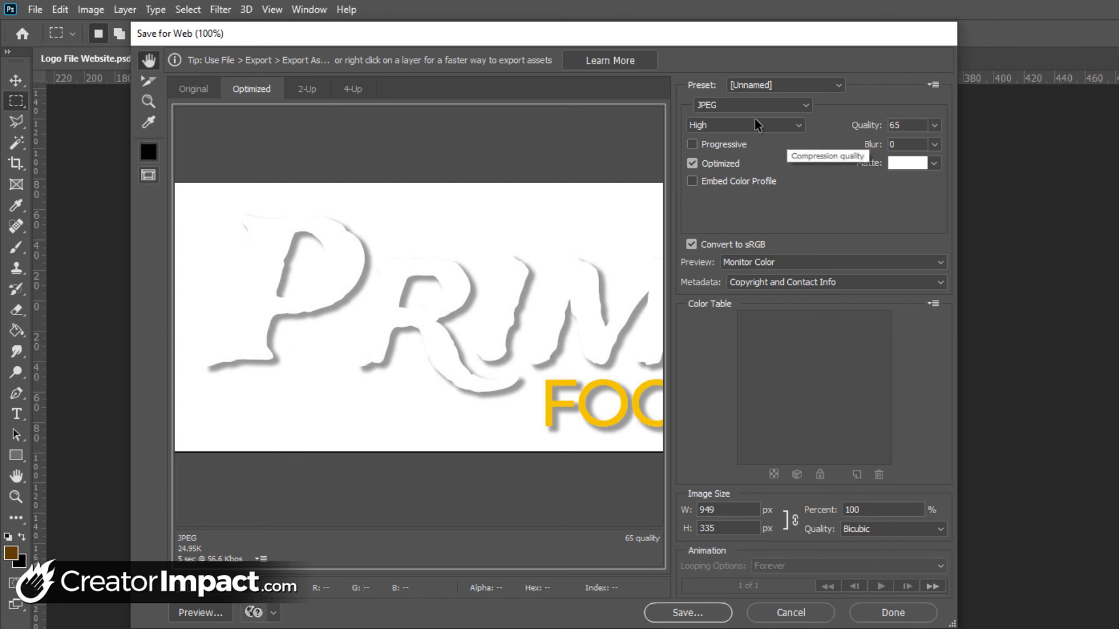
left_click(711, 105)
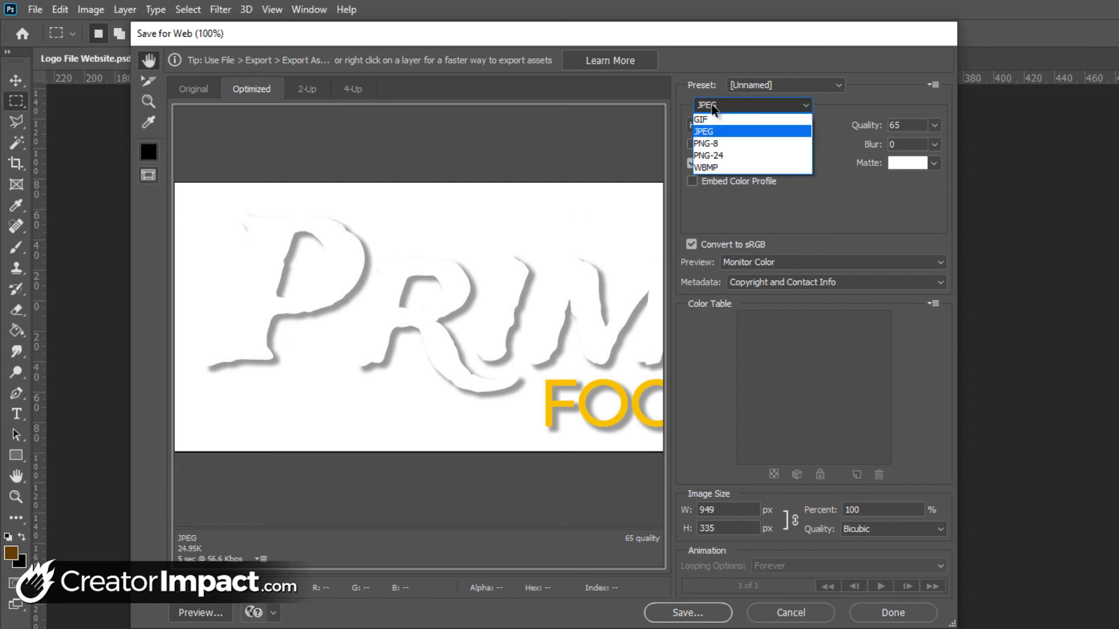
left_click(727, 157)
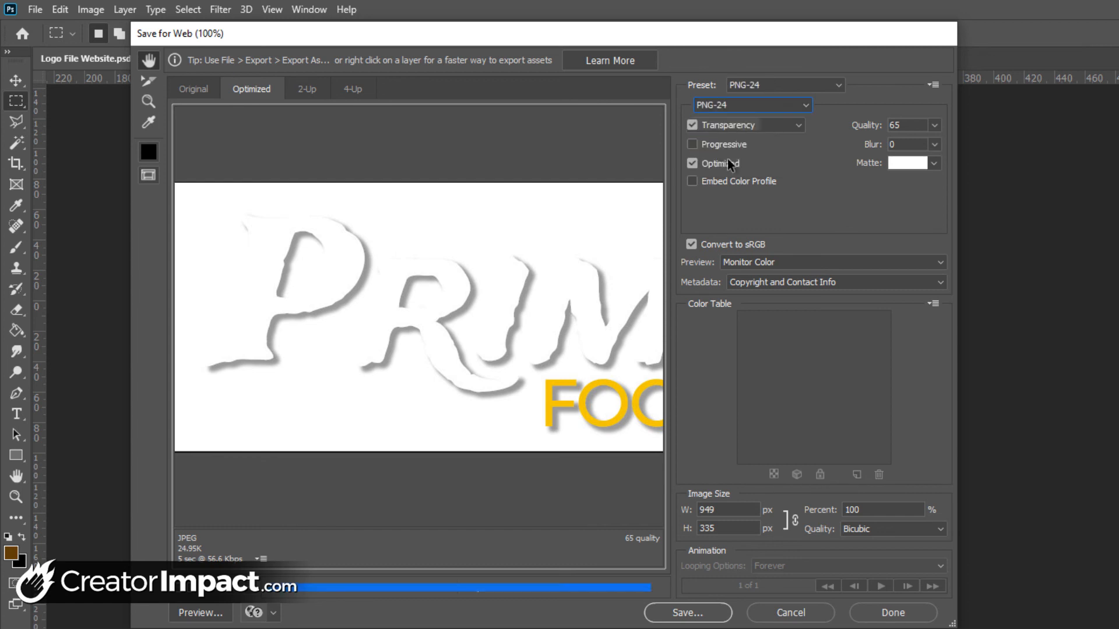
left_click_drag(606, 324, 591, 297)
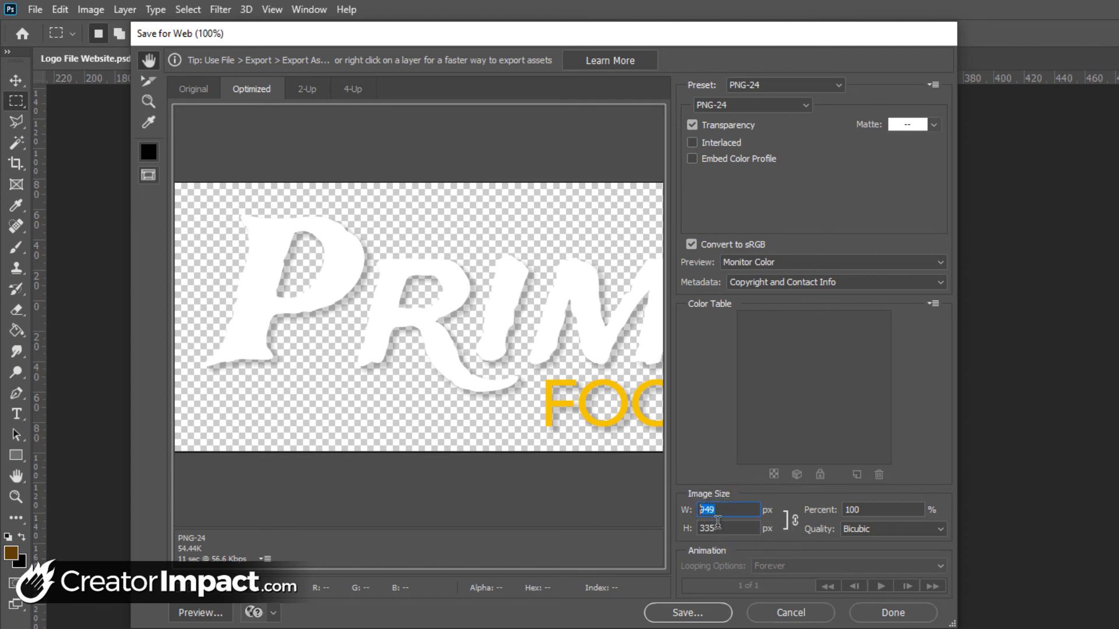
Step: Set the export width to 450 px and save the PNG as "Logo-File-Website.png" in the "design a logo" folder
left_click(736, 509)
double_click(744, 509)
left_click(701, 525)
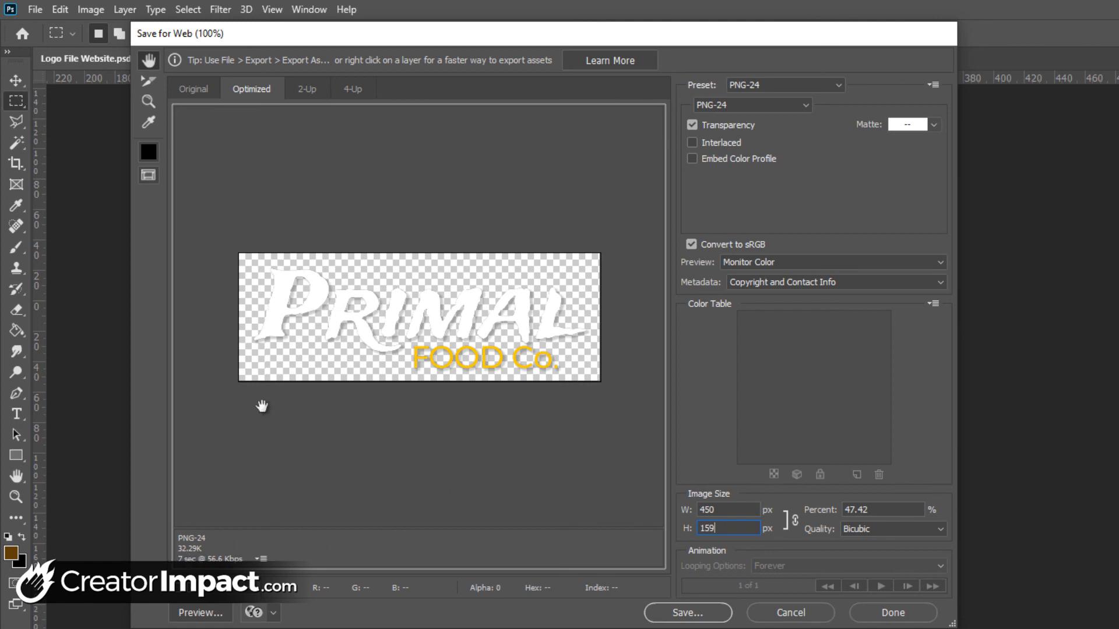
left_click(697, 617)
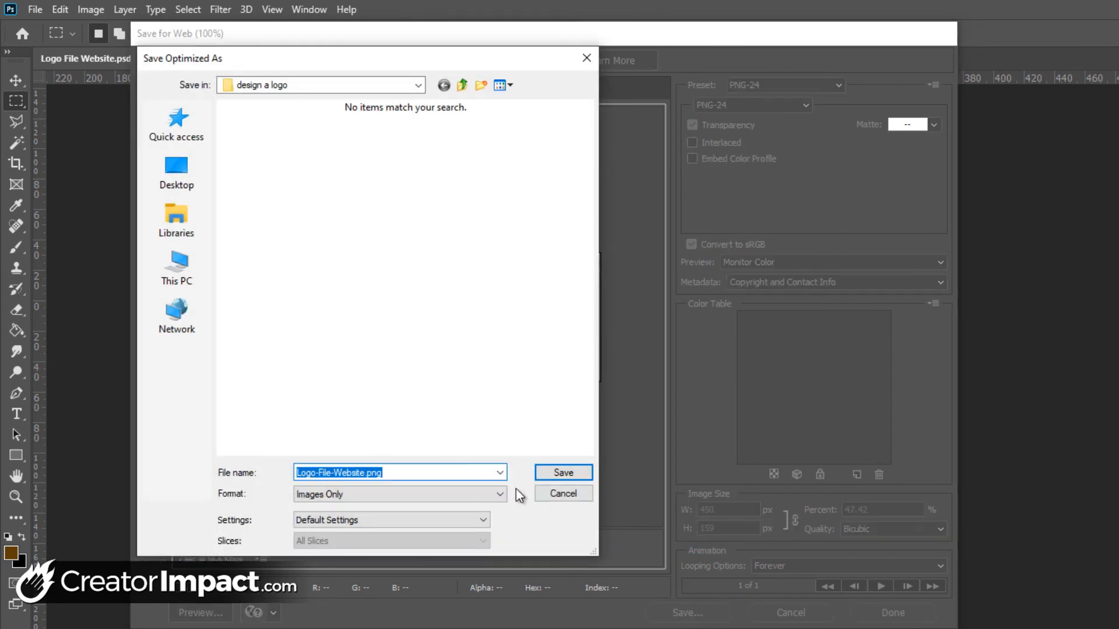
left_click(550, 475)
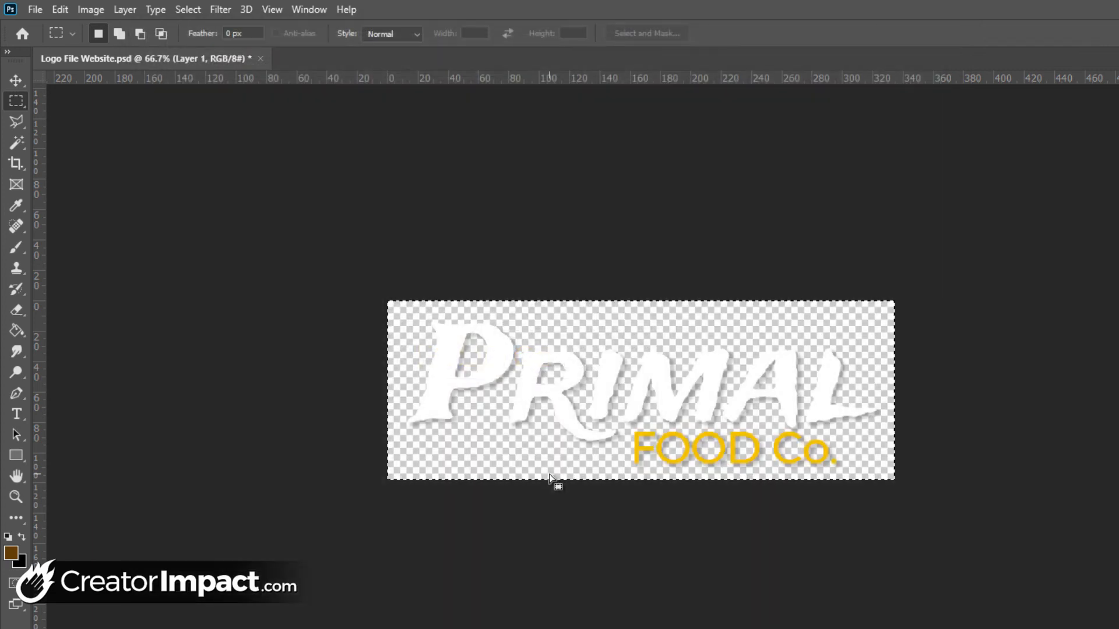